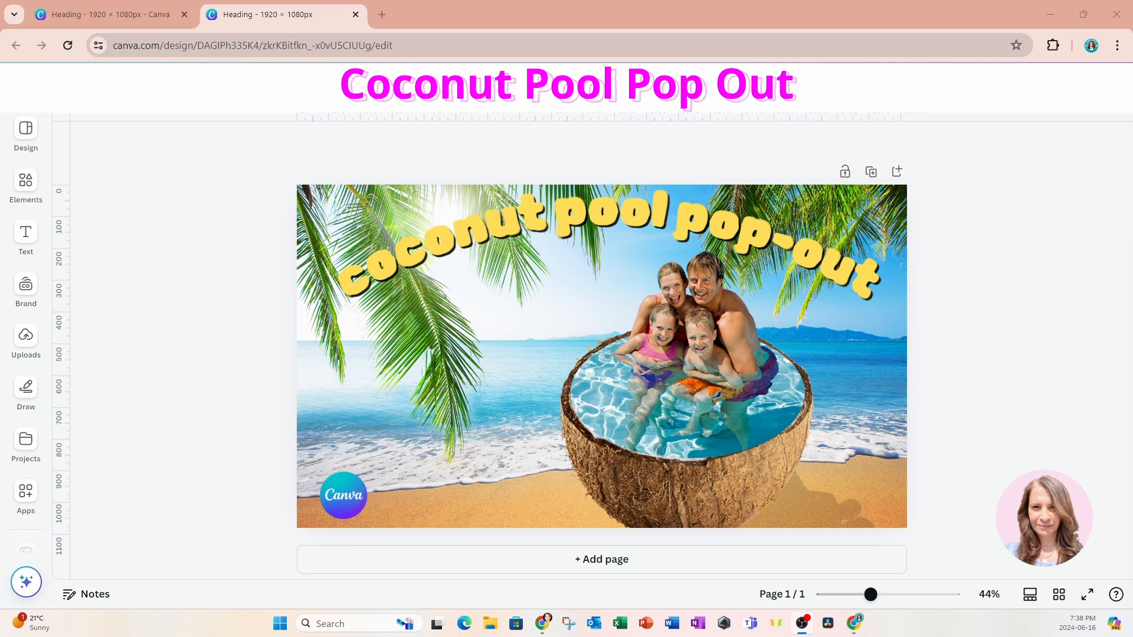
left_click(59, 79)
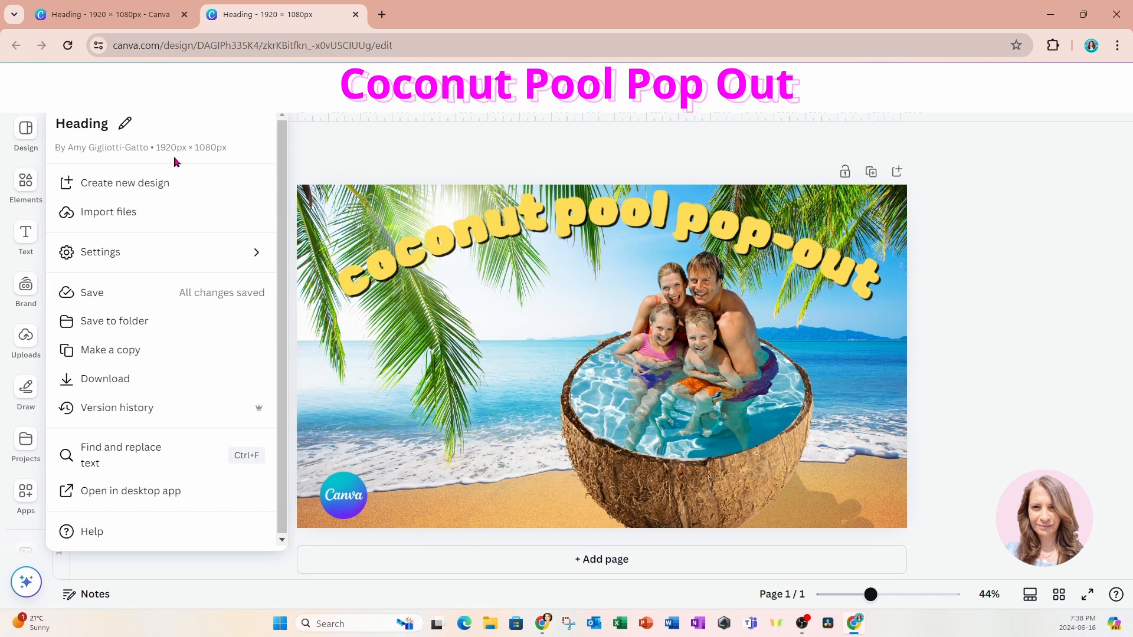
left_click(872, 175)
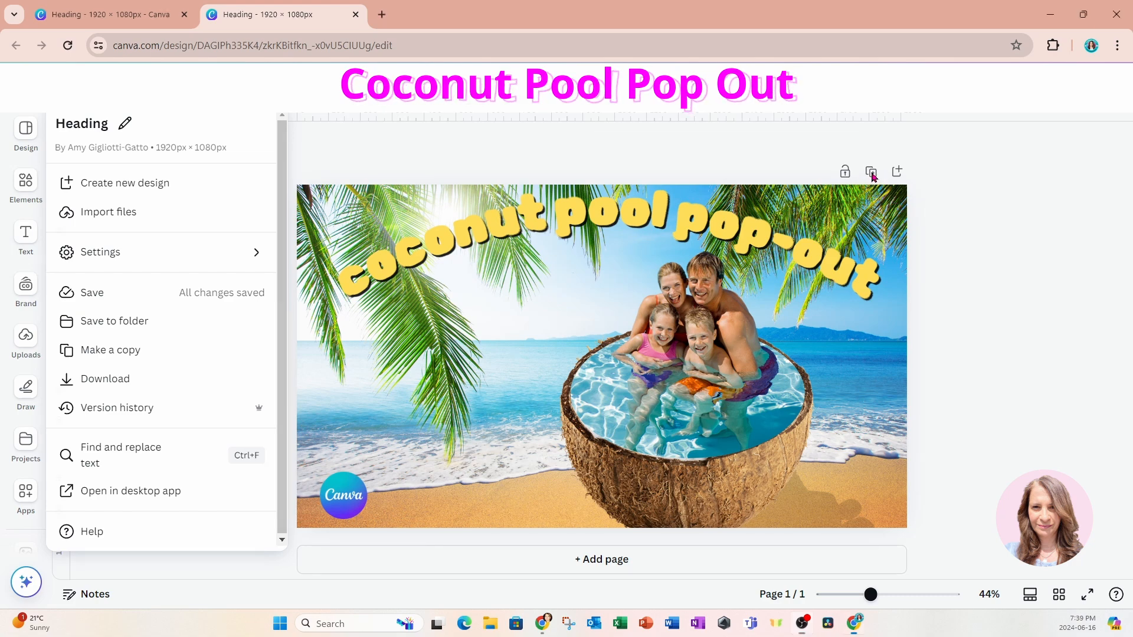
left_click(872, 175)
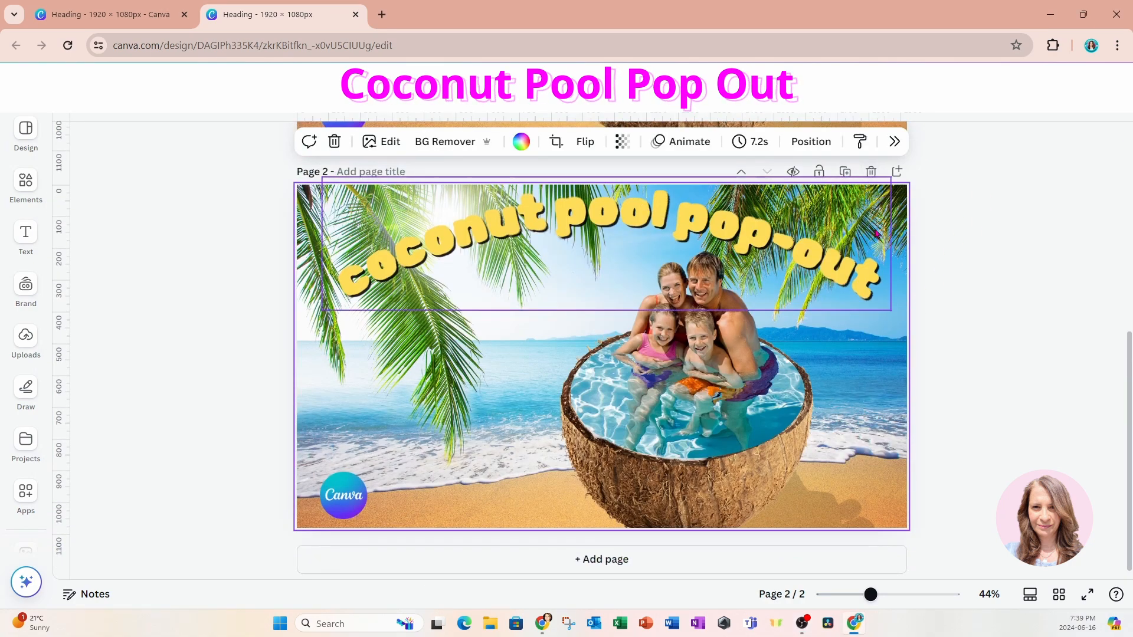
left_click(871, 172)
Step: Add a blank page after the finished design and search the photo elements for "coconut half"
left_click(896, 171)
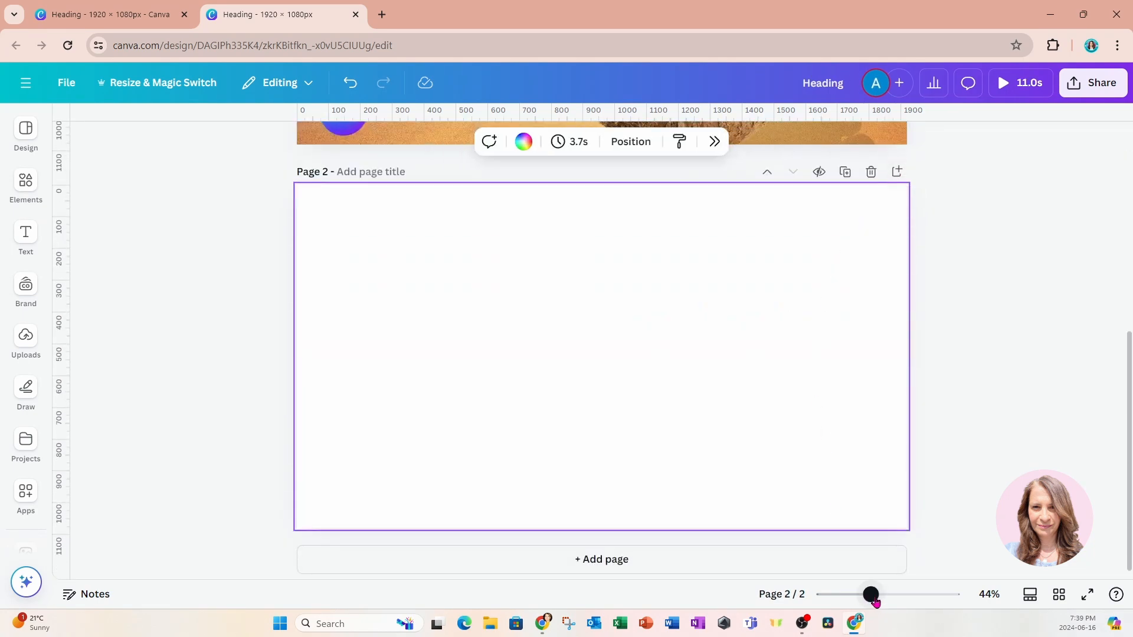
left_click_drag(871, 594, 878, 595)
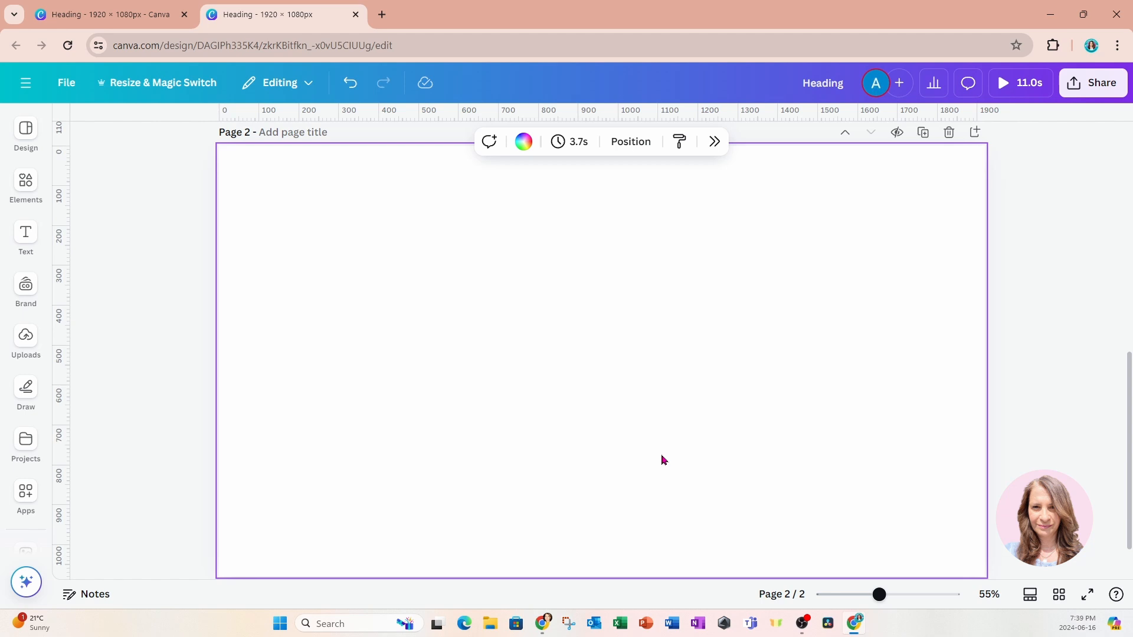
left_click(24, 184)
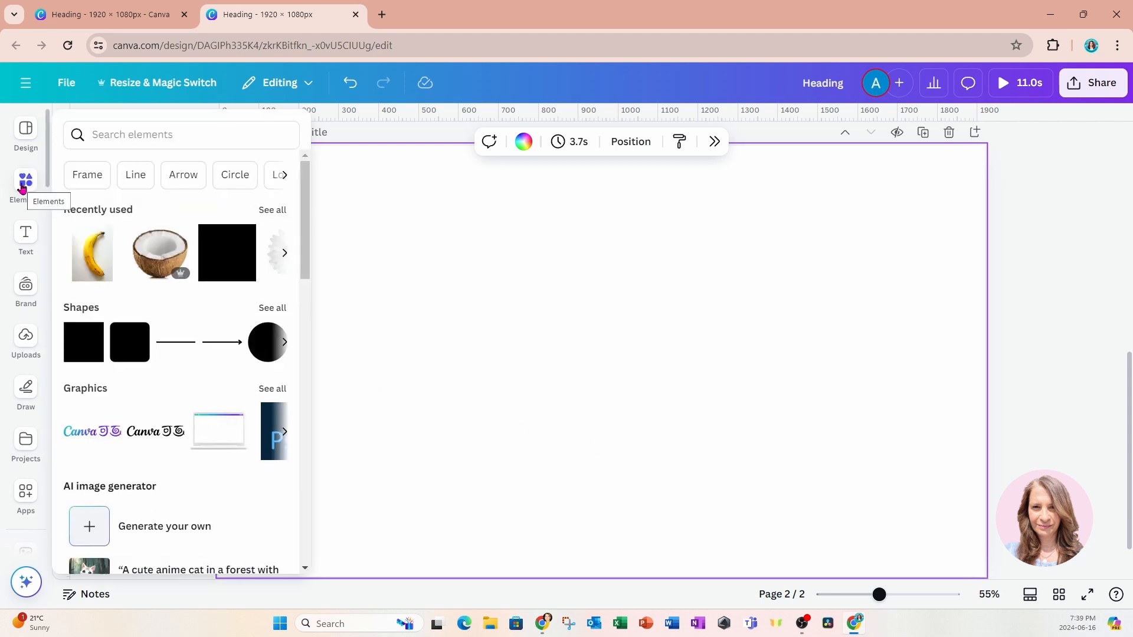
left_click(113, 130)
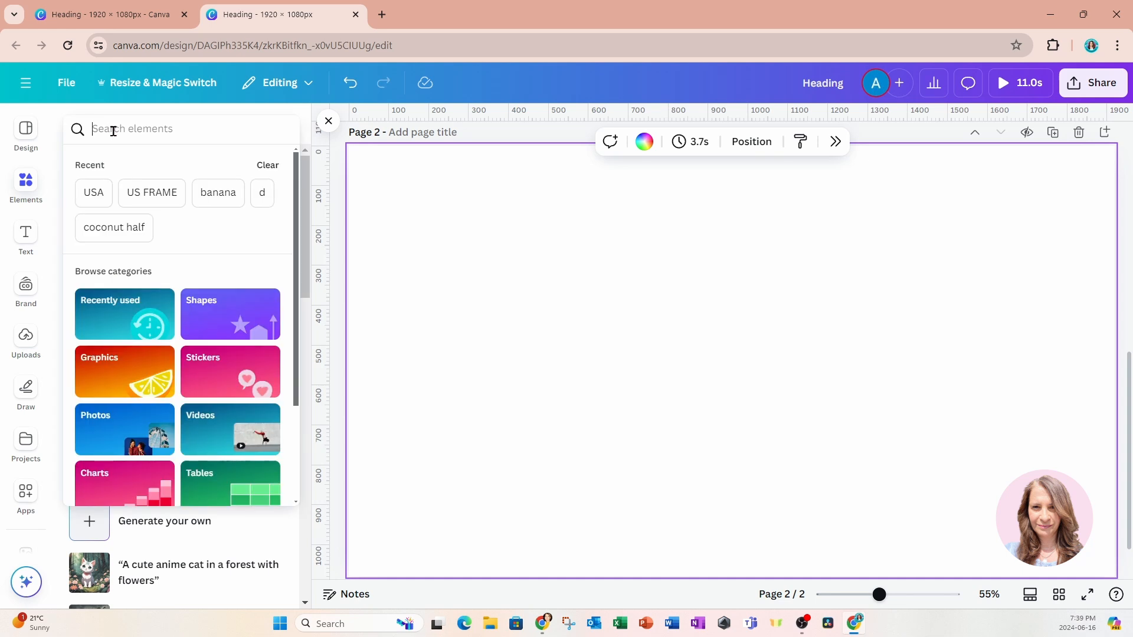
type("co")
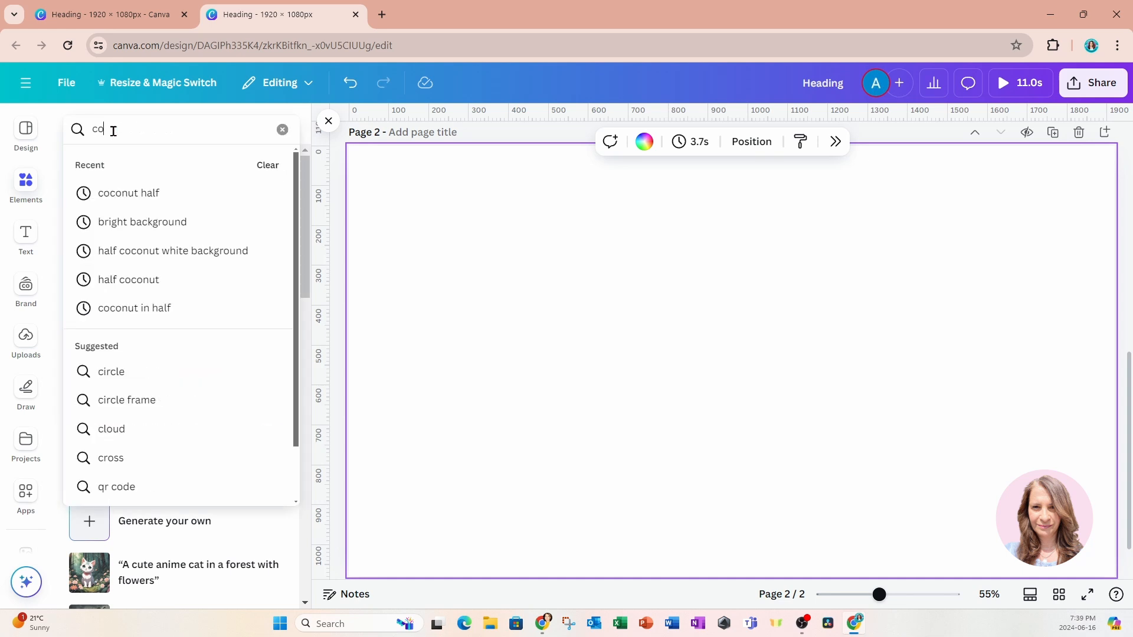
type("conut half")
key("Return")
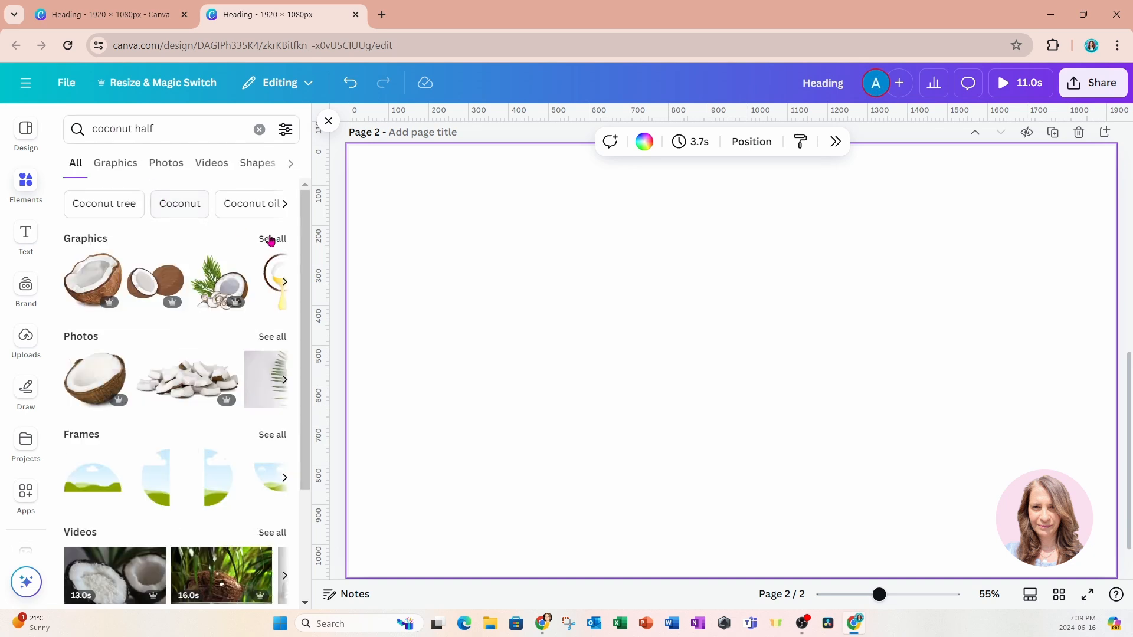
left_click(272, 338)
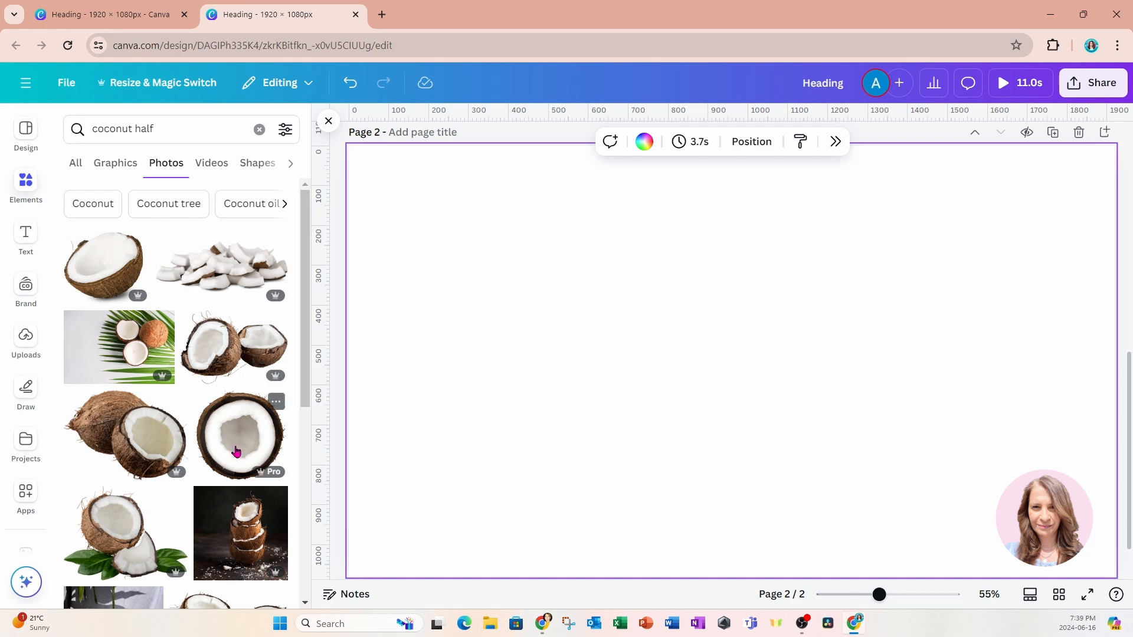
Step: Find the photo of a single upright half coconut on a white background among the results and add it to page 2
scroll(236, 452, "down", 2)
scroll(236, 384, "up", 2)
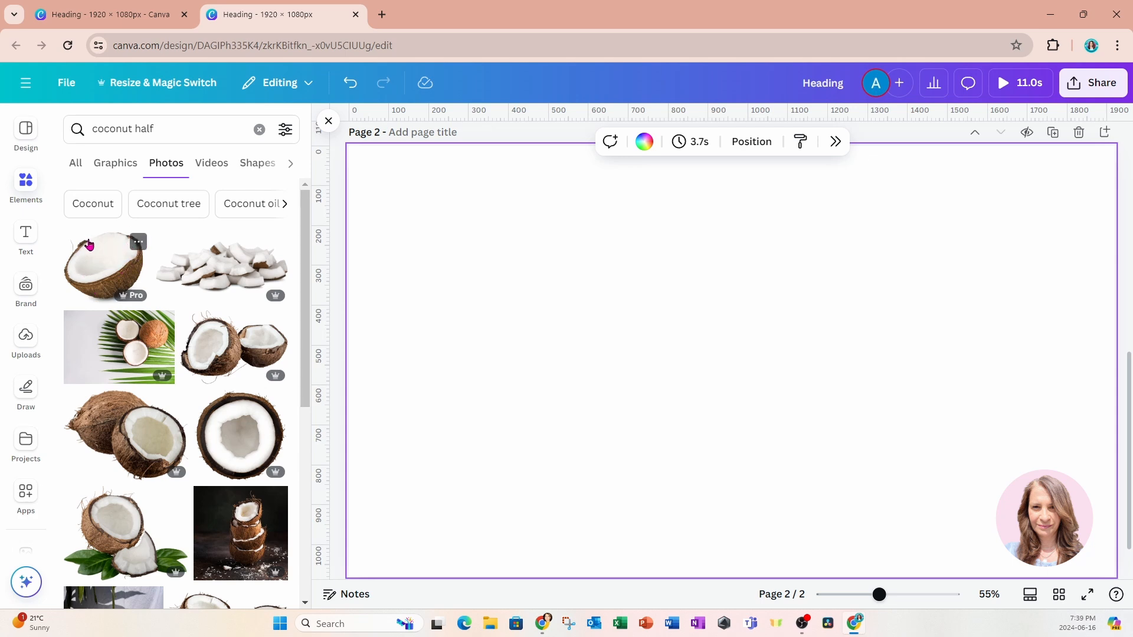
scroll(98, 265, "down", 2)
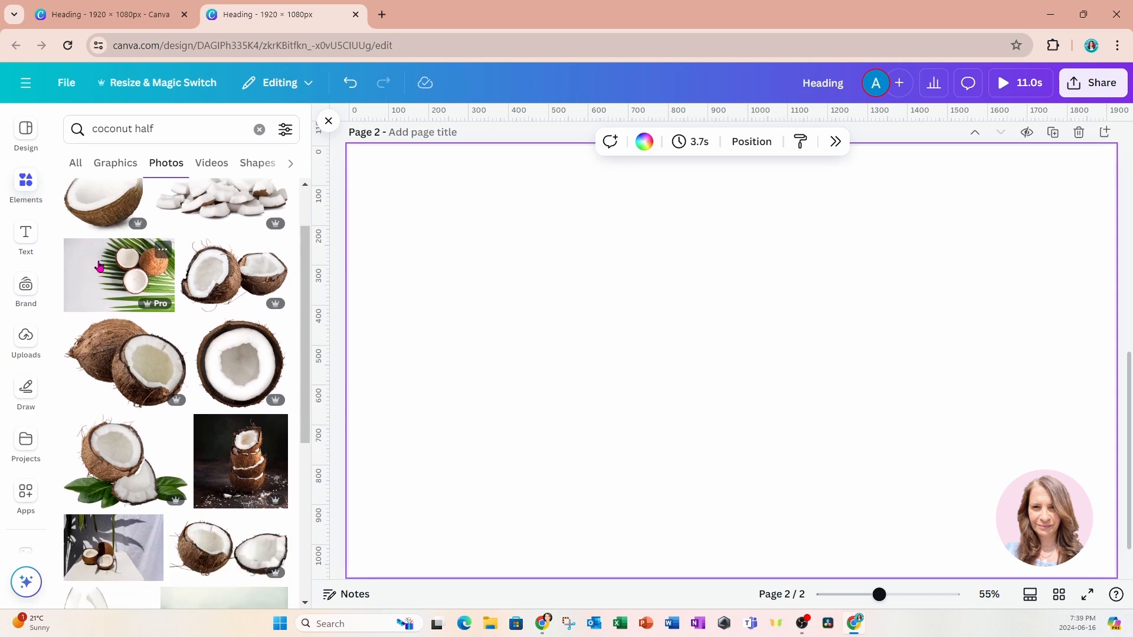
scroll(100, 270, "down", 1)
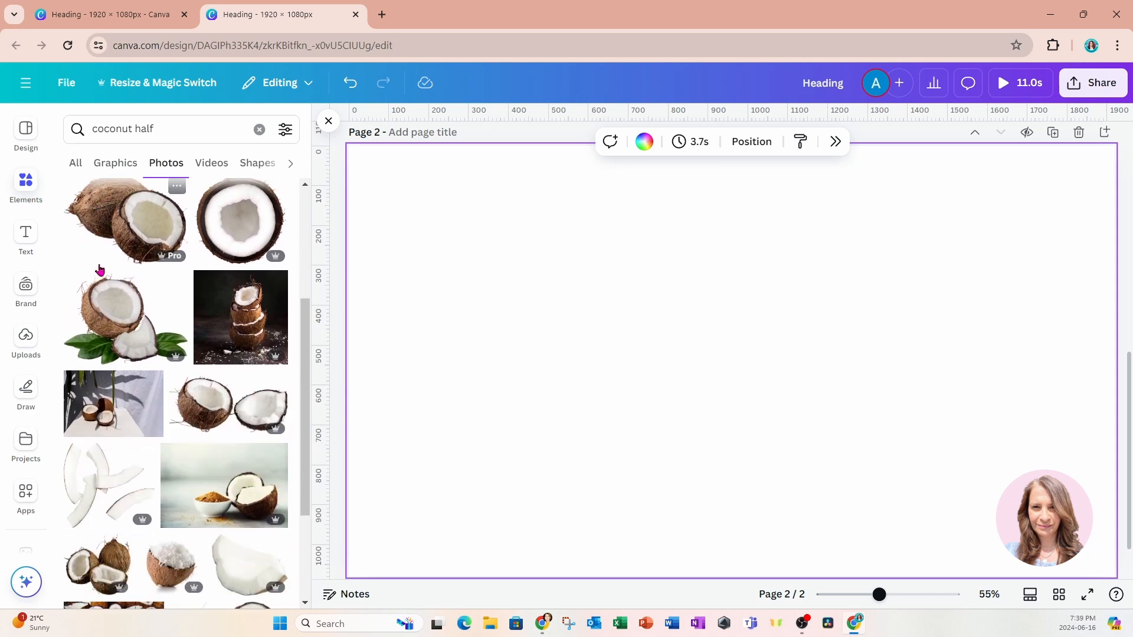
scroll(99, 270, "down", 5)
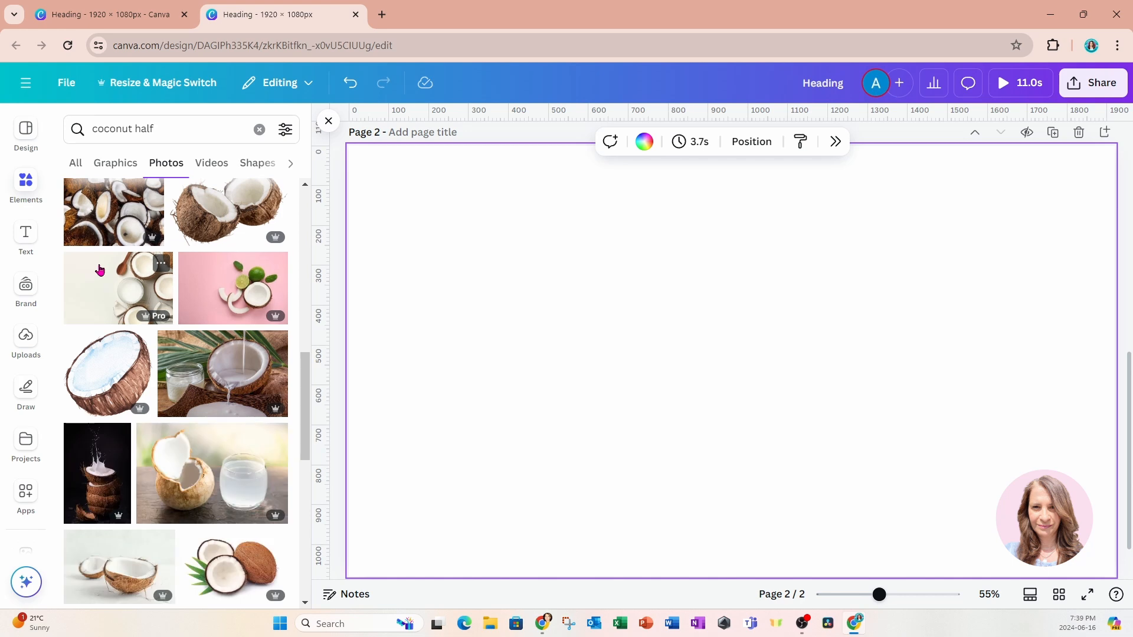
scroll(99, 271, "down", 2)
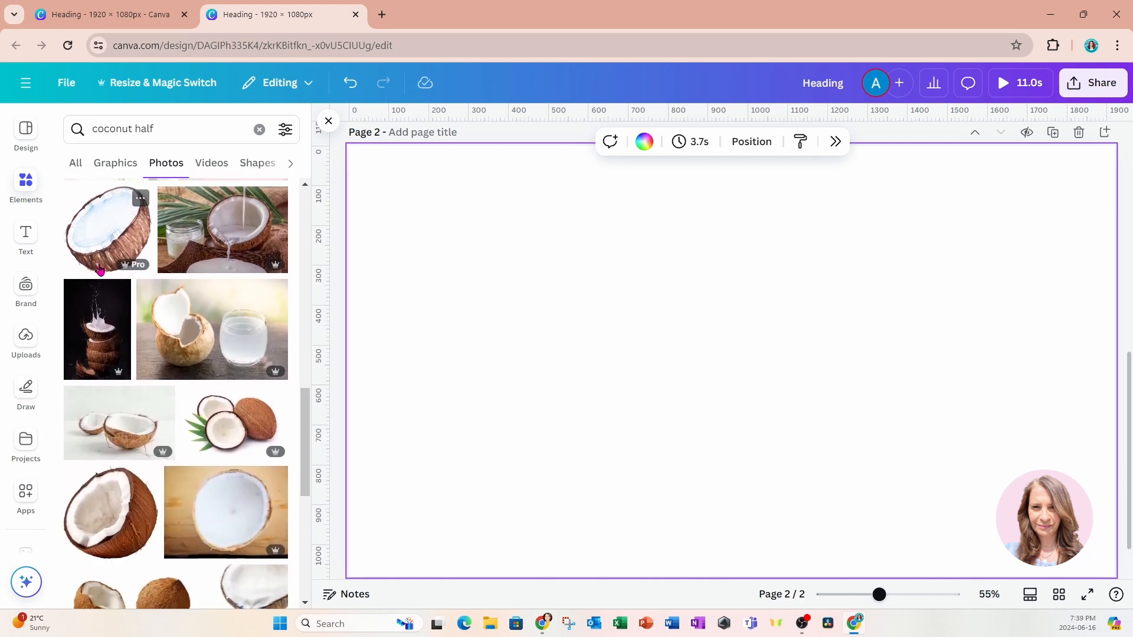
scroll(101, 271, "down", 1)
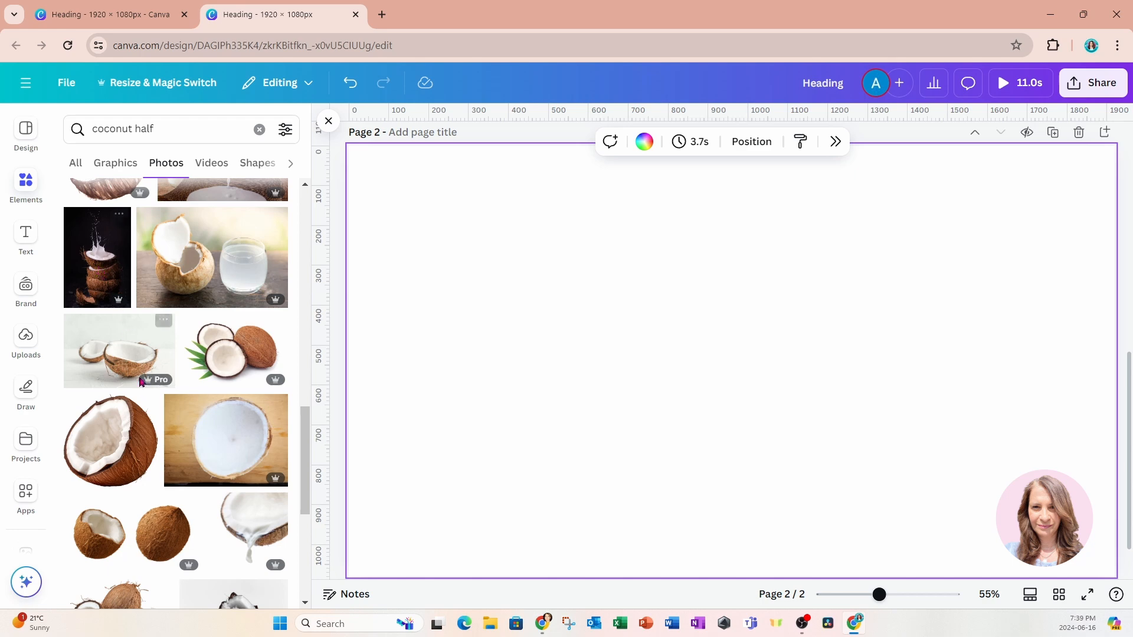
scroll(198, 552, "down", 4)
left_click(198, 551)
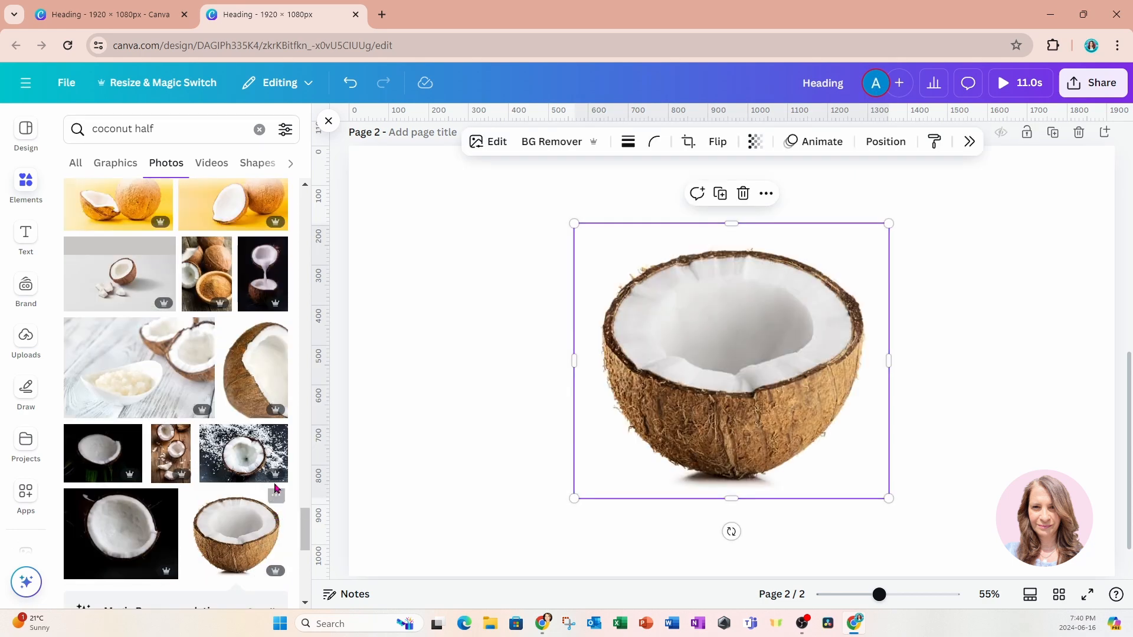
Step: Set the background color of page 2 to the yellow from the document colors
left_click(416, 259)
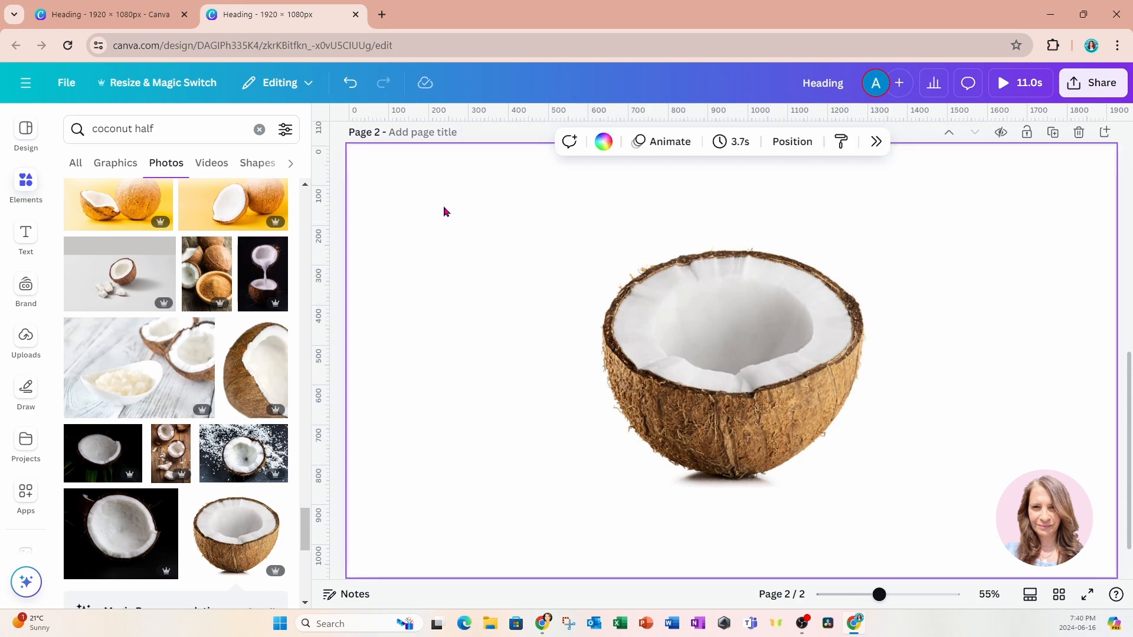
left_click(603, 142)
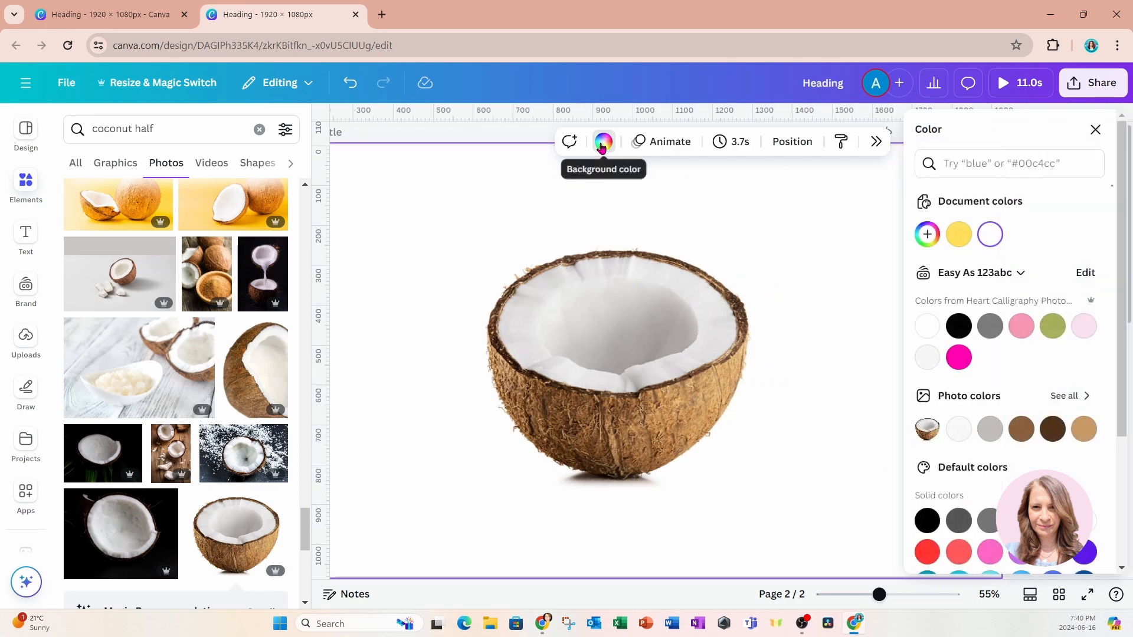
left_click(956, 239)
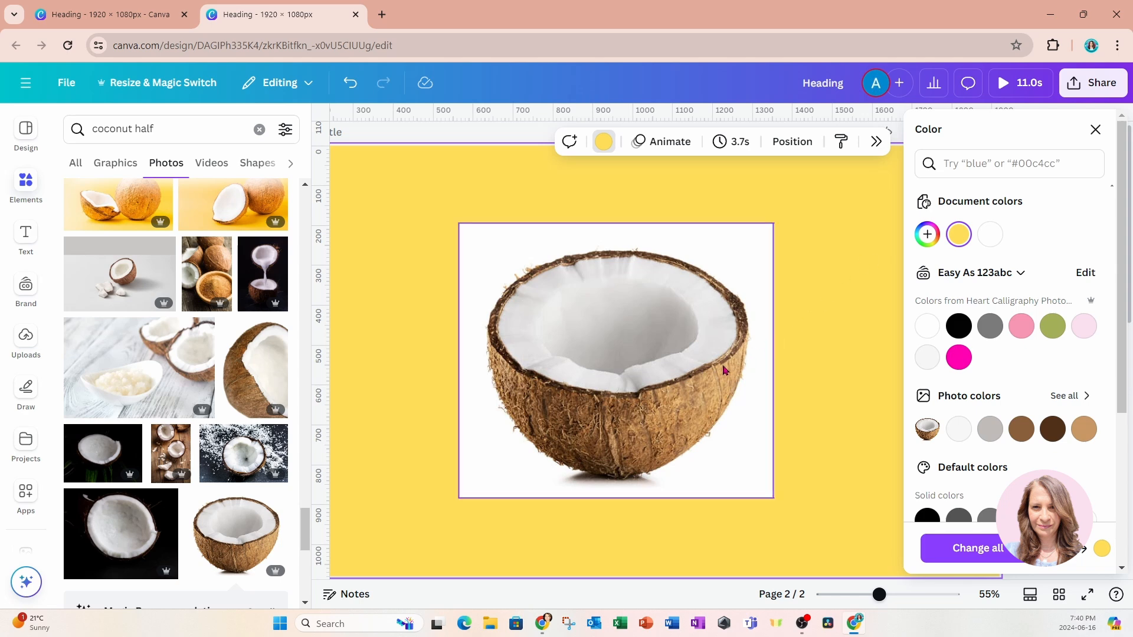
Step: Remove the white background from the coconut photo and move the coconut down toward the page's lower edge
left_click(683, 422)
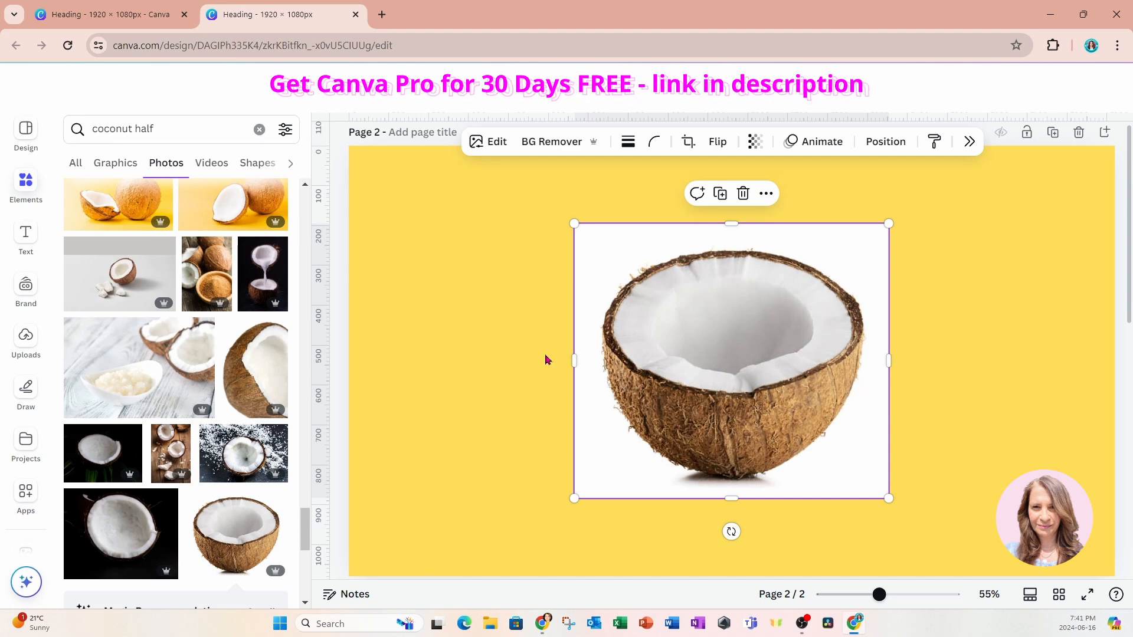
left_click(554, 154)
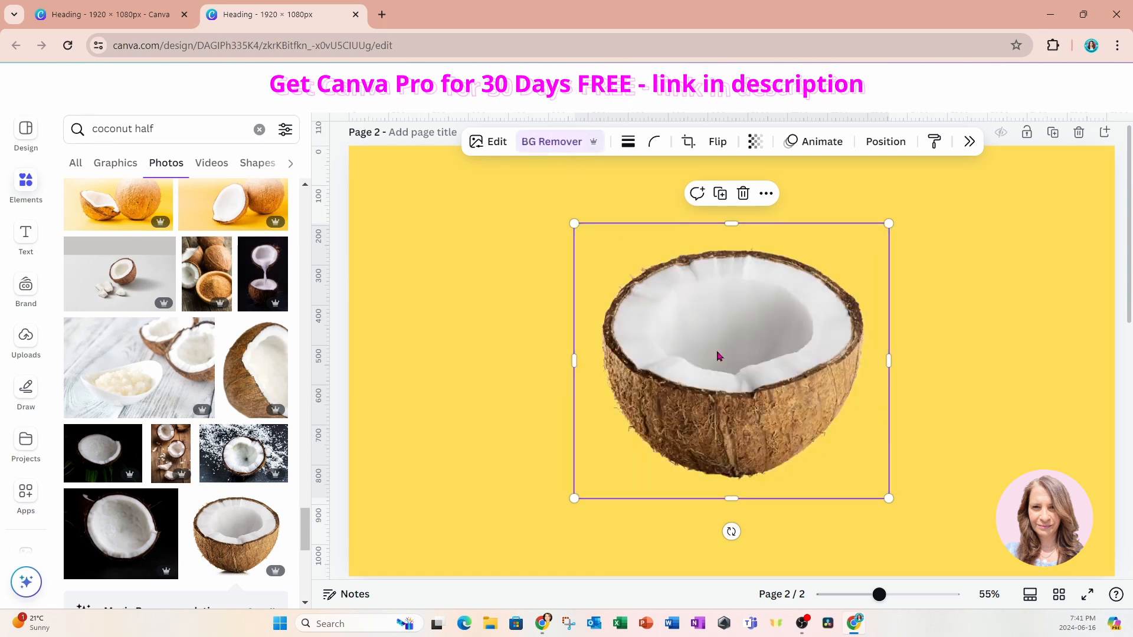
left_click_drag(718, 355, 720, 420)
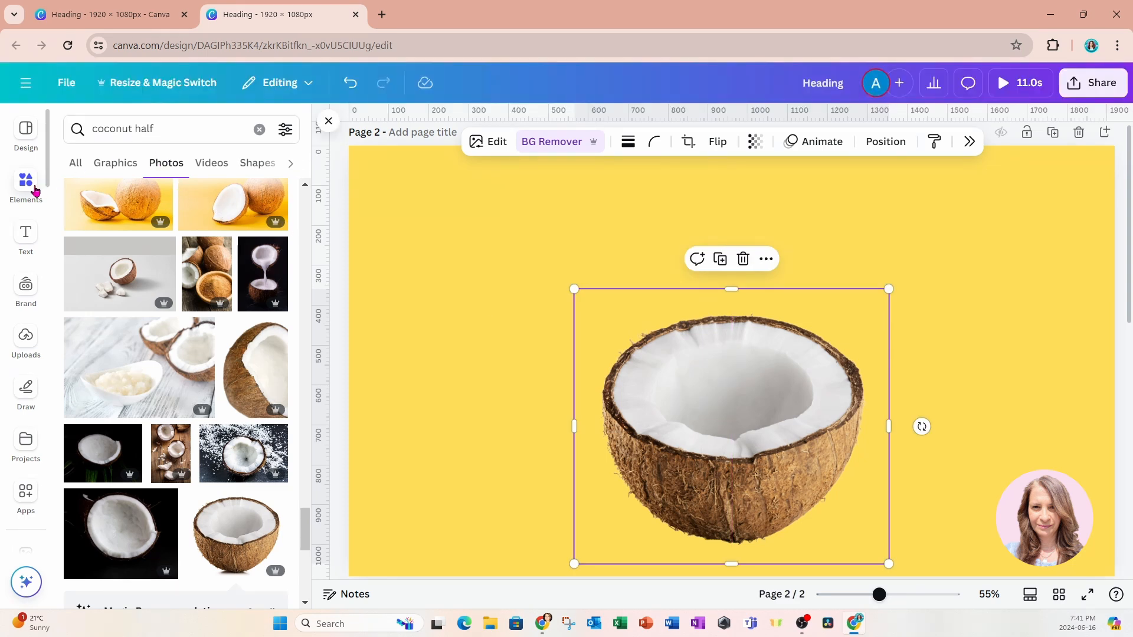
Step: Search the elements for "oval frame" and show results of all element types
left_click(195, 130)
left_click_drag(195, 129, 65, 129)
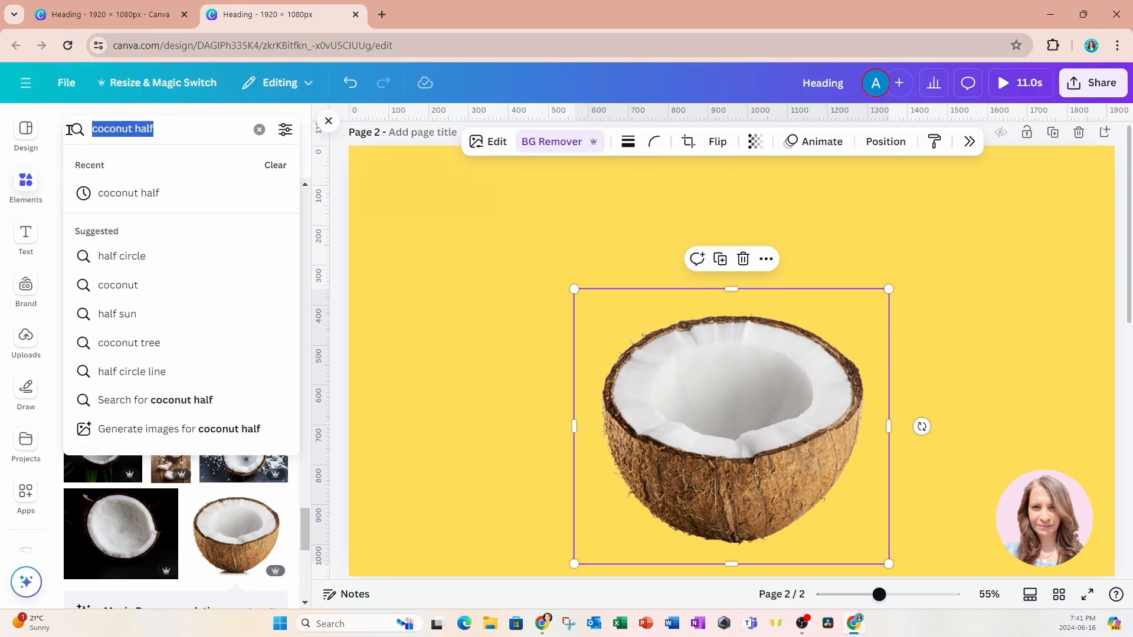
type("f")
key("BackSpace")
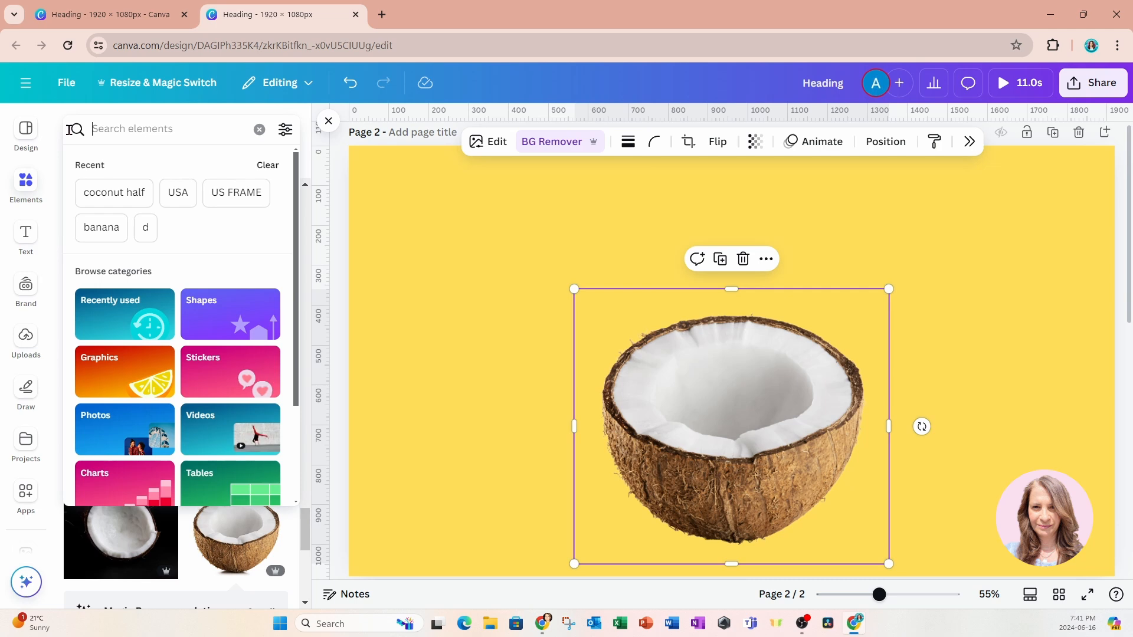
left_click(70, 129)
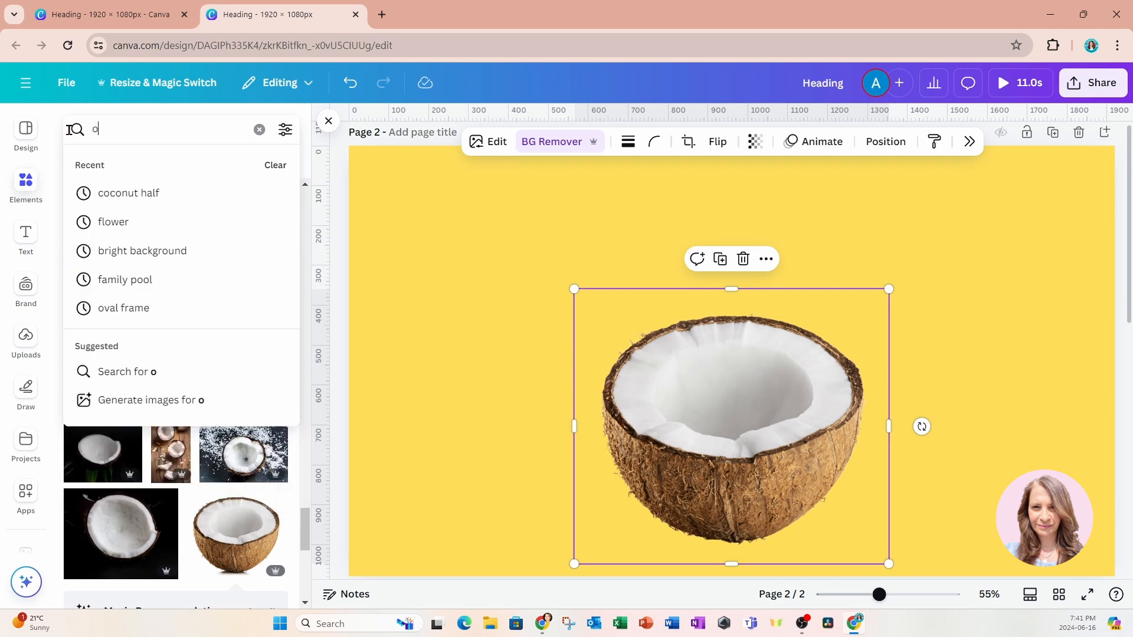
type("oval frame")
key("Return")
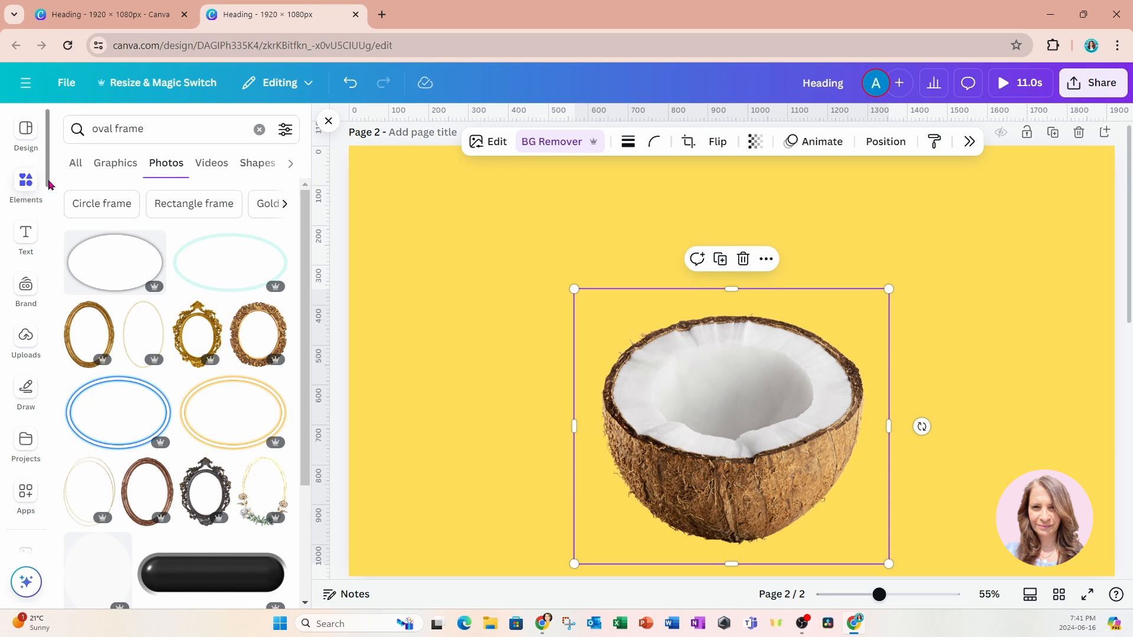
left_click(76, 167)
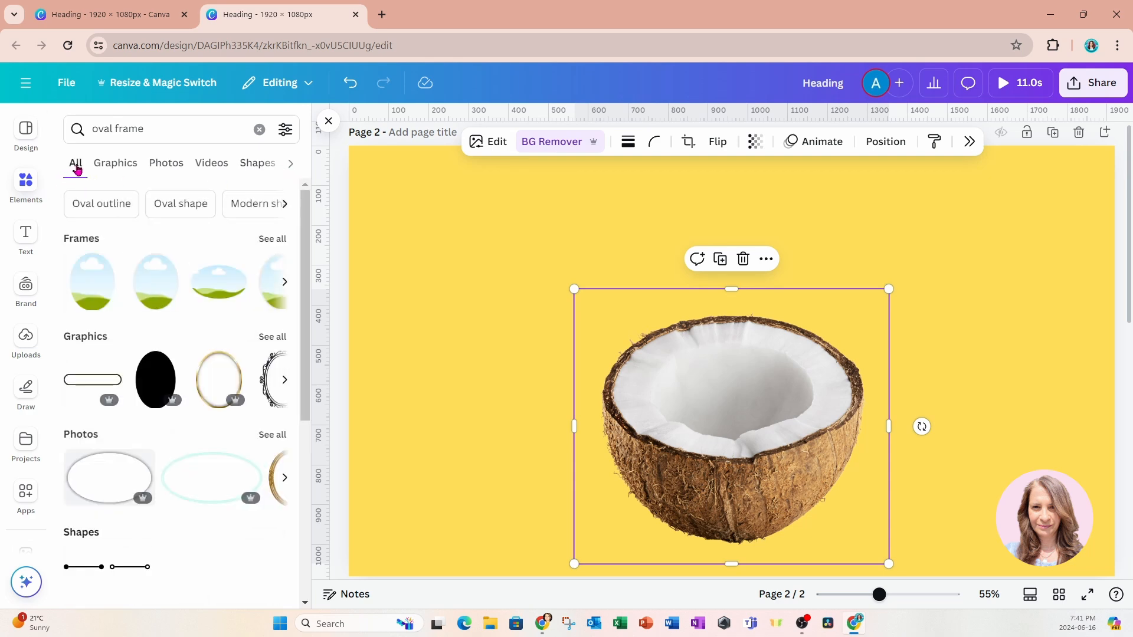
Step: Add the wide horizontal oval frame to page 2, then resize and position it to fill the coconut's opening
left_click(84, 288)
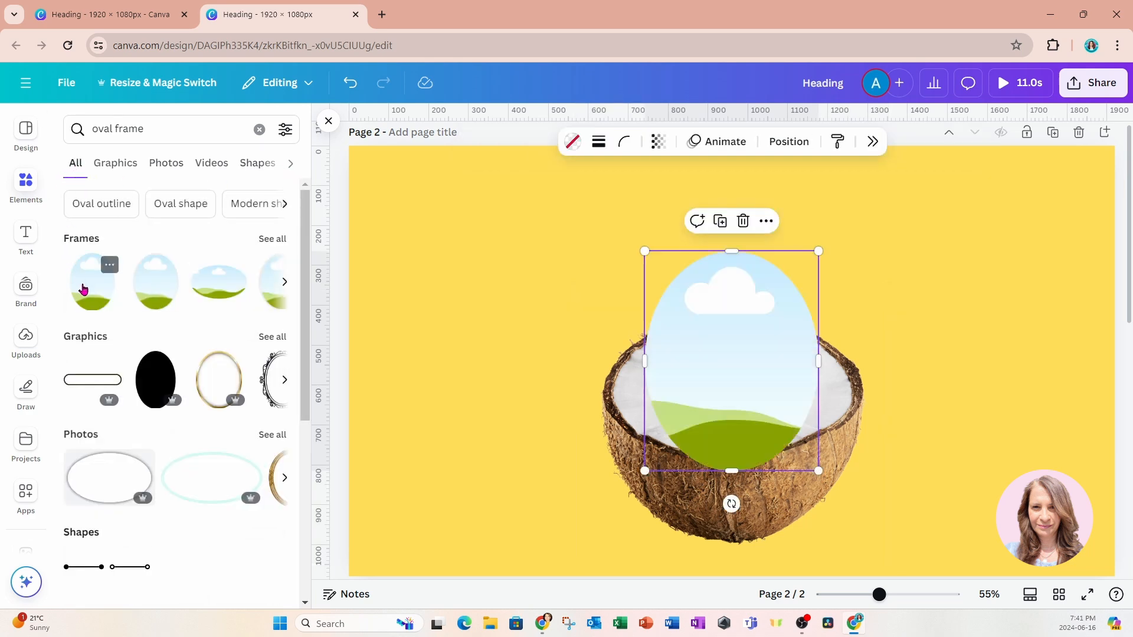
left_click(743, 221)
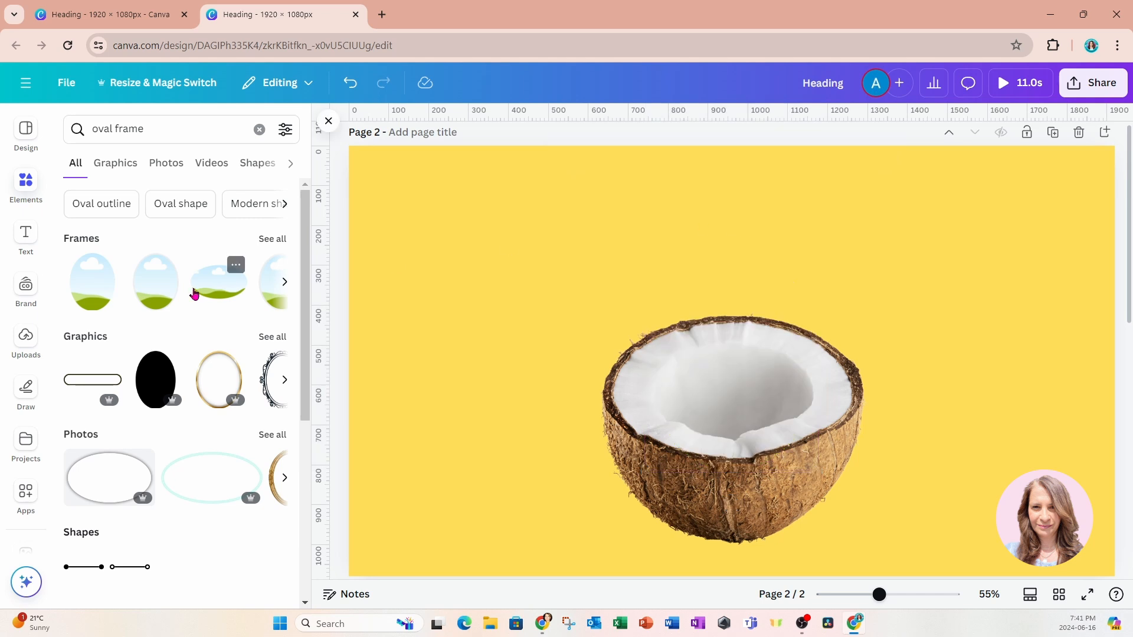
left_click(200, 289)
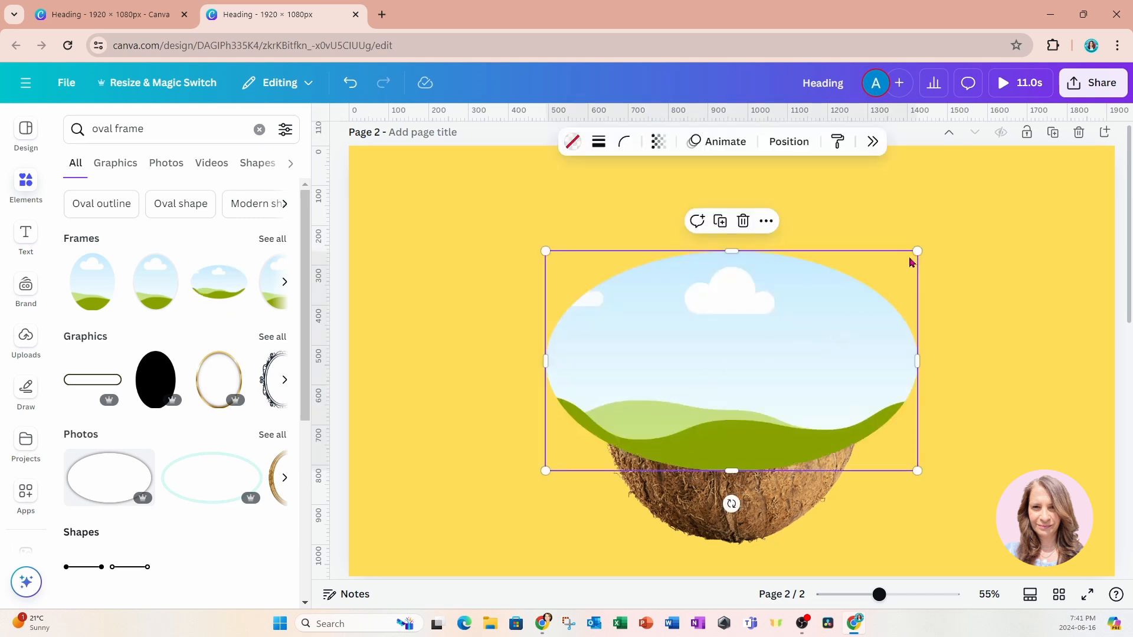
left_click_drag(919, 250, 807, 318)
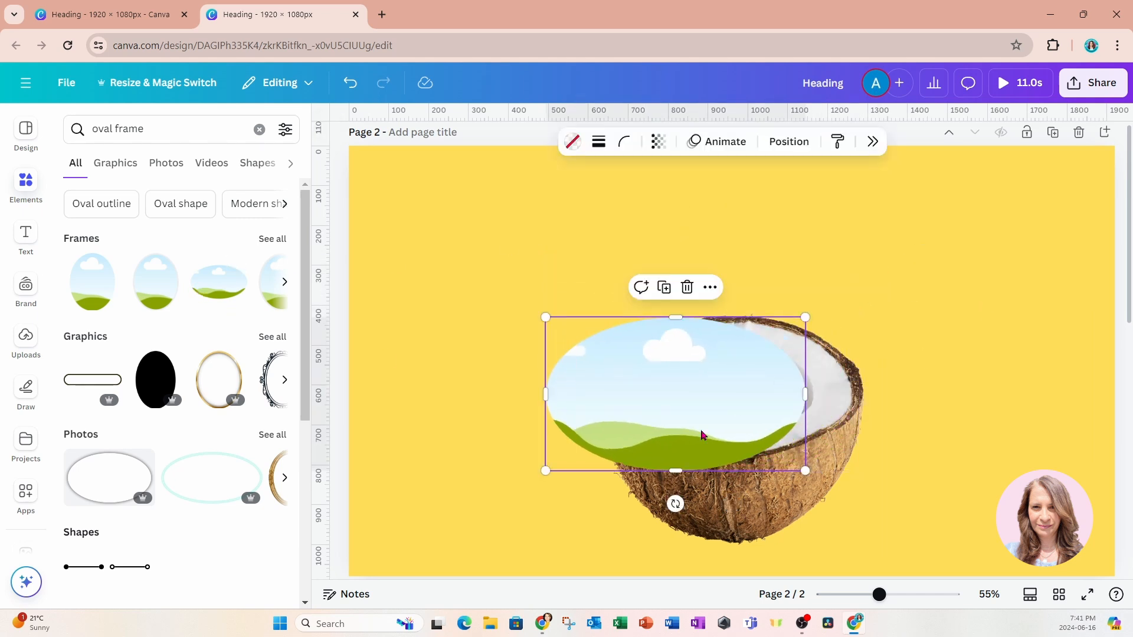
left_click_drag(546, 470, 587, 452)
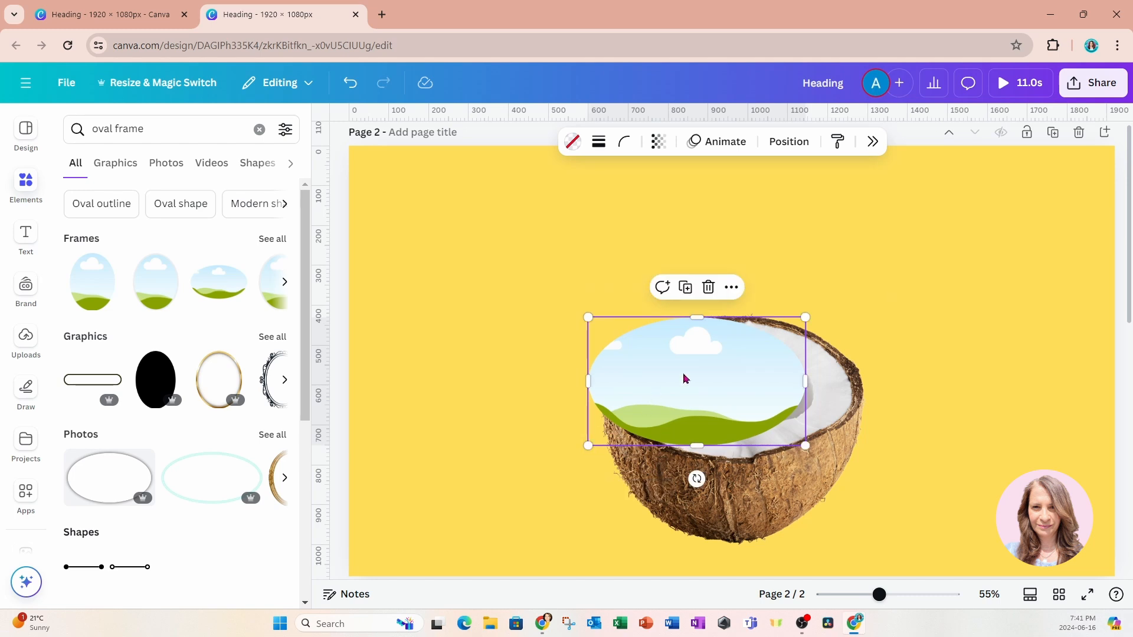
left_click_drag(682, 374, 706, 382)
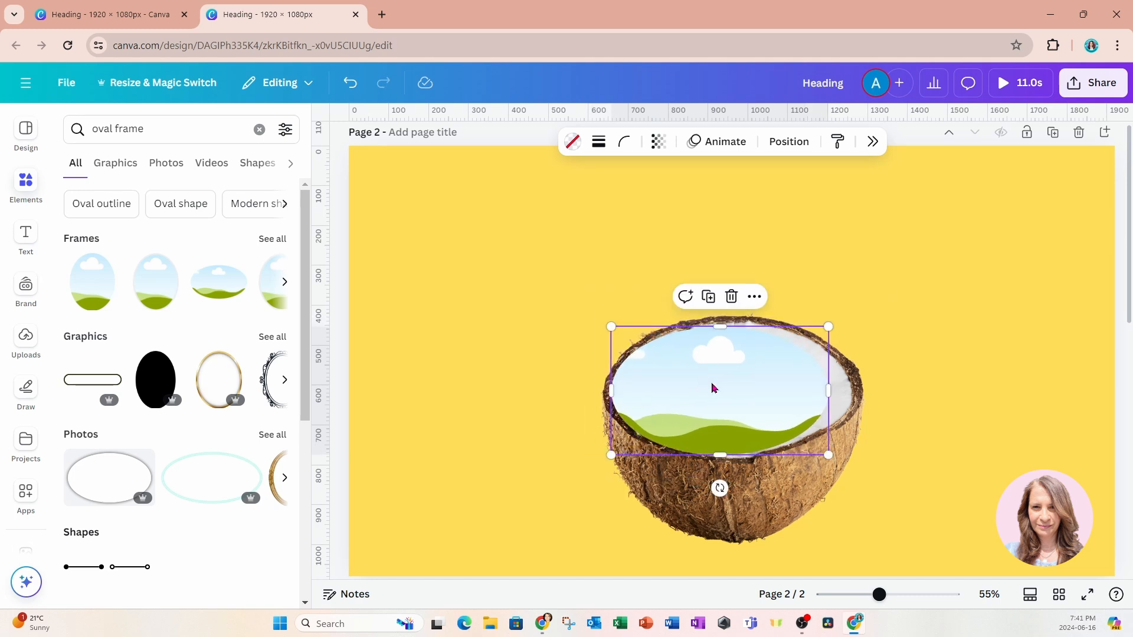
left_click_drag(829, 391, 857, 394)
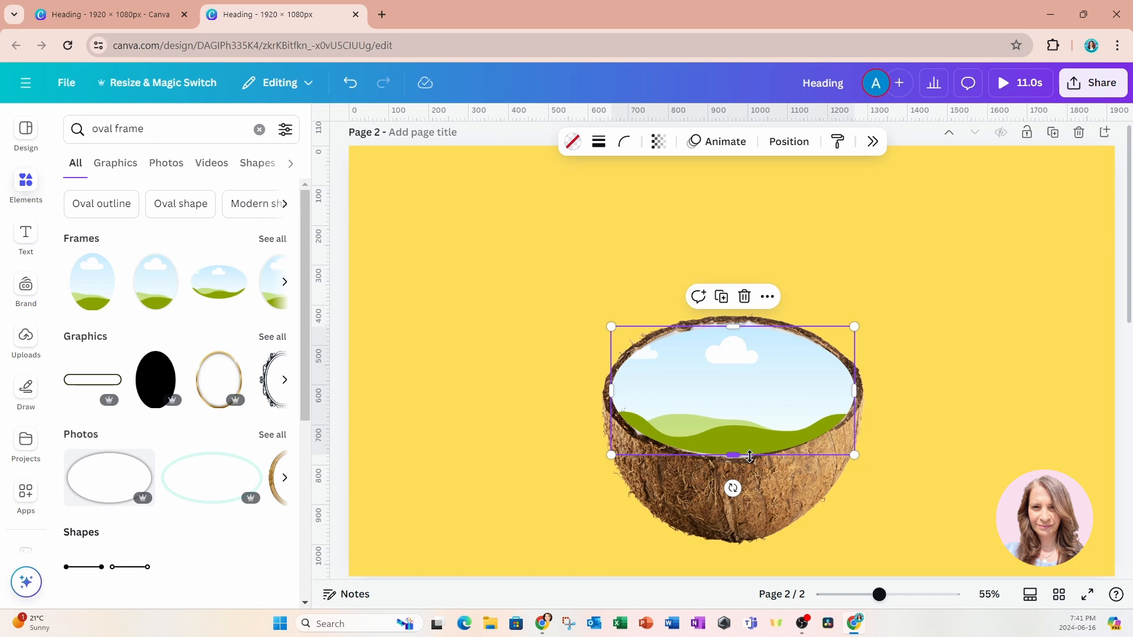
left_click(994, 499)
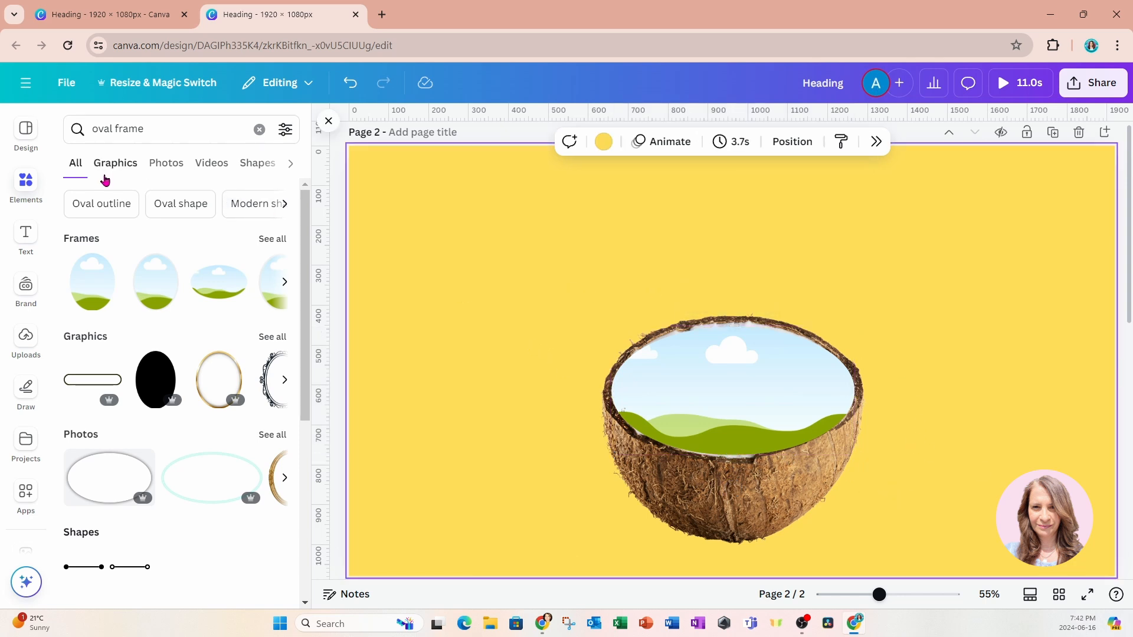
Step: Search the elements for "family in a pool" and show all photo results
left_click(26, 182)
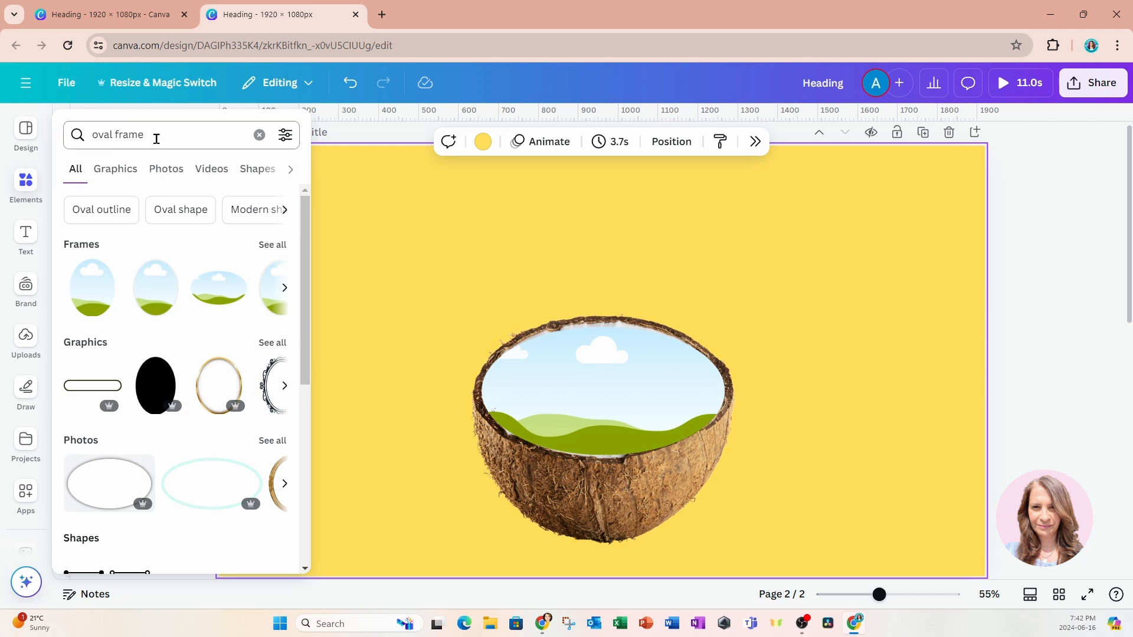
left_click_drag(156, 138, 83, 138)
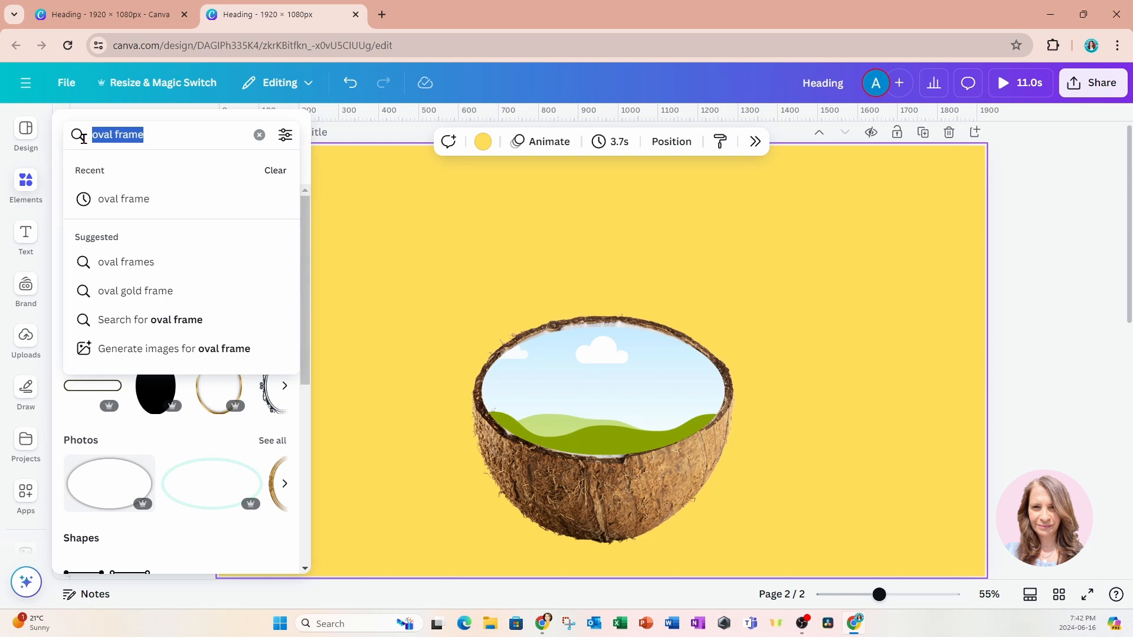
type("fami")
key("BackSpace")
key("BackSpace")
key("BackSpace")
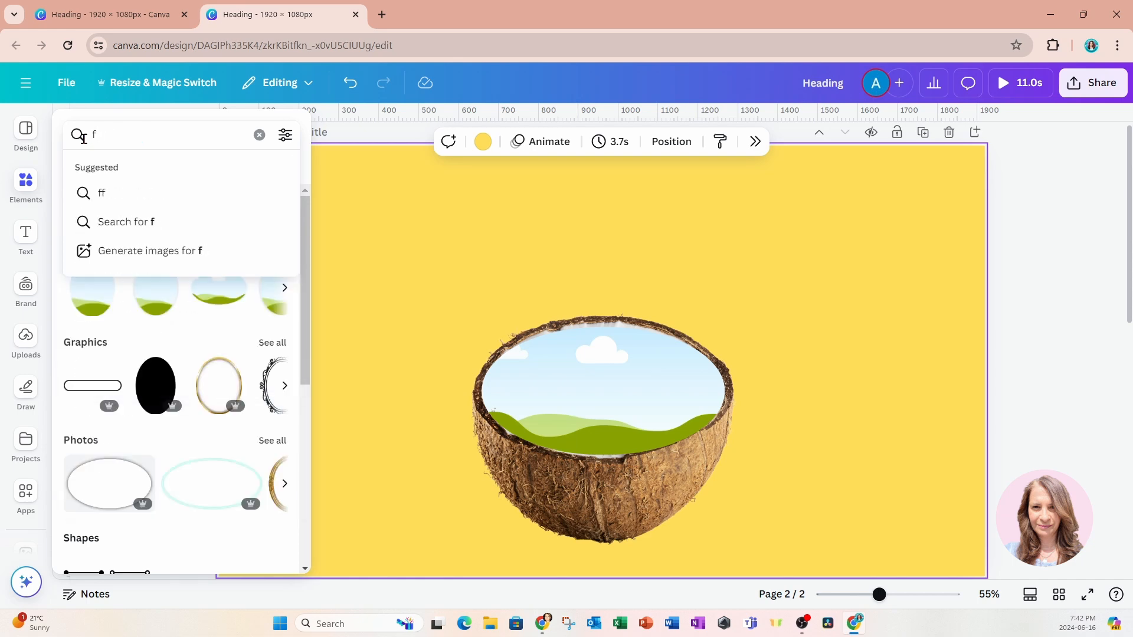
type("amily in a p")
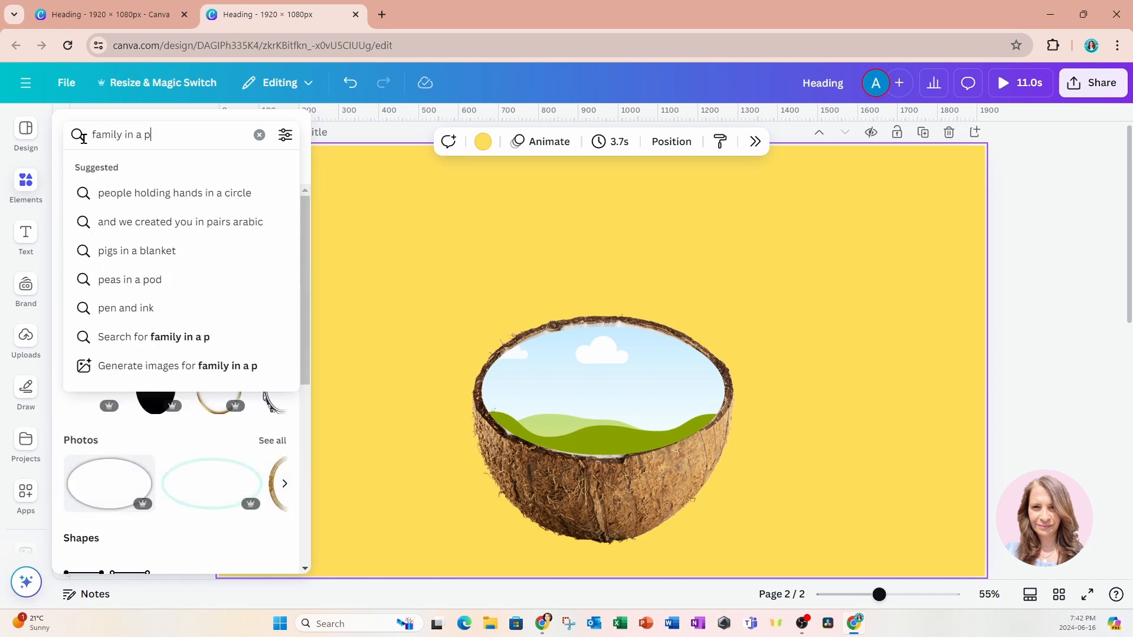
type("ool")
key("Return")
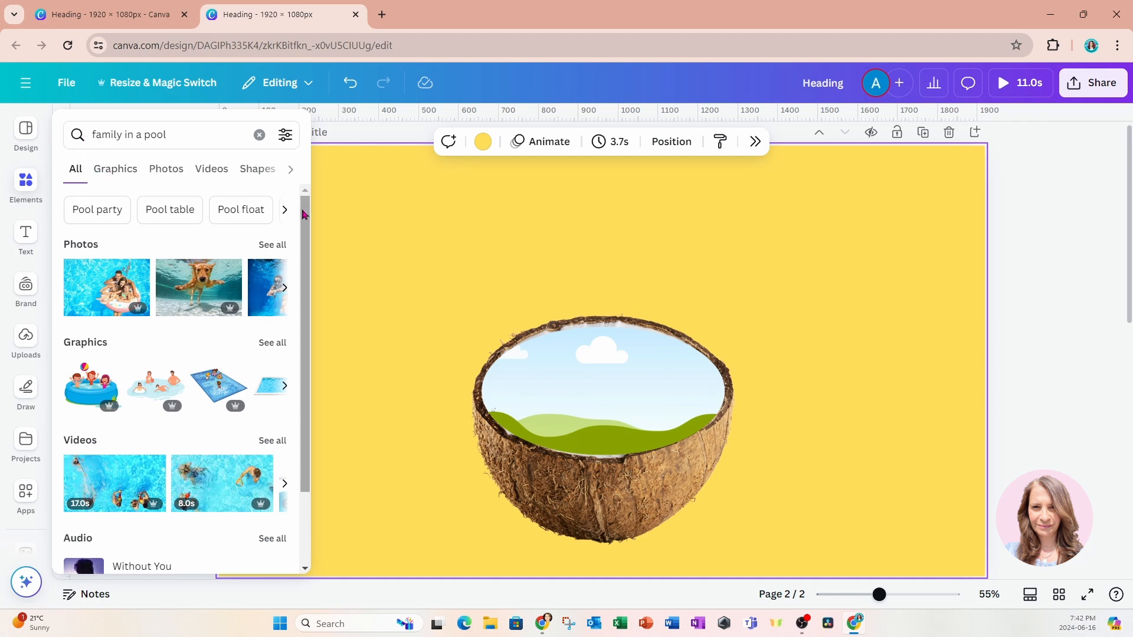
left_click(280, 246)
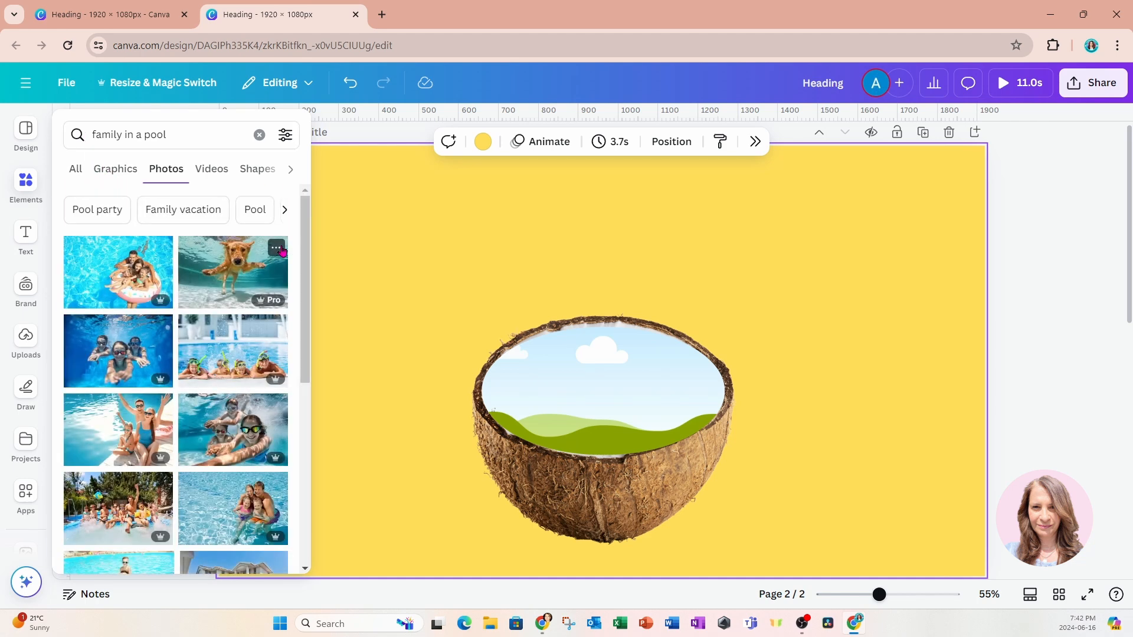
Step: Add the photo of the family of four with the pink pool ring to page 2
scroll(233, 384, "down", 1)
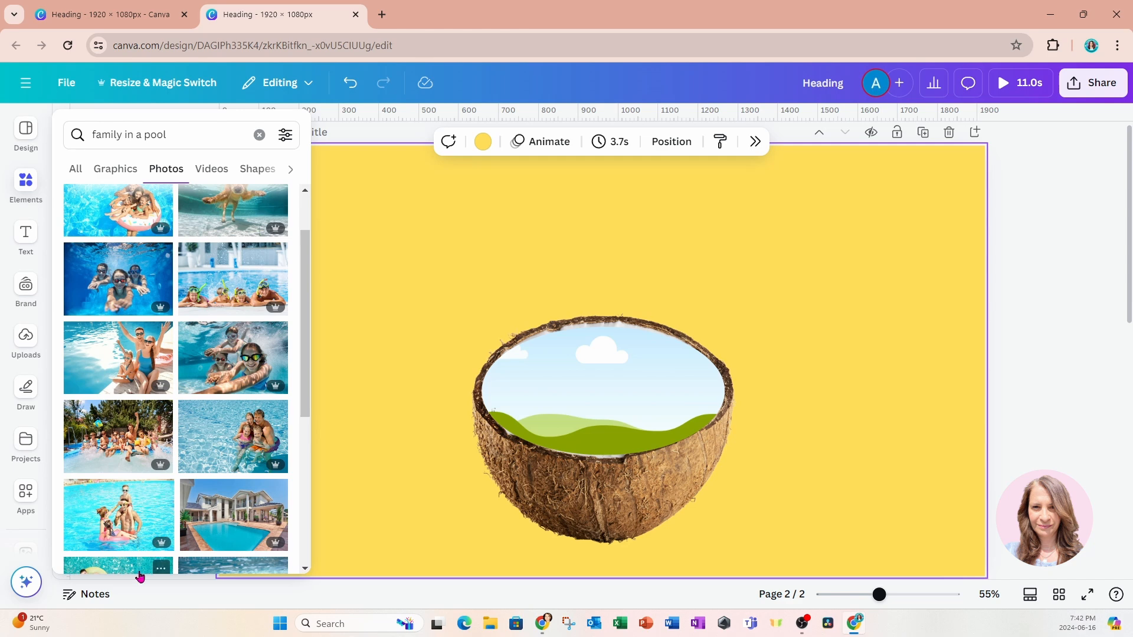
left_click(87, 527)
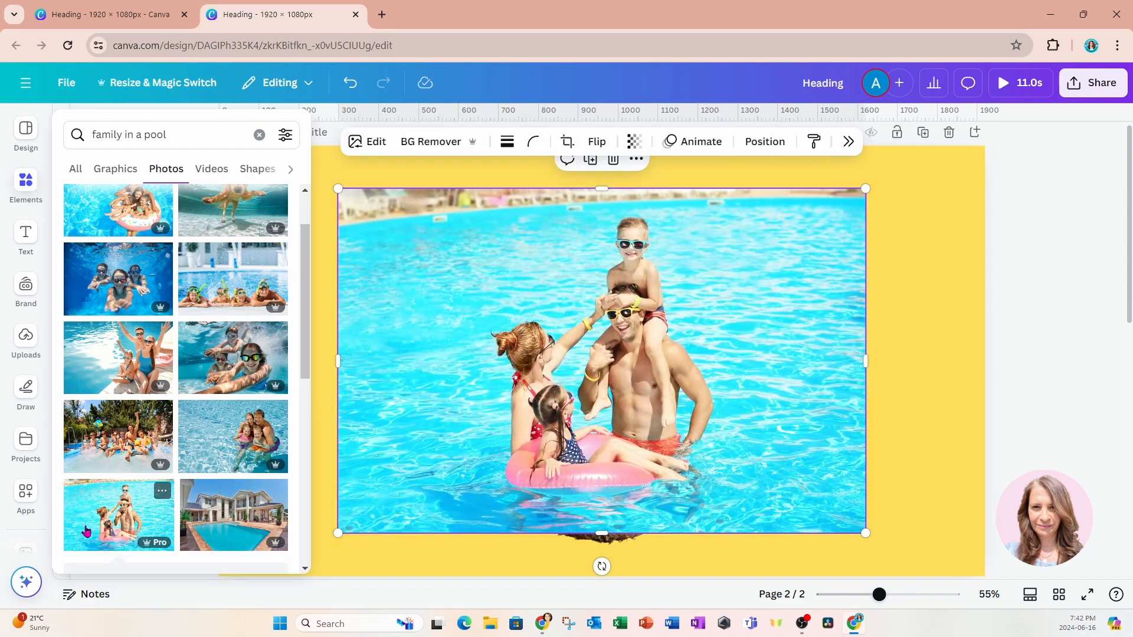
left_click(374, 373)
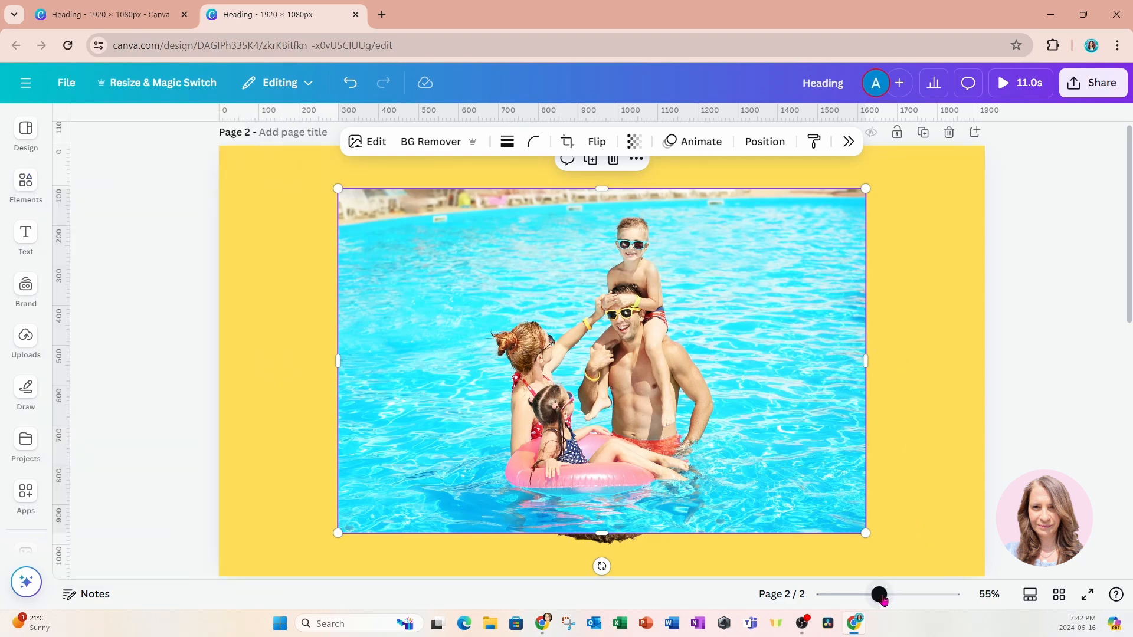
Step: Duplicate the family pool photo and move the copy partly off the page's right edge
left_click_drag(880, 595, 868, 596)
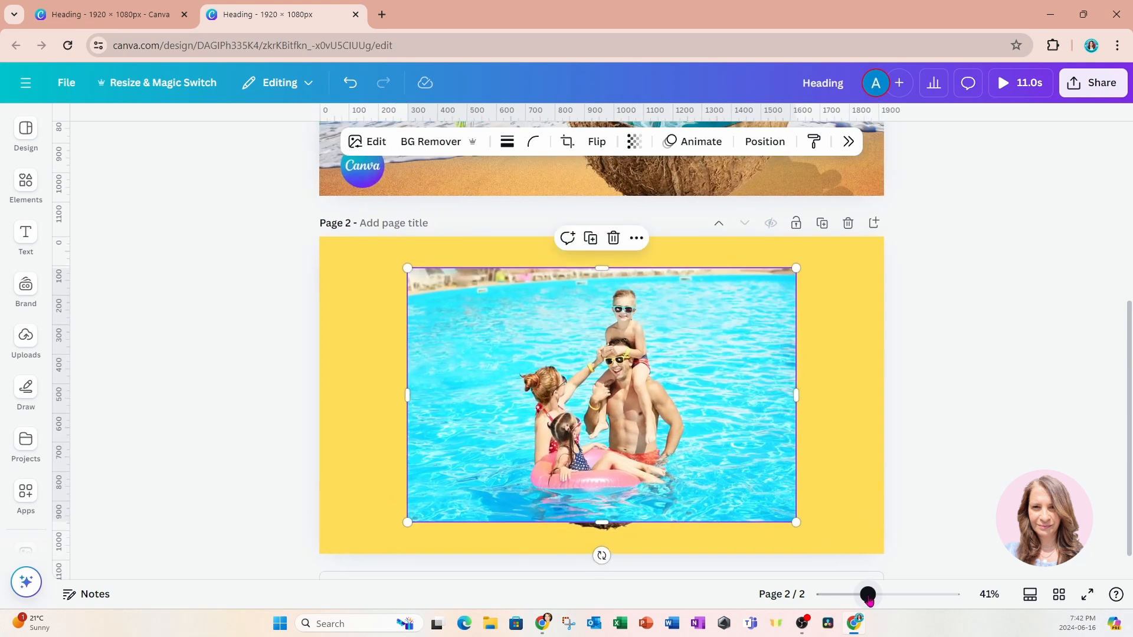
left_click(590, 239)
left_click_drag(501, 387, 900, 410)
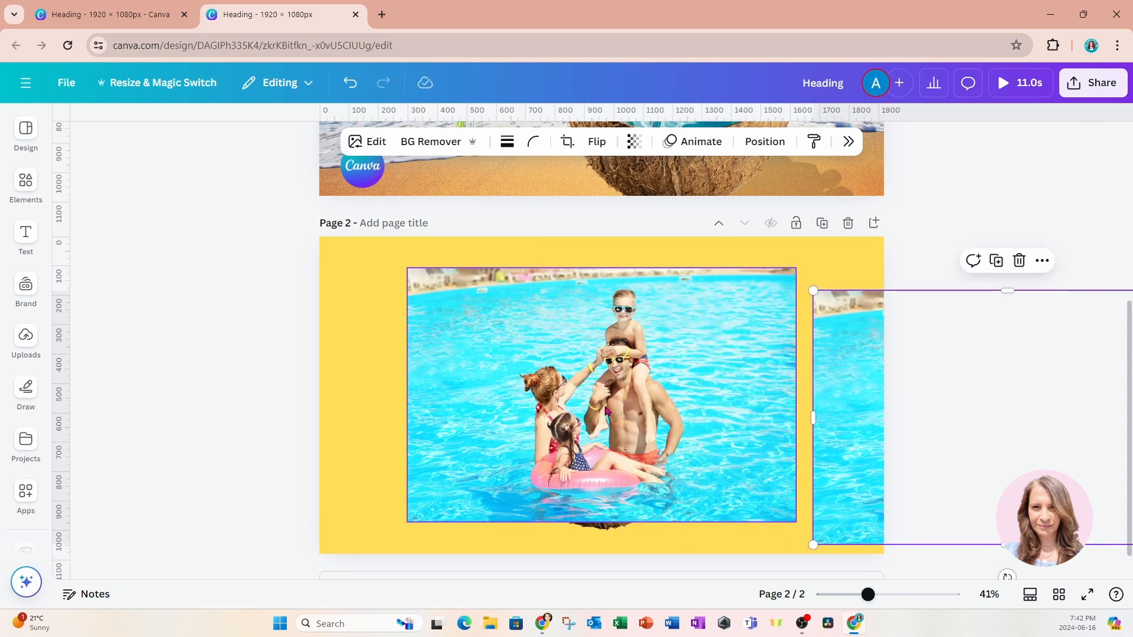
Step: Place the original family photo in the oval frame, then enlarge and reposition it so the pink ring sits inside the coconut
left_click_drag(609, 413, 624, 522)
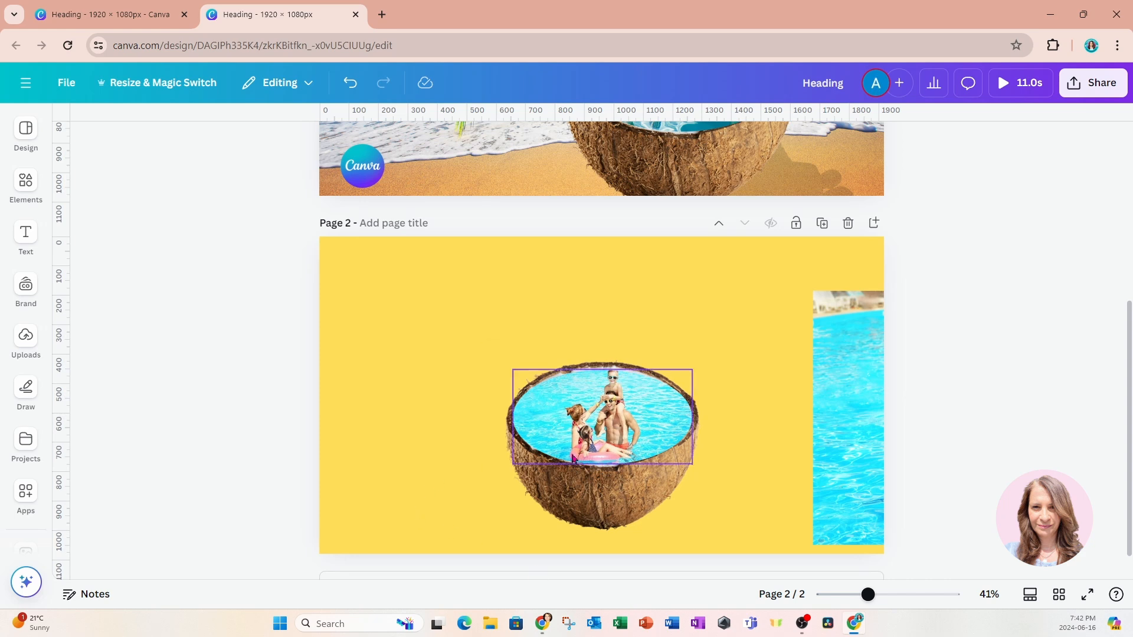
double_click(602, 421)
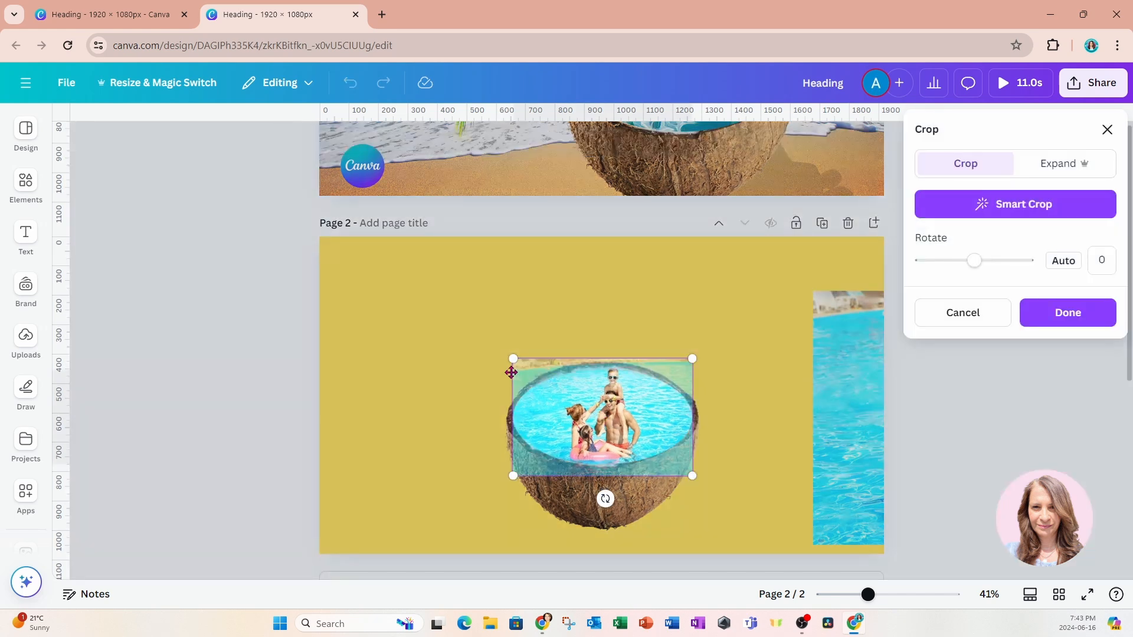
left_click_drag(512, 358, 367, 262)
left_click_drag(453, 334, 535, 325)
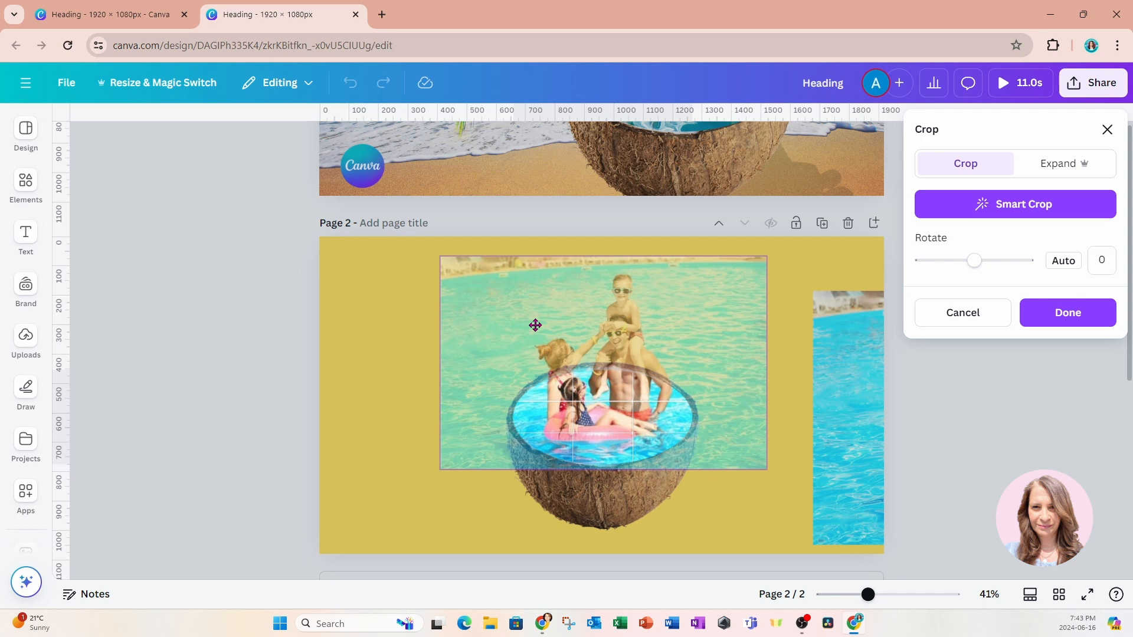
left_click(735, 521)
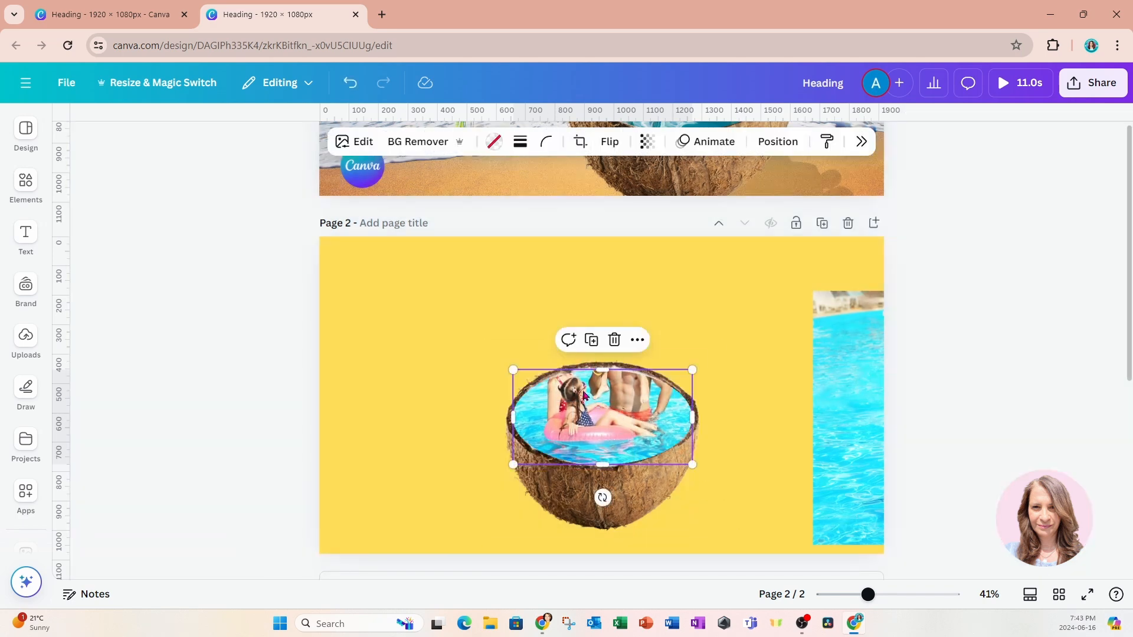
Step: Move the coconut and its filled frame toward the page's left side and bring the duplicate family photo beside it
left_click(855, 468)
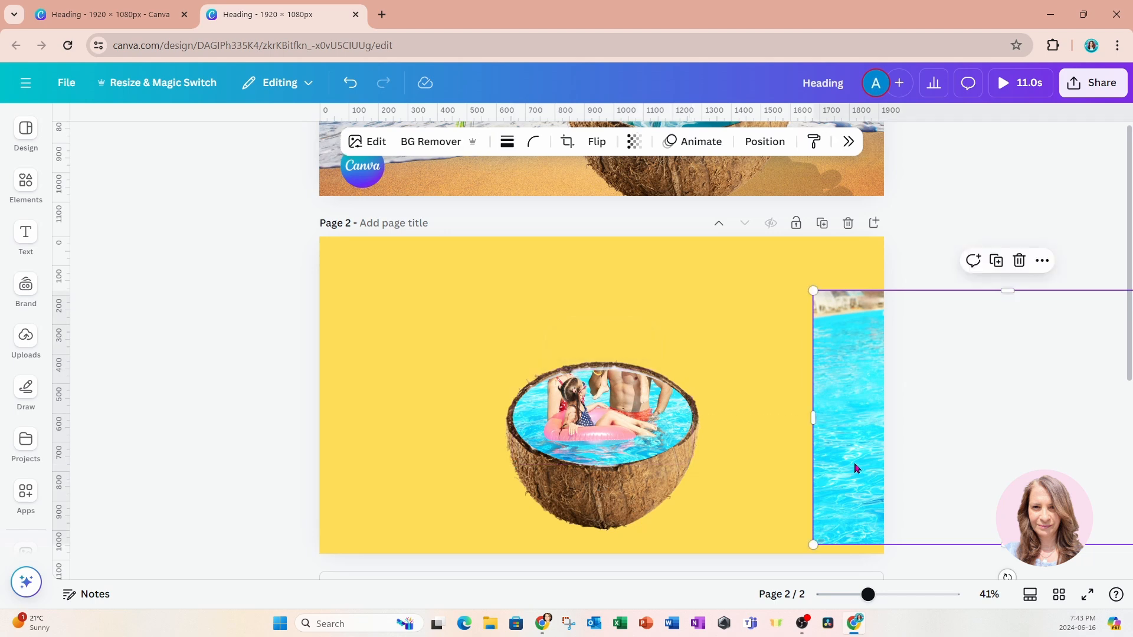
left_click_drag(855, 468, 752, 445)
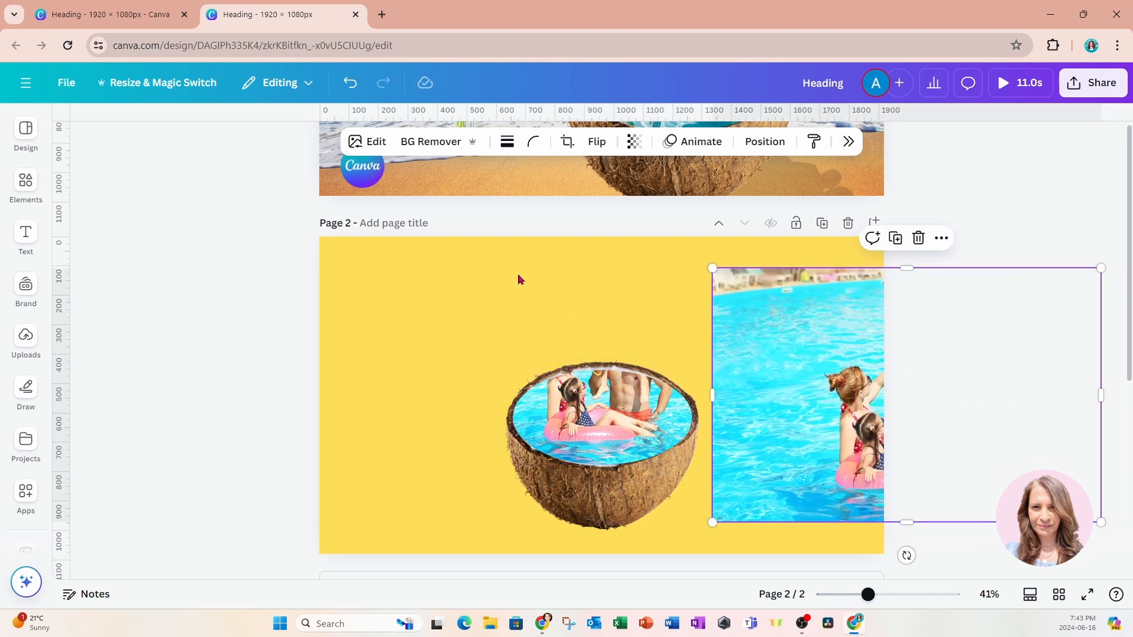
left_click_drag(609, 473, 486, 457)
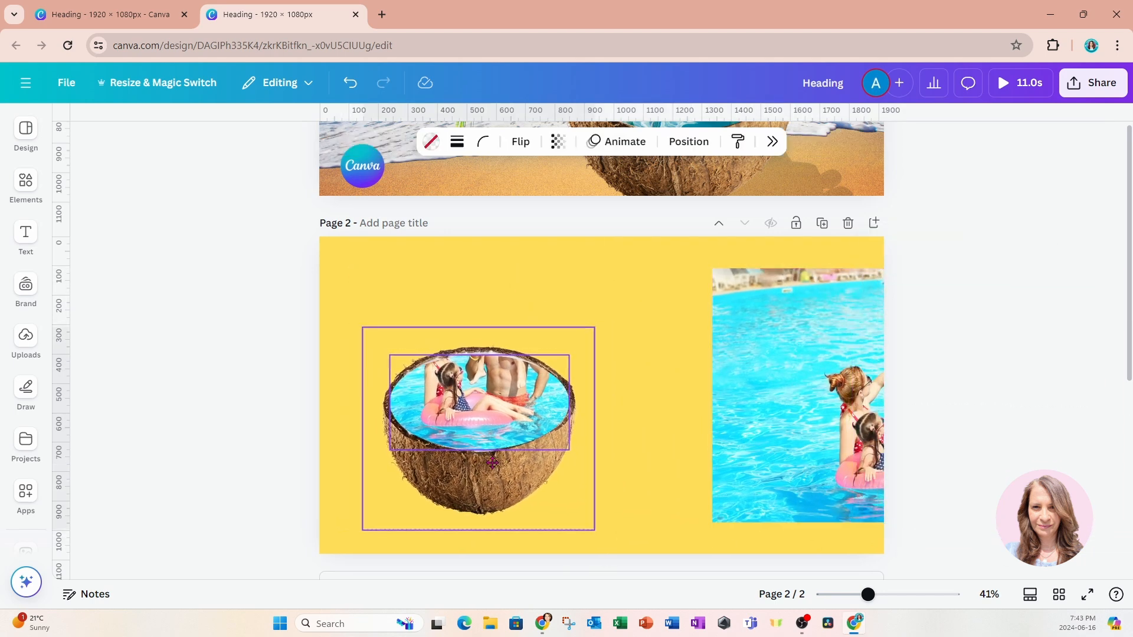
left_click_drag(796, 481, 662, 481)
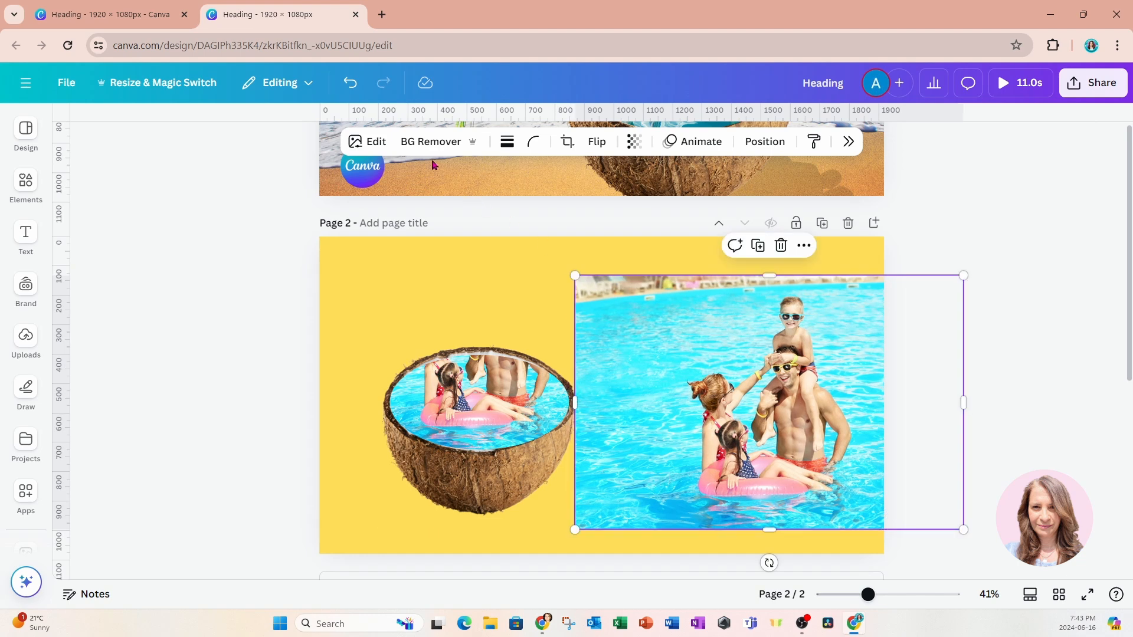
Step: Remove the duplicate photo's background and align the family cutout exactly over the family inside the oval frame
left_click(420, 143)
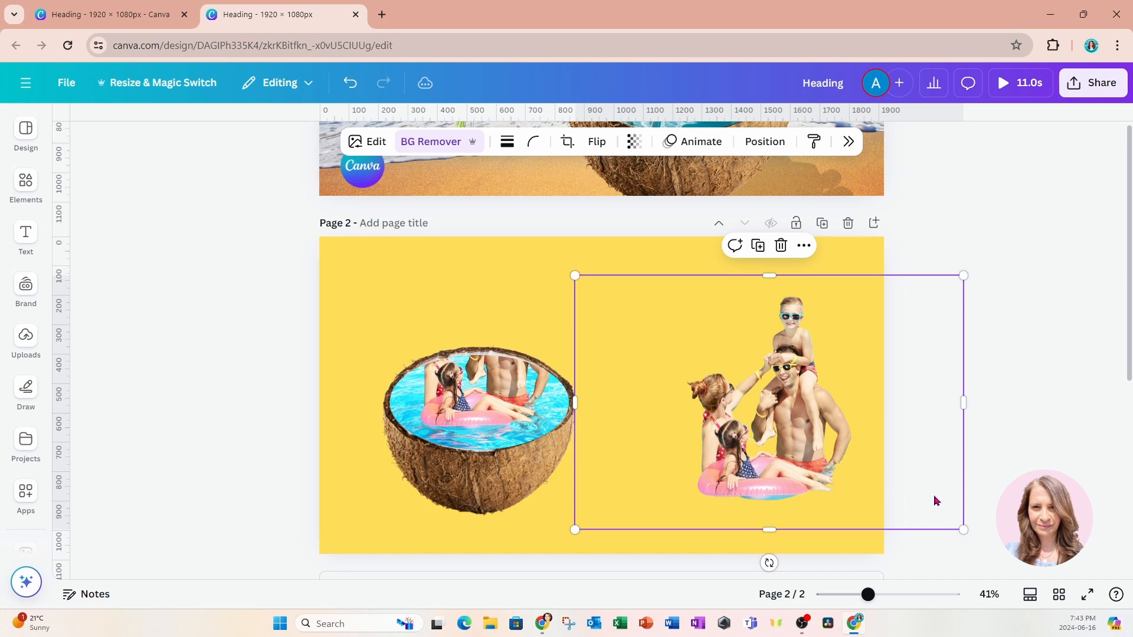
left_click_drag(935, 500, 783, 479)
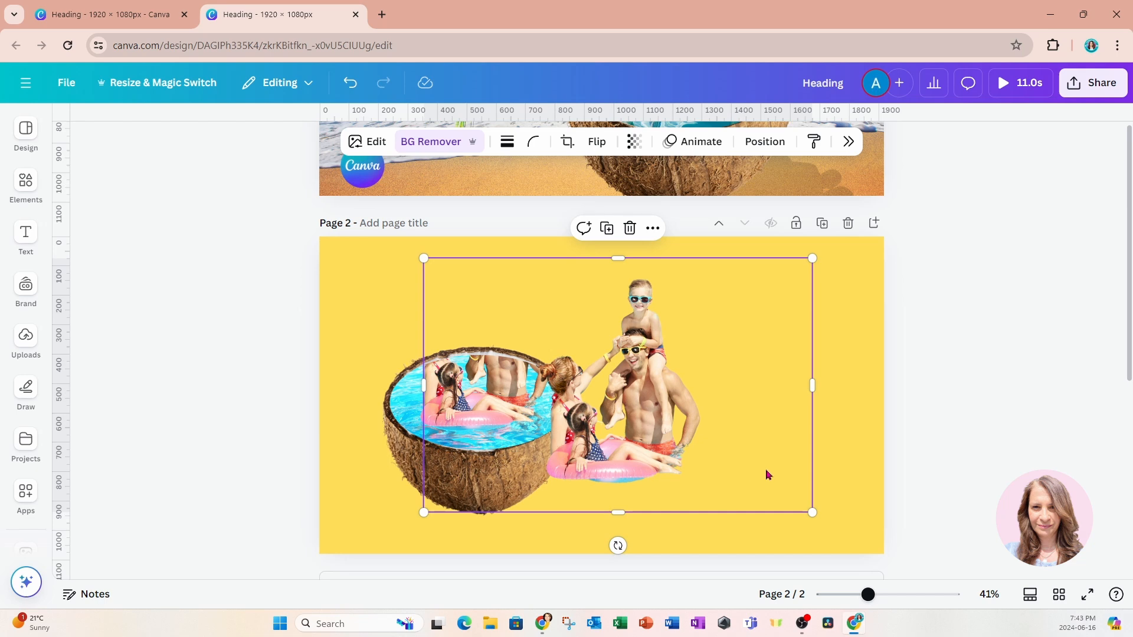
left_click_drag(772, 480, 645, 427)
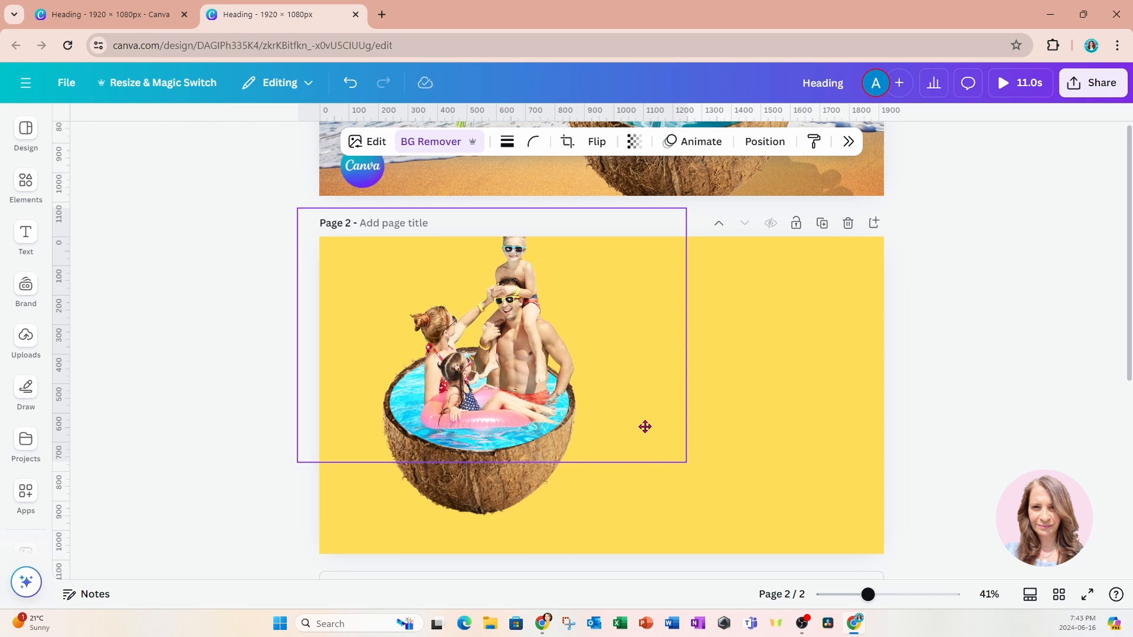
left_click_drag(645, 426, 645, 427)
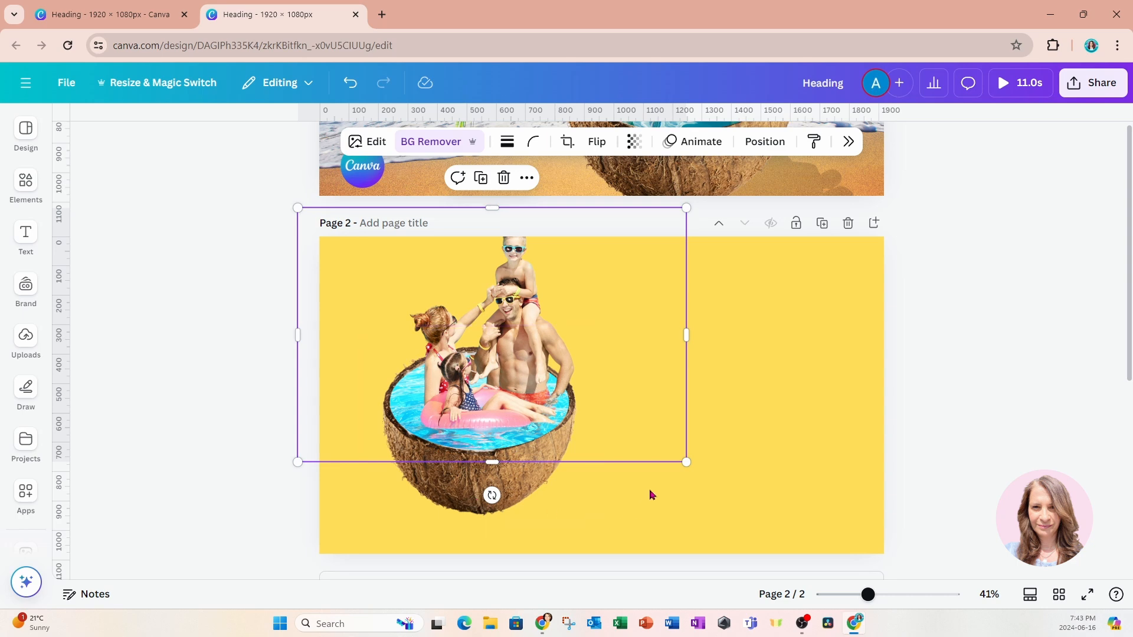
left_click(698, 501)
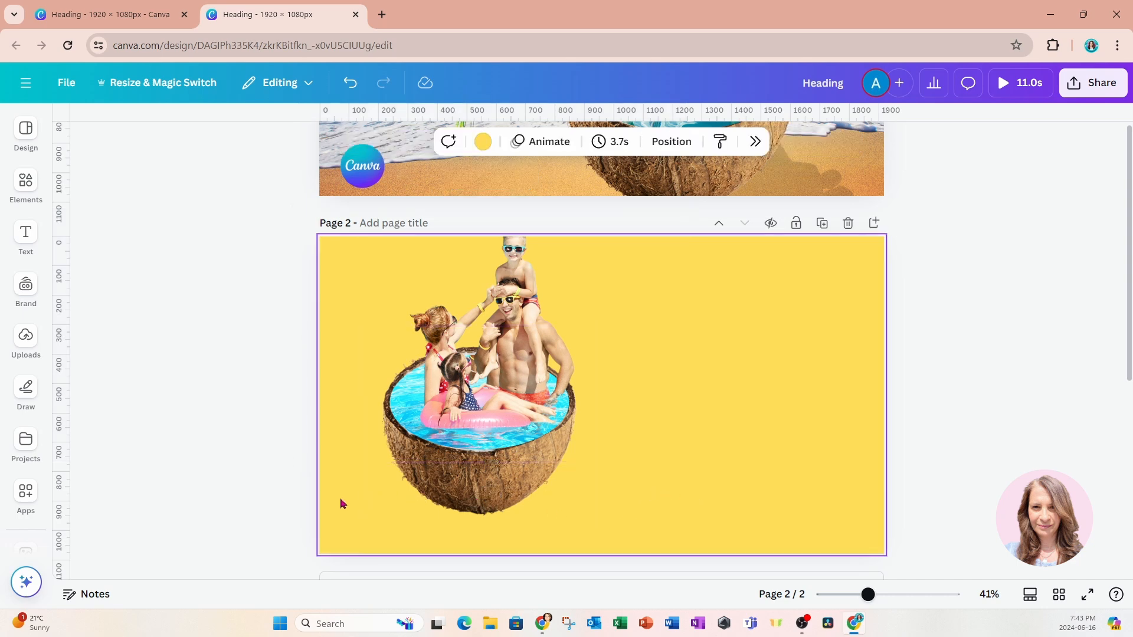
Step: Select the coconut, filled frame and family cutout together and move them to about the middle of the page
left_click_drag(339, 507, 525, 361)
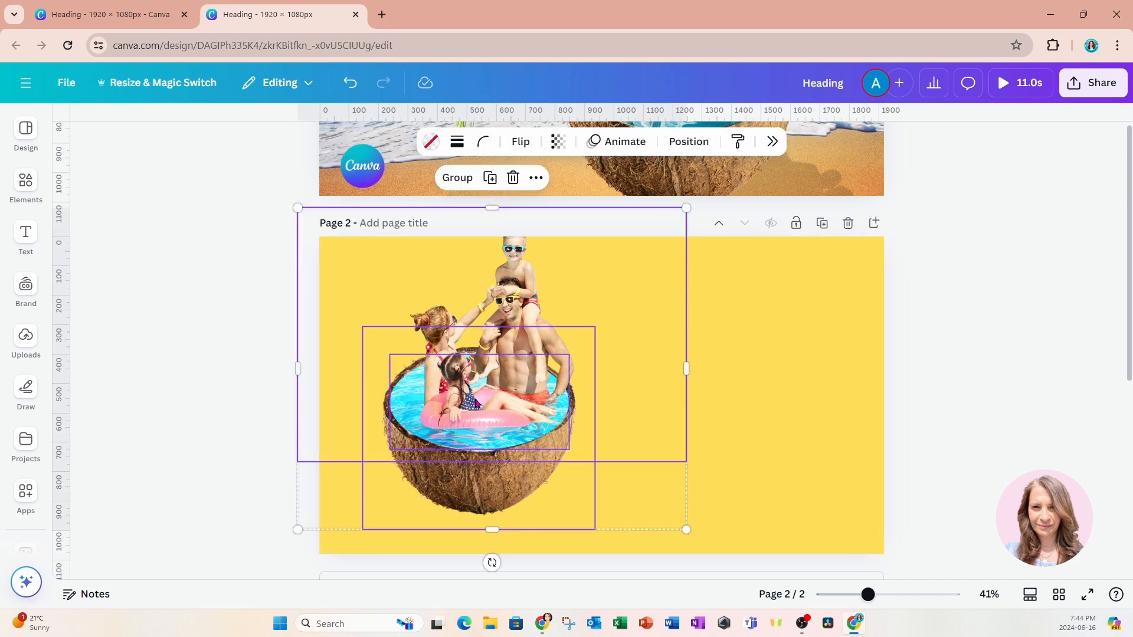
left_click_drag(474, 395, 577, 415)
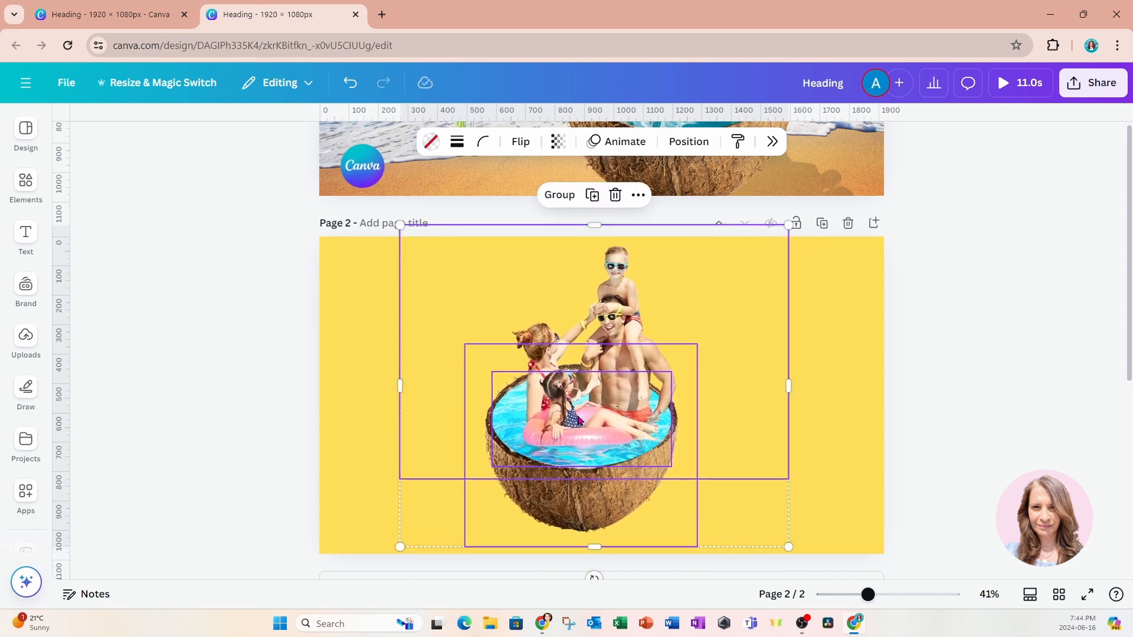
left_click(841, 294)
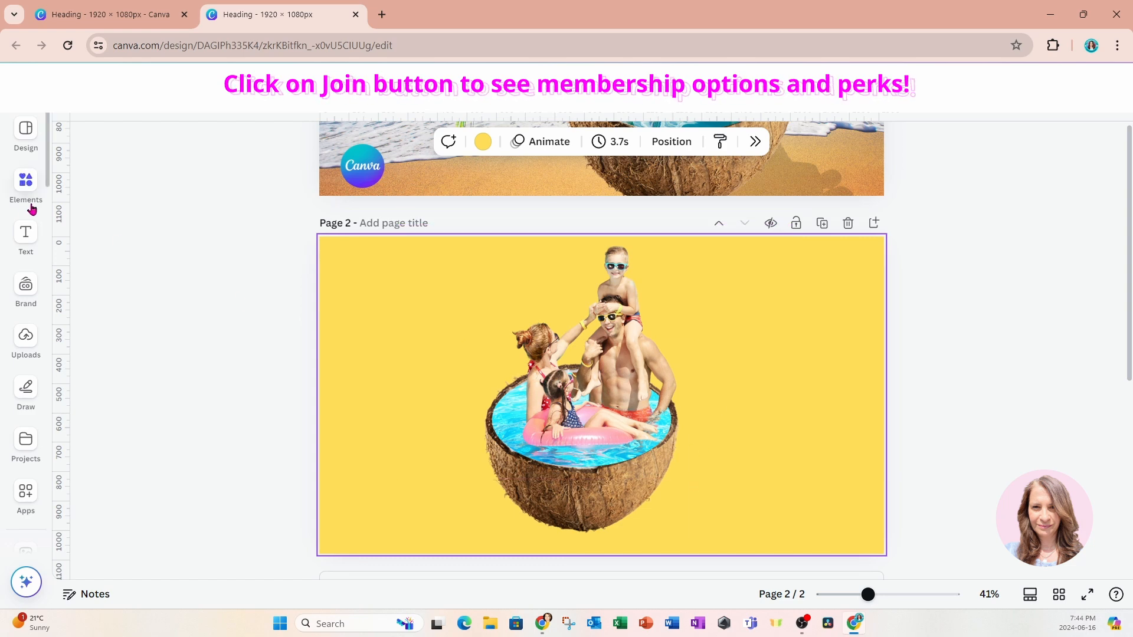
Step: Search the apps for "design" and open the Design to Image app
left_click(28, 184)
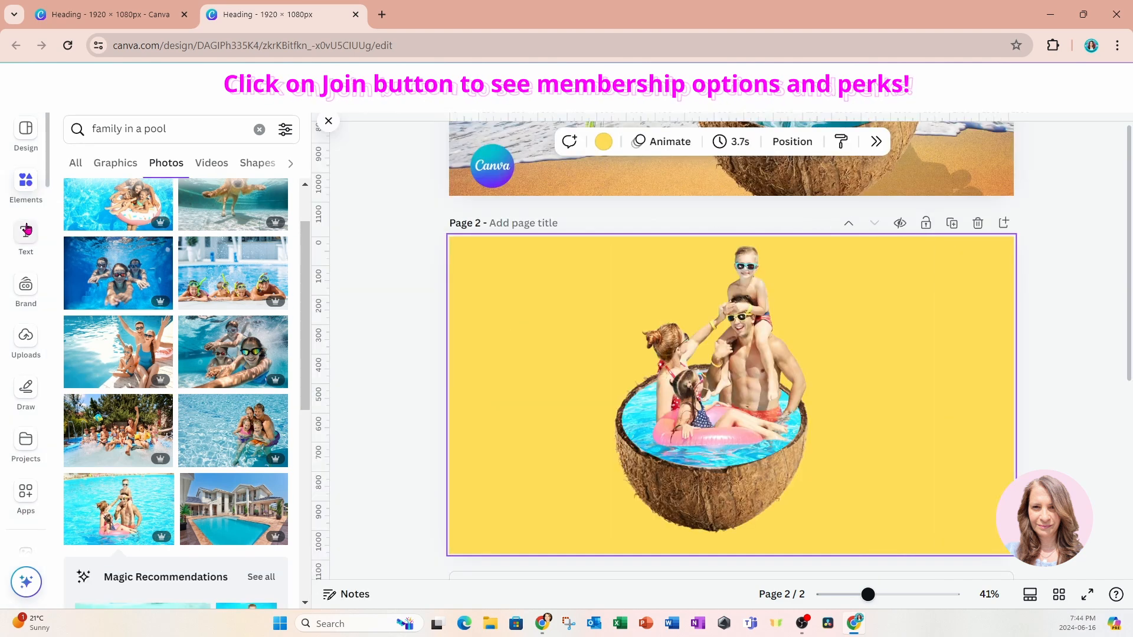
scroll(22, 319, "down", 1)
left_click(26, 431)
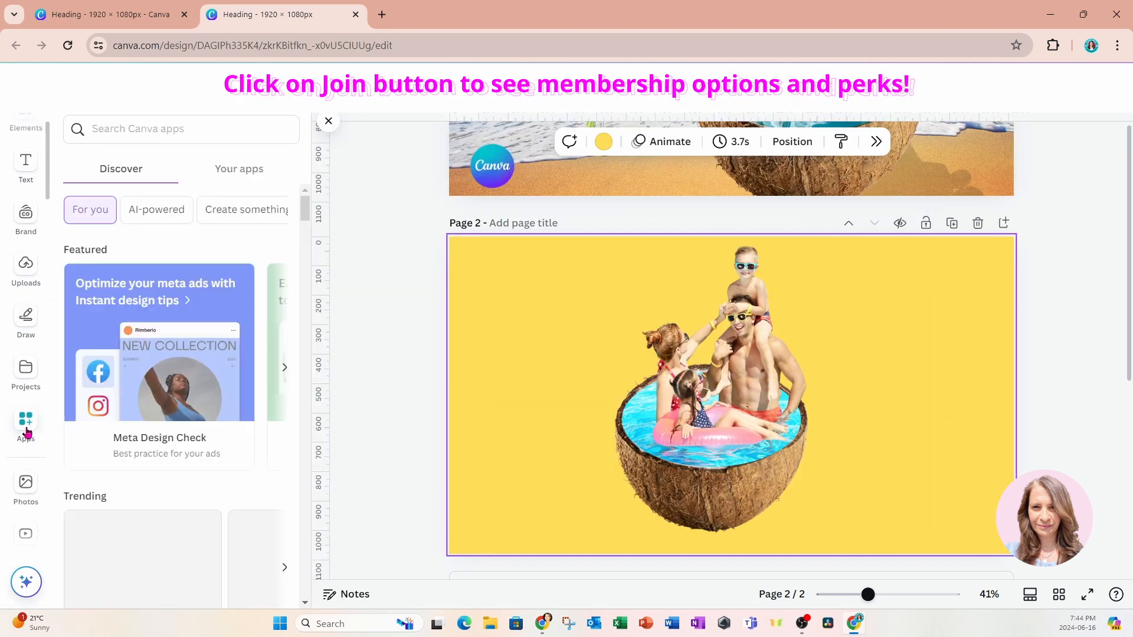
left_click(127, 125)
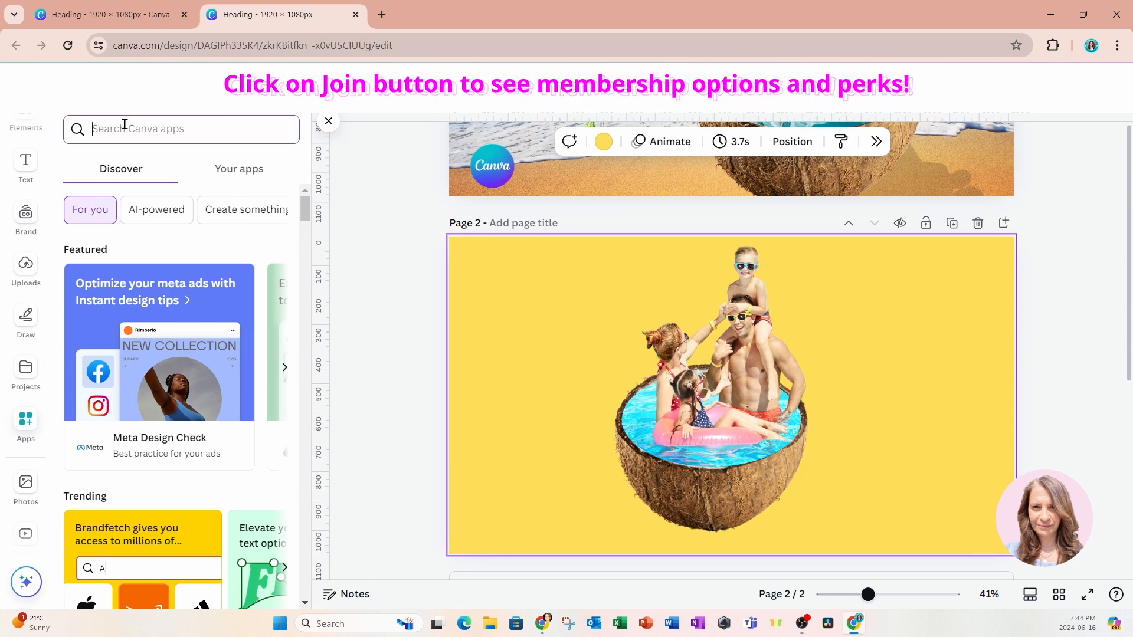
type("design")
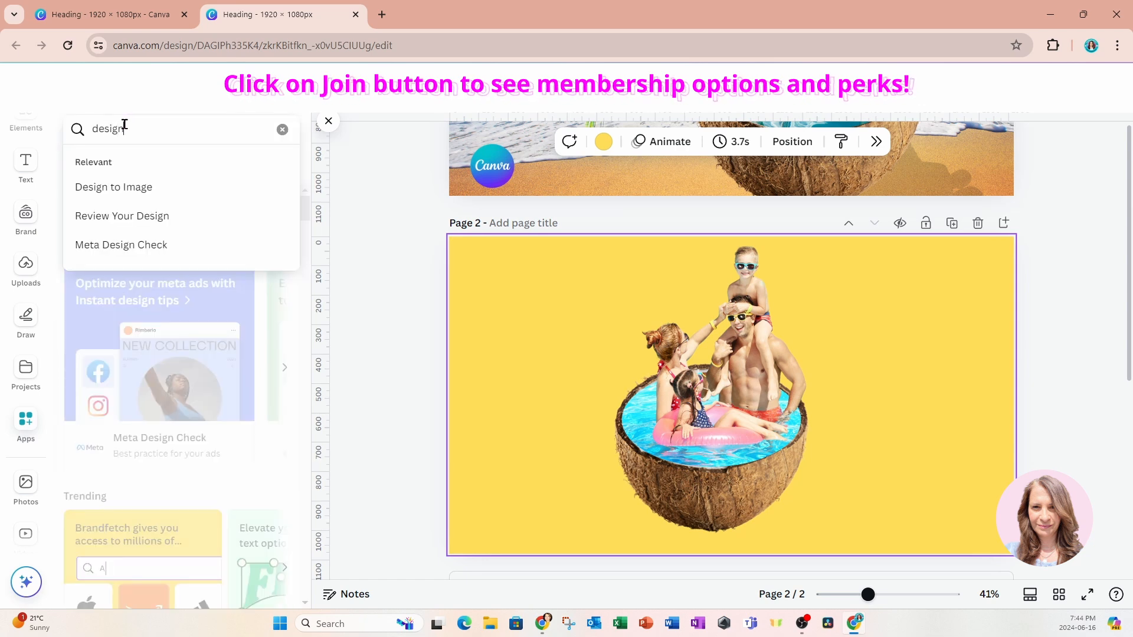
left_click(121, 192)
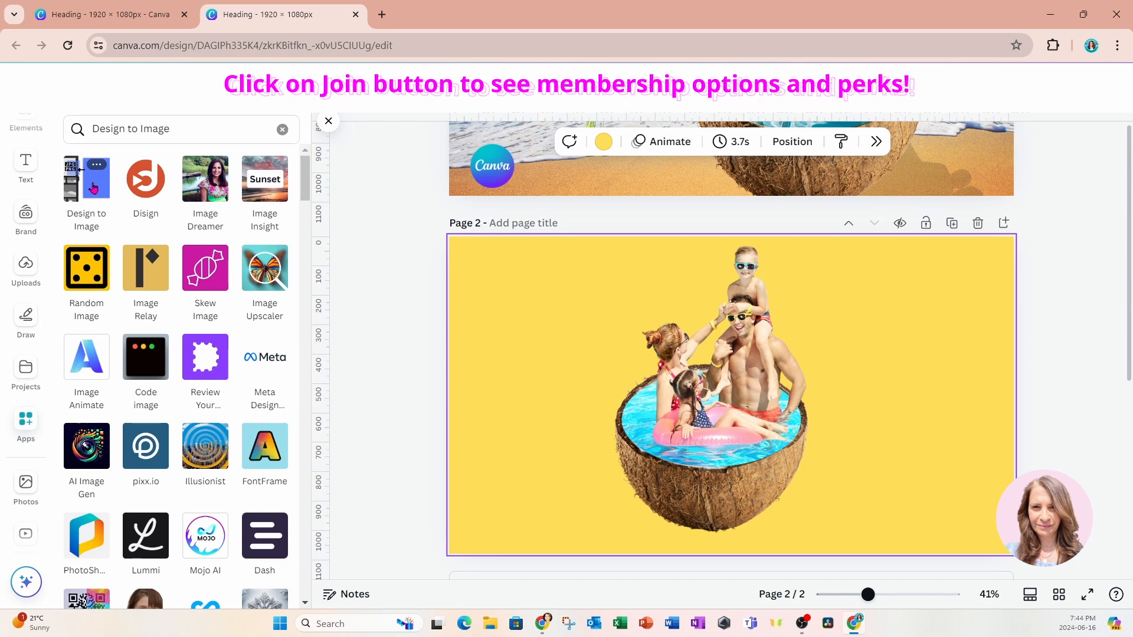
left_click(93, 187)
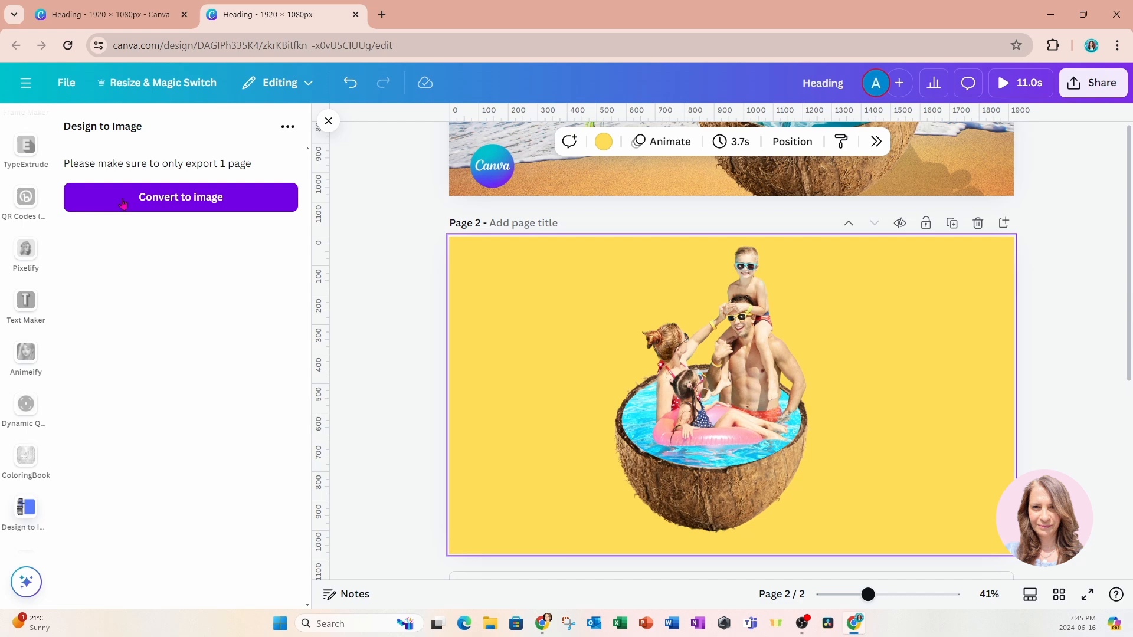
Step: Convert only page 2 to a PNG image with a transparent background and export it
left_click(123, 203)
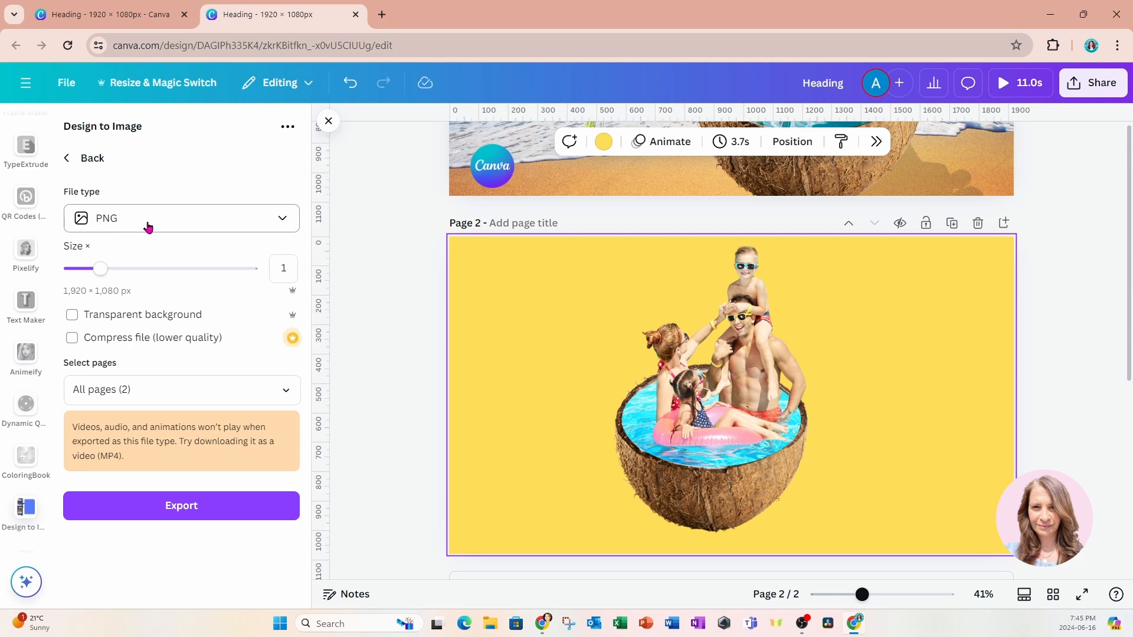
left_click(73, 315)
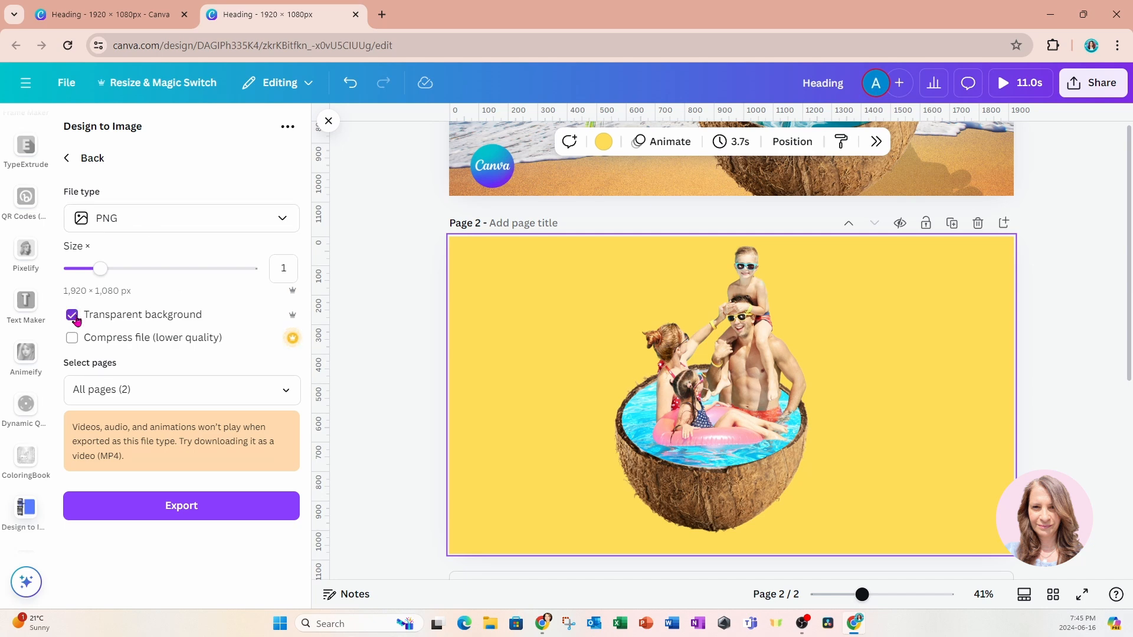
left_click(286, 391)
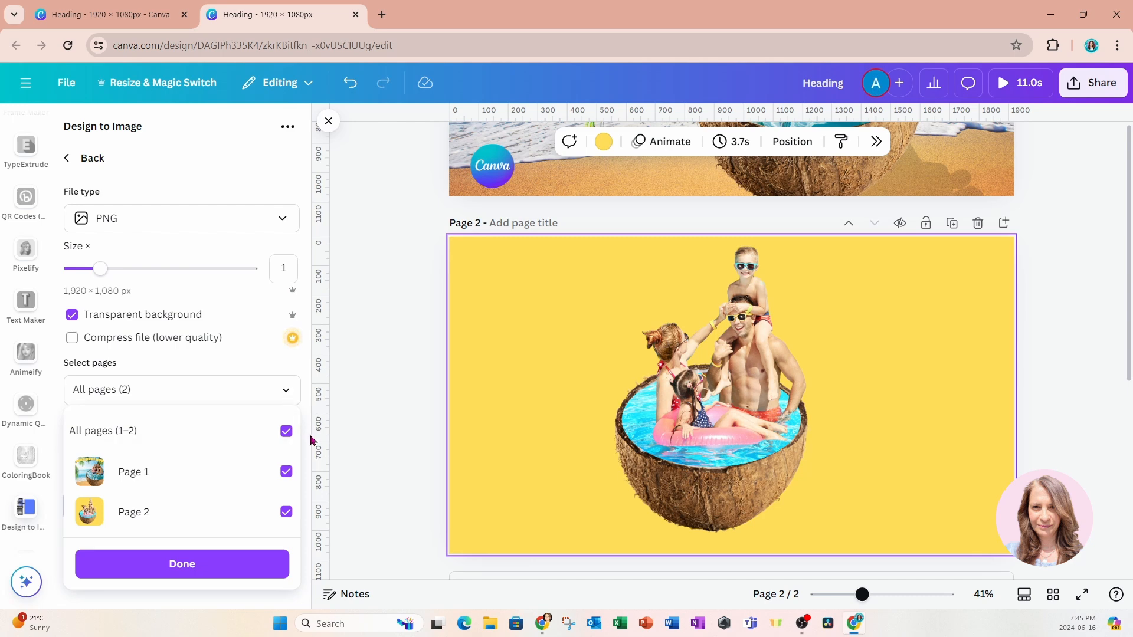
left_click(286, 431)
left_click(287, 512)
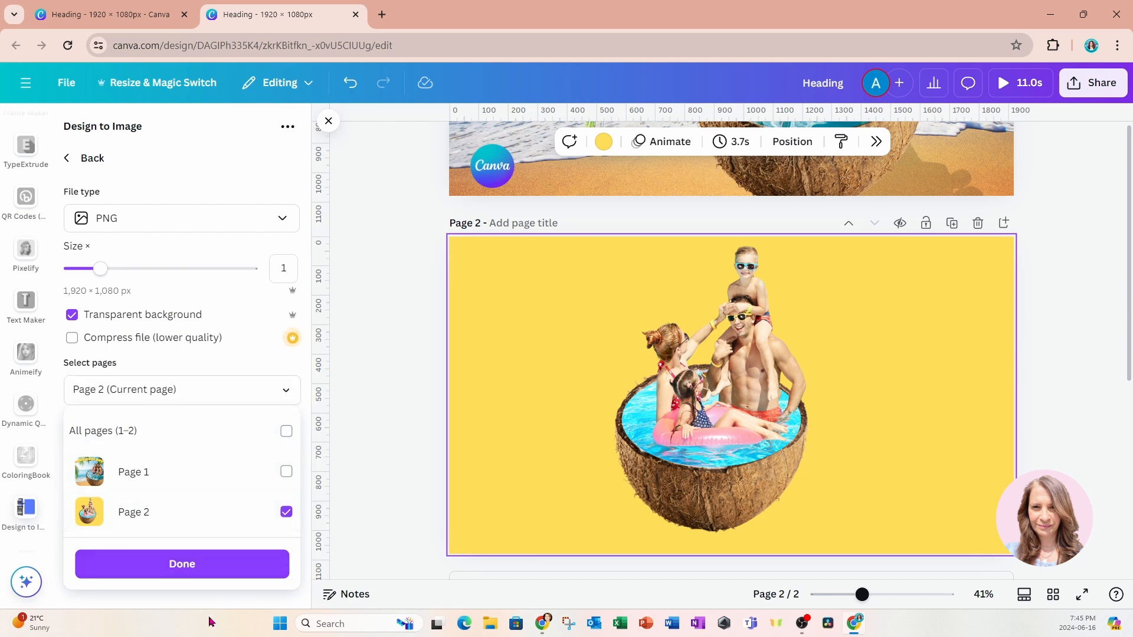
left_click(168, 572)
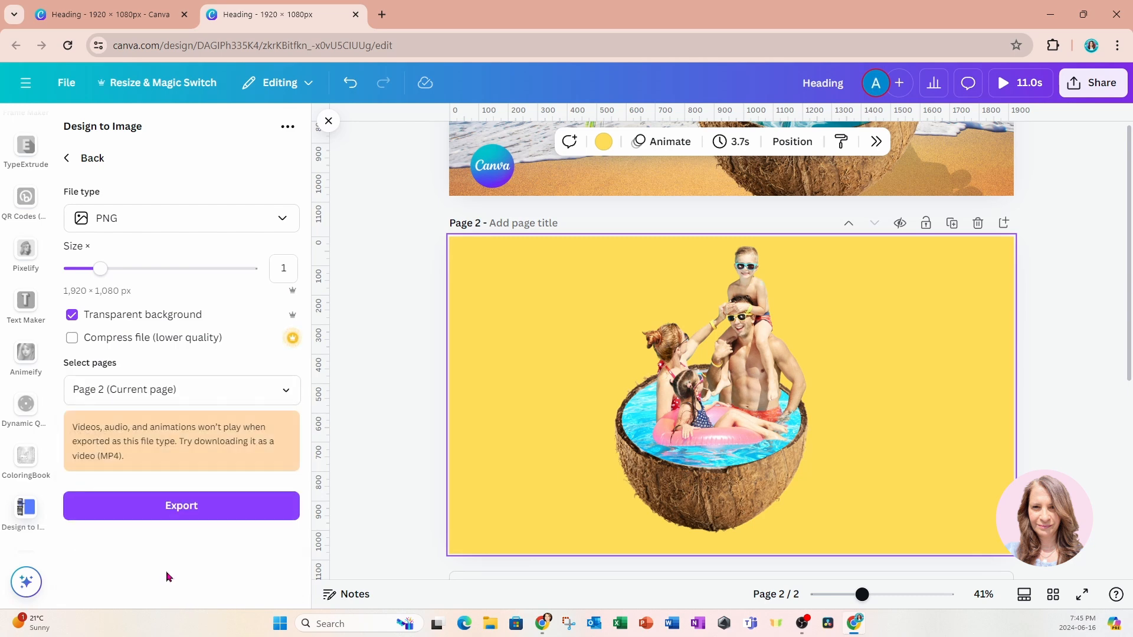
left_click(148, 512)
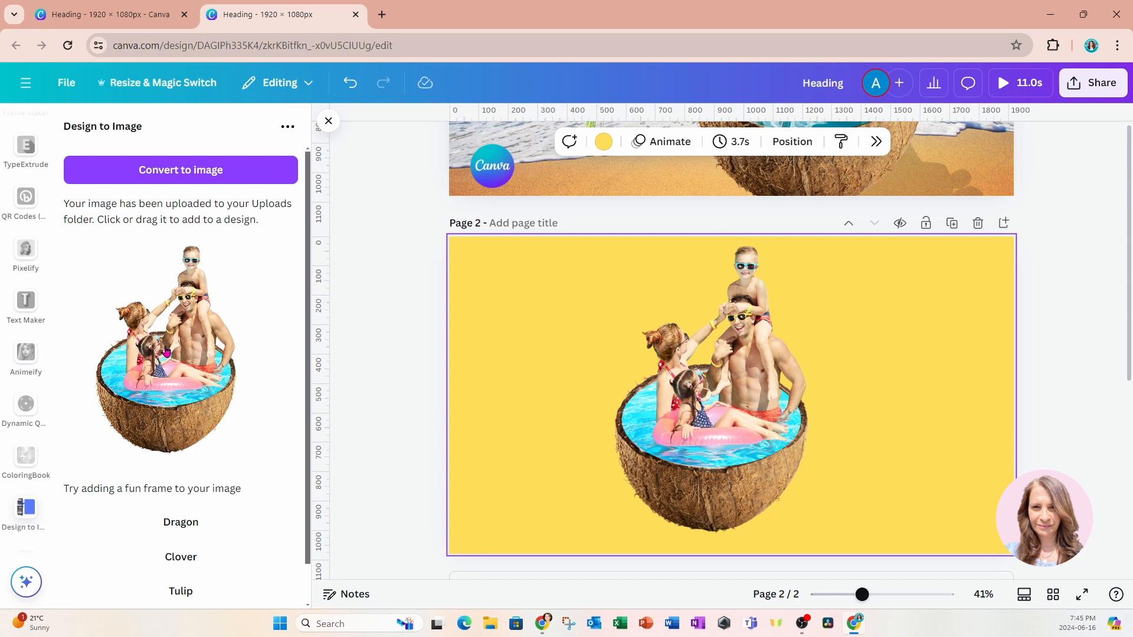
Step: Add the exported image to page 2, crop its empty sides, and enlarge it in the space right of the original coconut
left_click(167, 353)
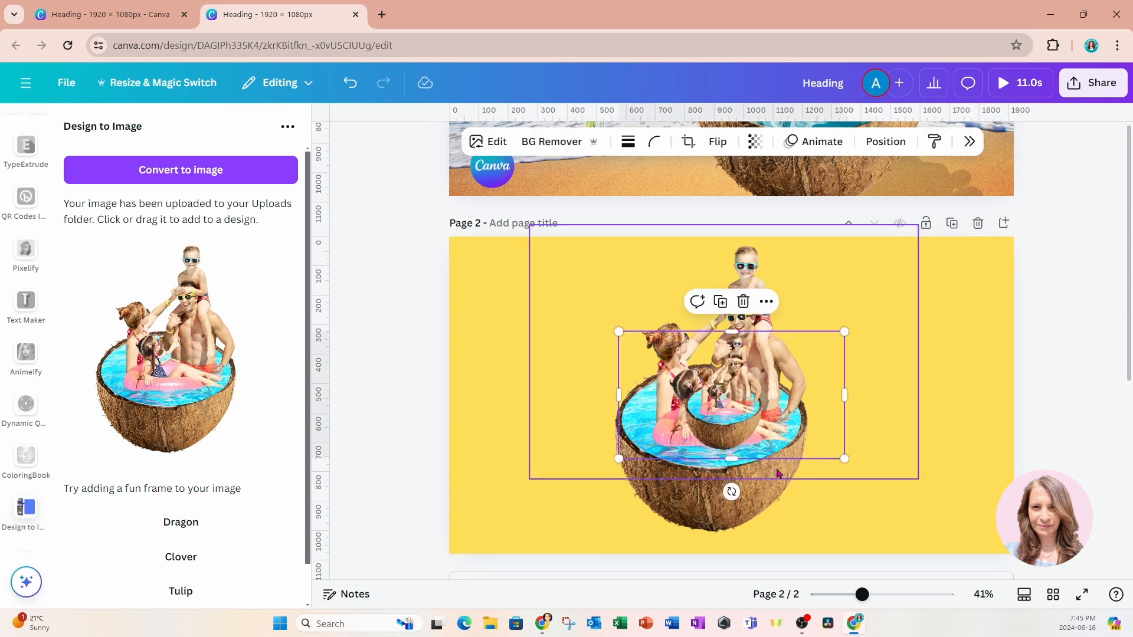
left_click_drag(760, 394, 914, 431)
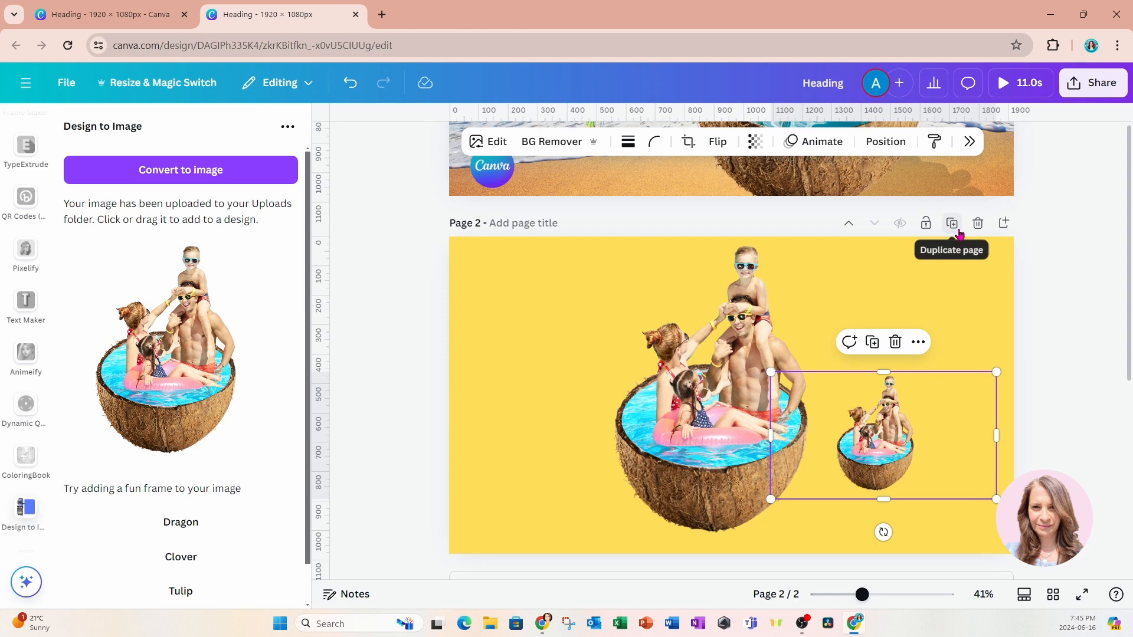
left_click_drag(996, 436, 941, 434)
left_click_drag(804, 436, 822, 436)
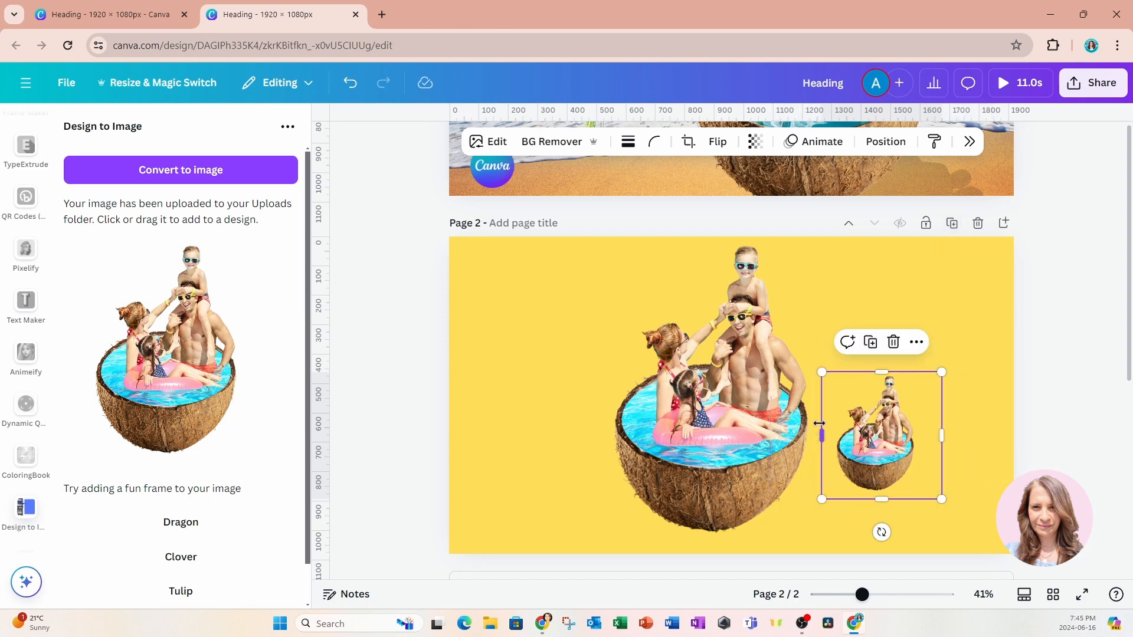
left_click_drag(943, 373, 1028, 282)
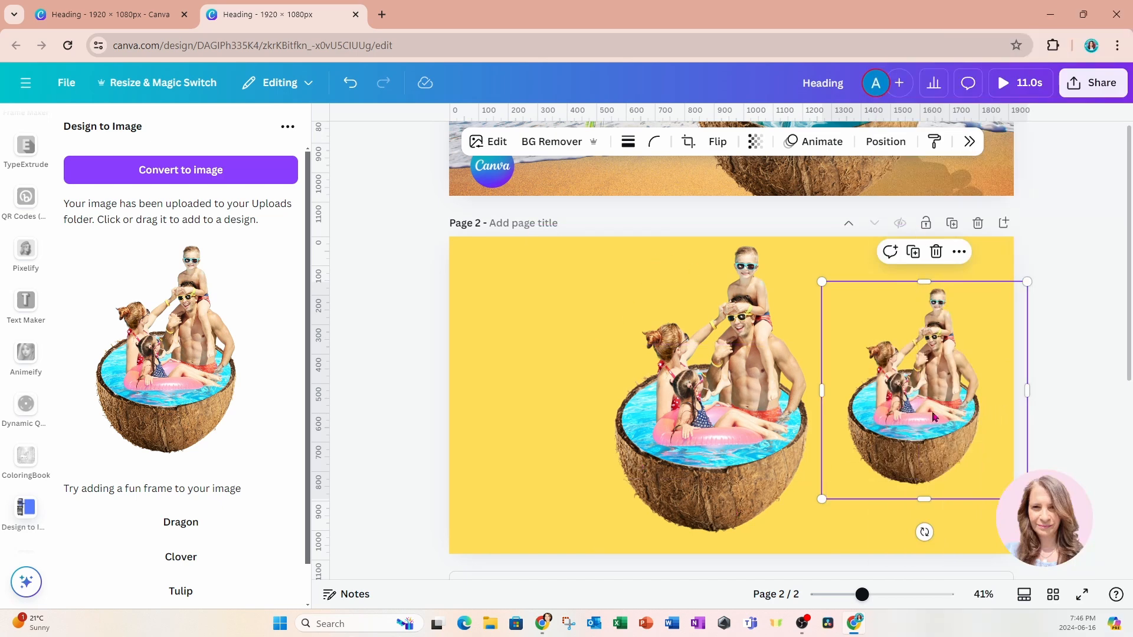
left_click_drag(924, 405, 917, 405)
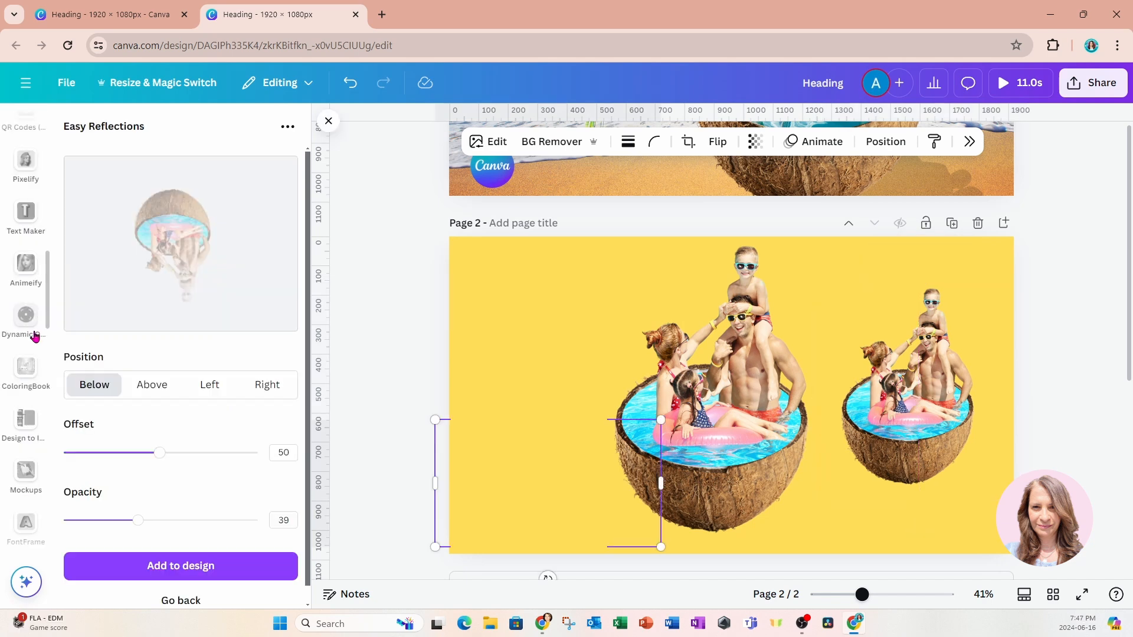
Step: Search the apps for "skew" and open the Skew Image app
scroll(34, 337, "up", 5)
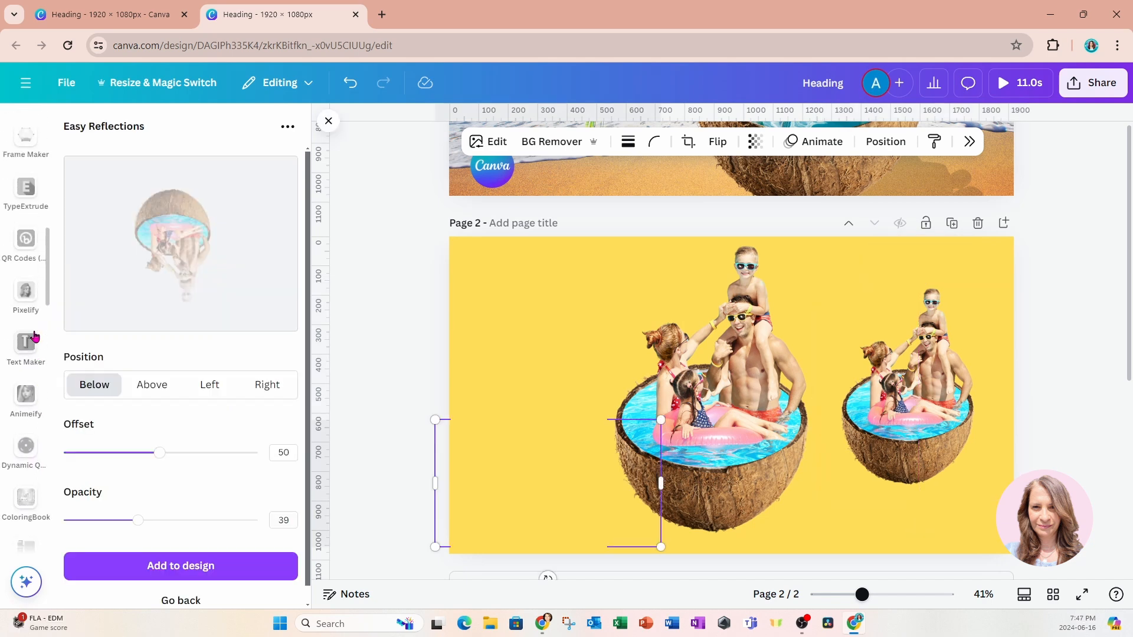
scroll(35, 337, "up", 2)
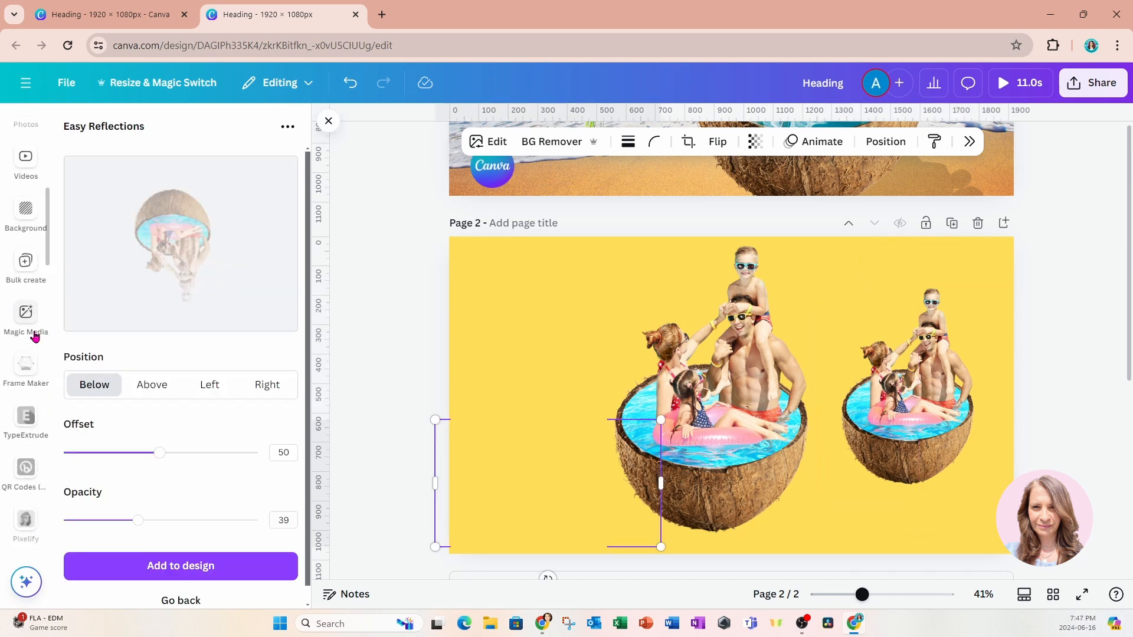
scroll(34, 337, "up", 4)
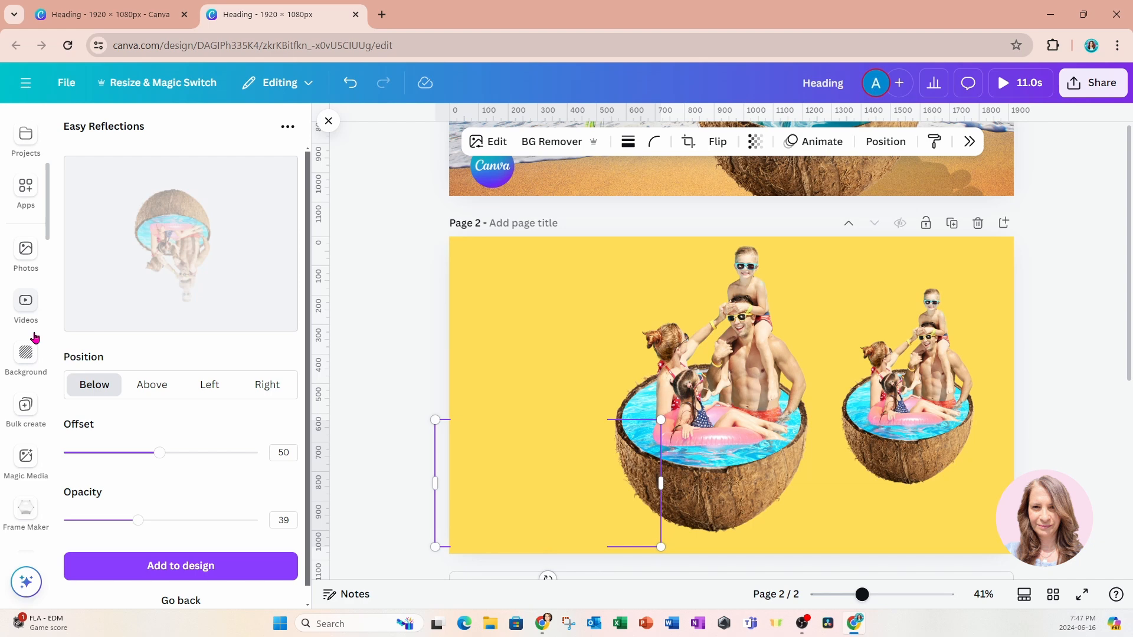
left_click(26, 188)
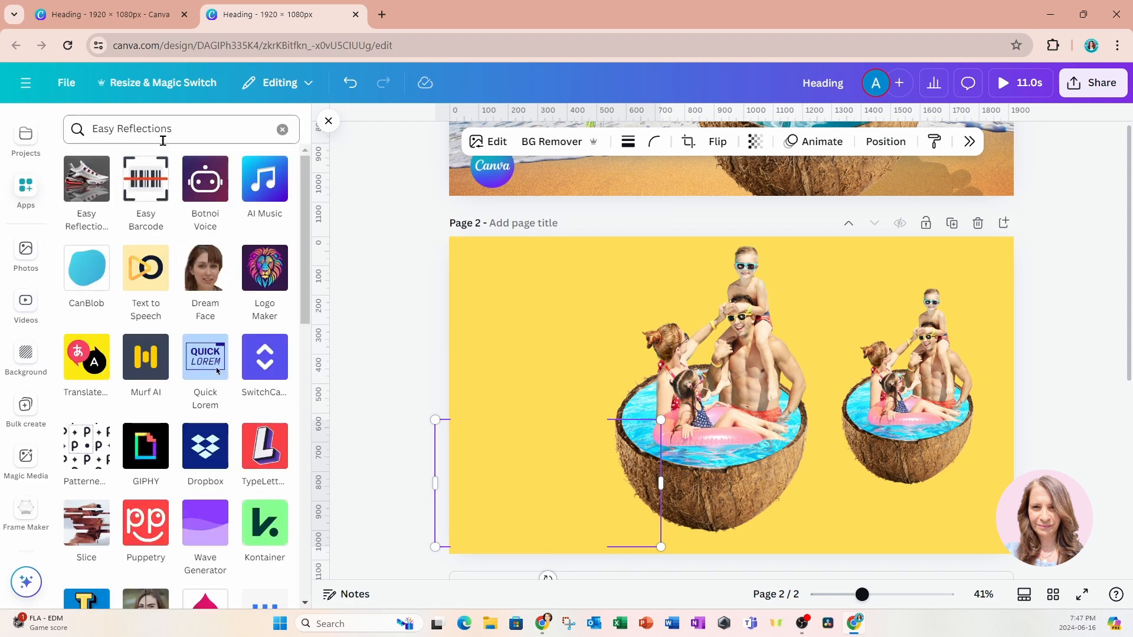
left_click(204, 127)
type("sk")
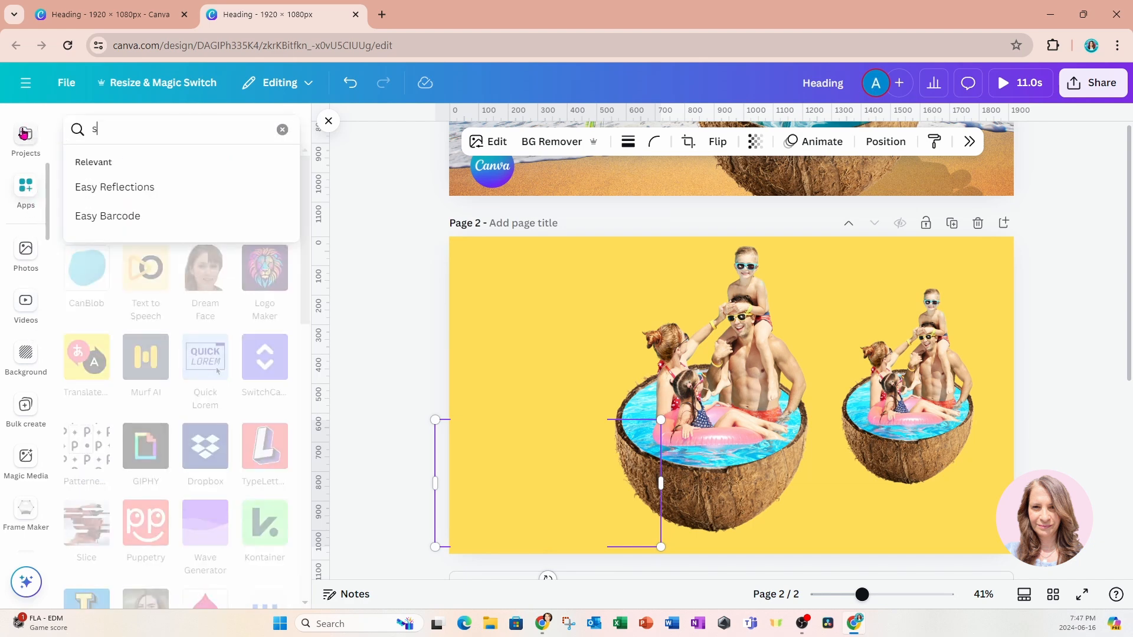
type("ew")
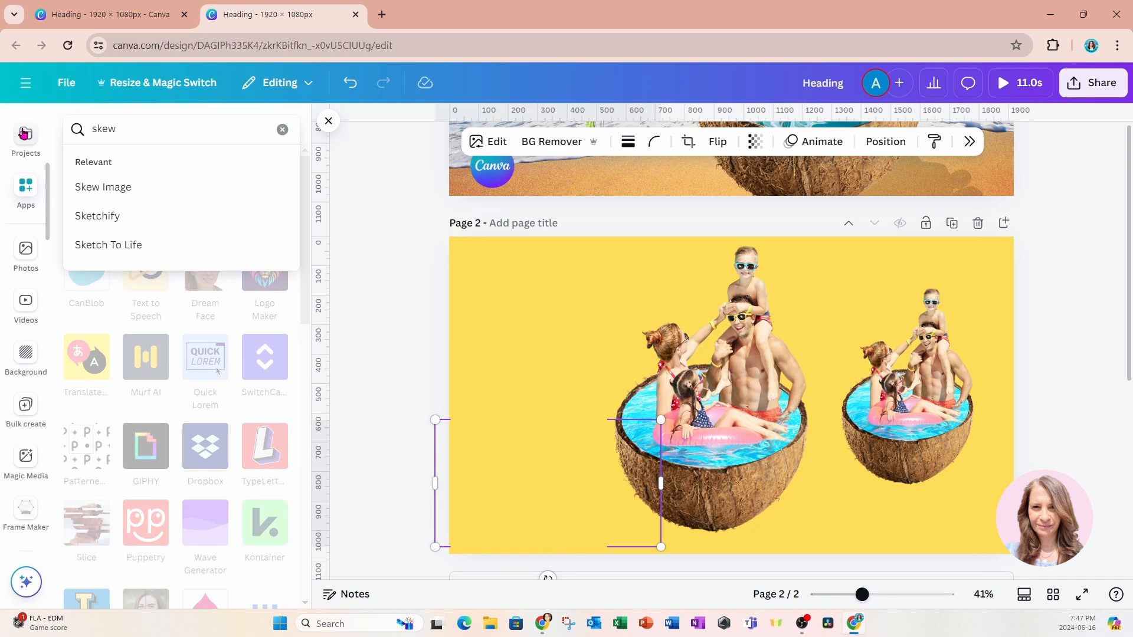
left_click(120, 187)
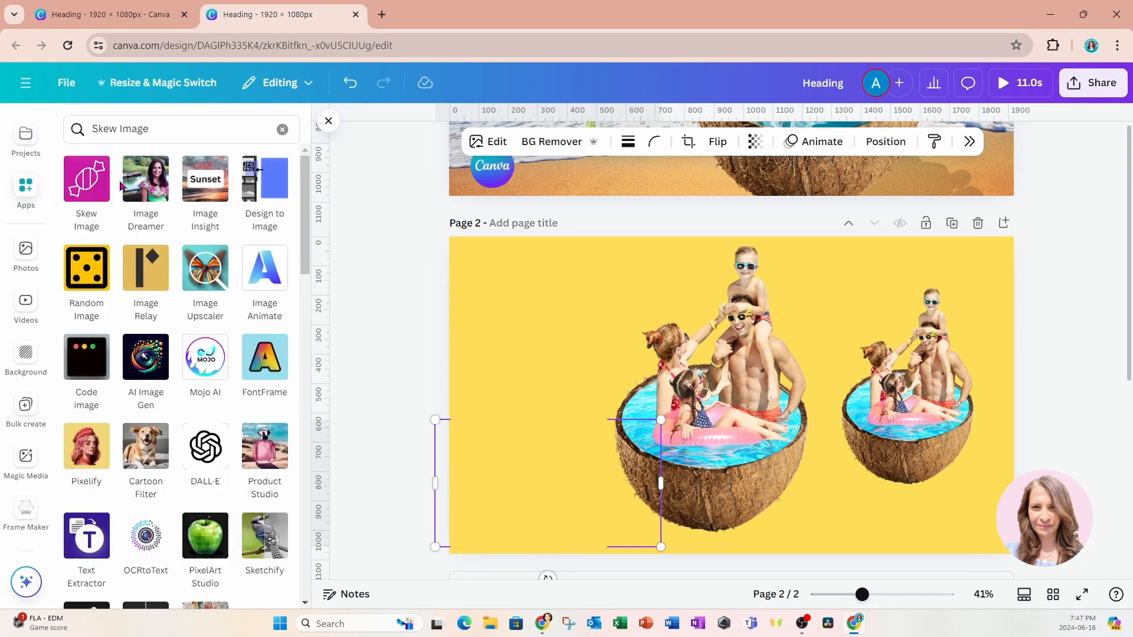
left_click(83, 180)
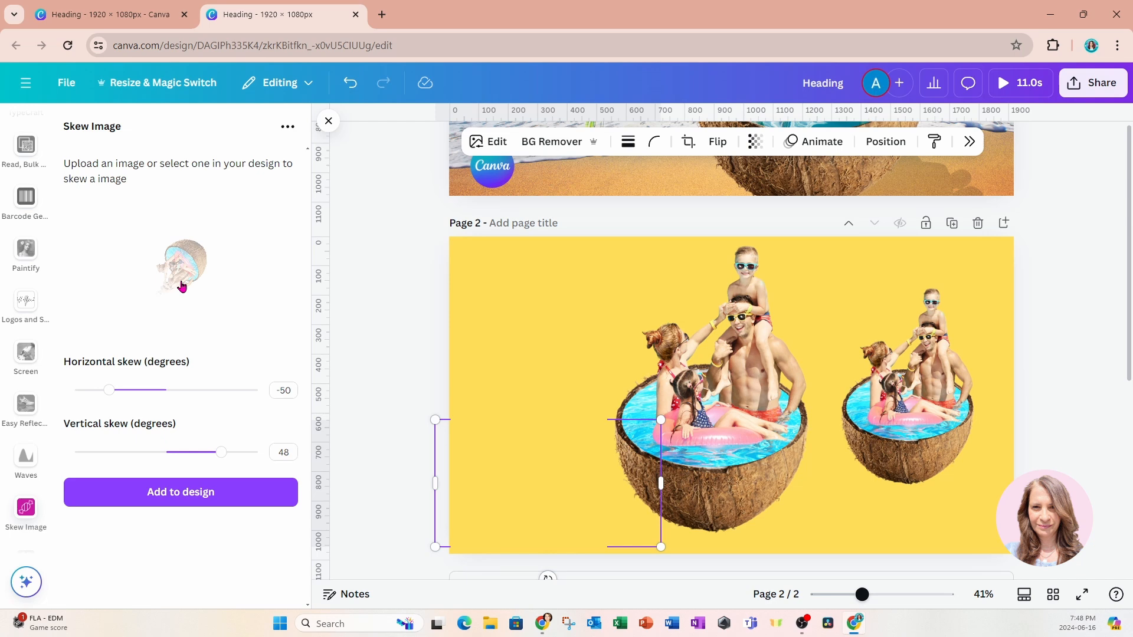
Step: Skew the flattened coconut image -54 degrees horizontally and 38 degrees vertically, and add the result to the empty area left of the main coconut
left_click(931, 391)
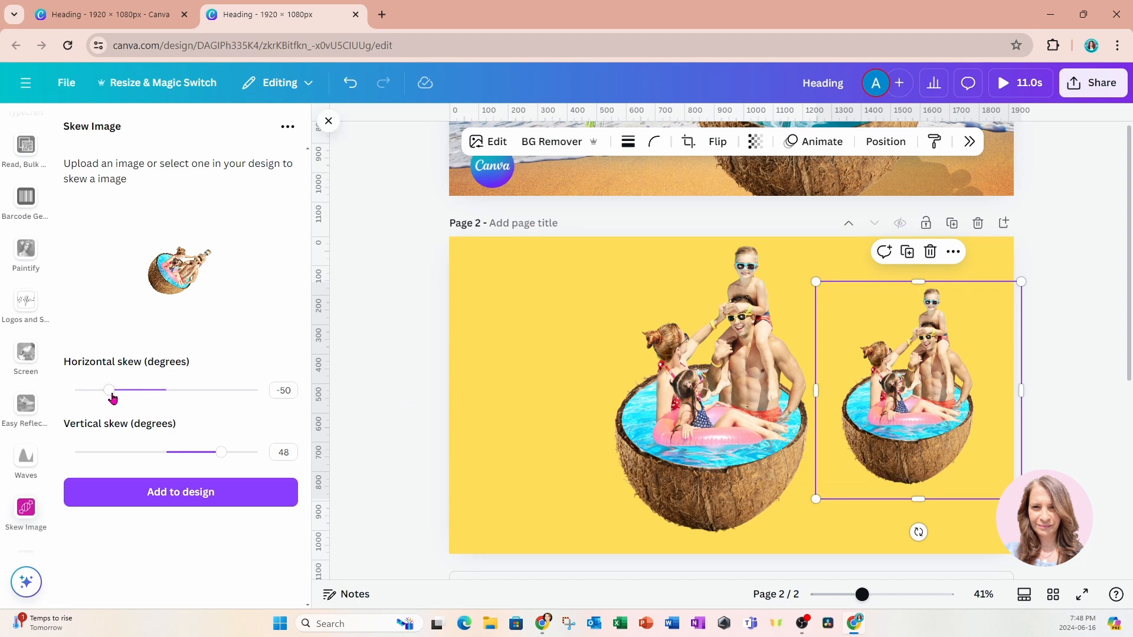
left_click_drag(110, 397, 100, 395)
left_click_drag(221, 453, 212, 461)
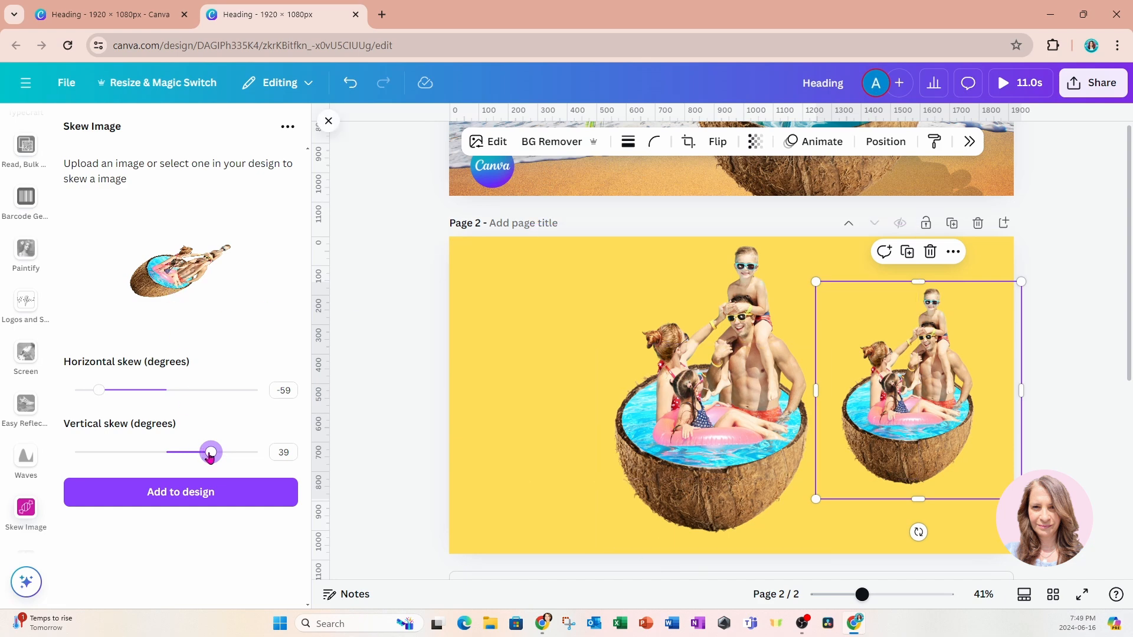
mouse_move(211, 459)
left_mouse_down()
mouse_move(199, 458)
mouse_move(209, 457)
left_mouse_up()
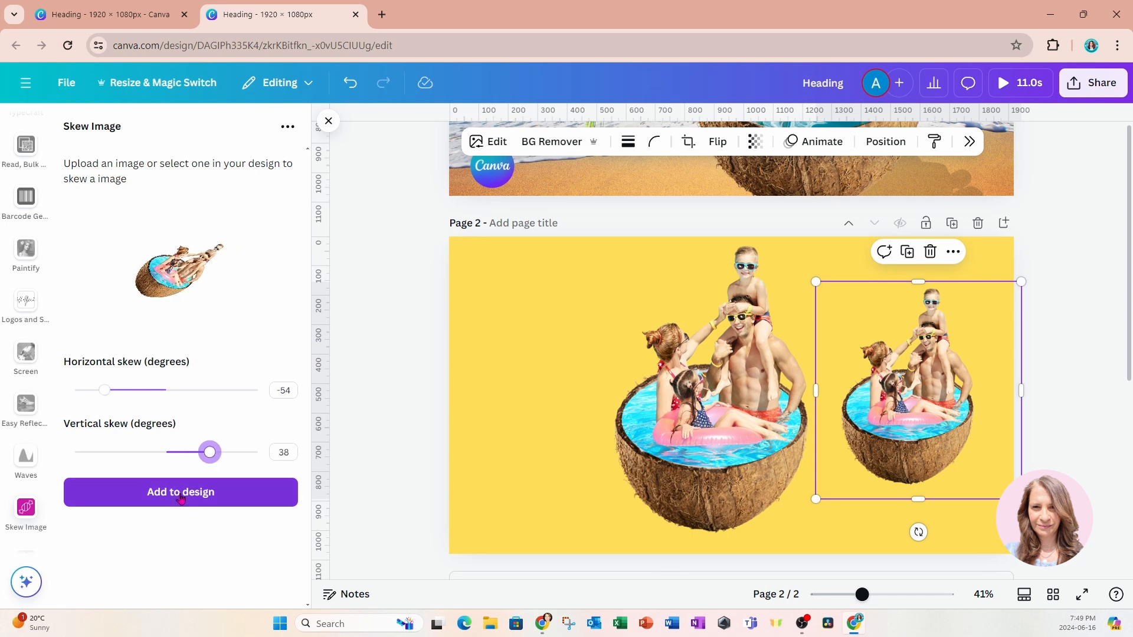
left_click(178, 497)
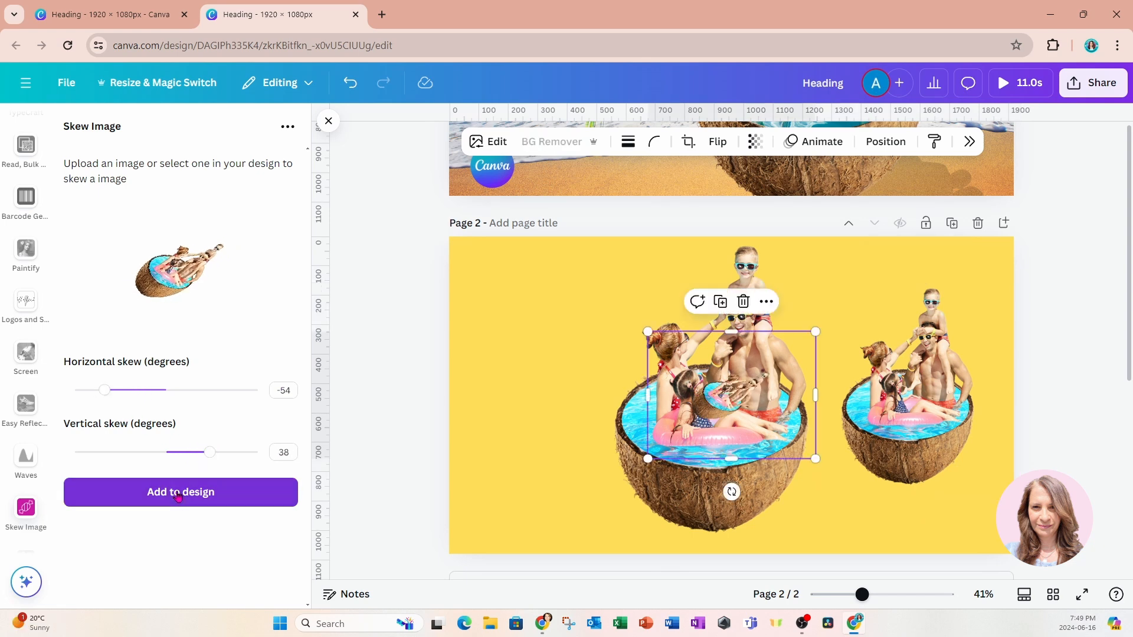
left_click_drag(705, 413, 516, 373)
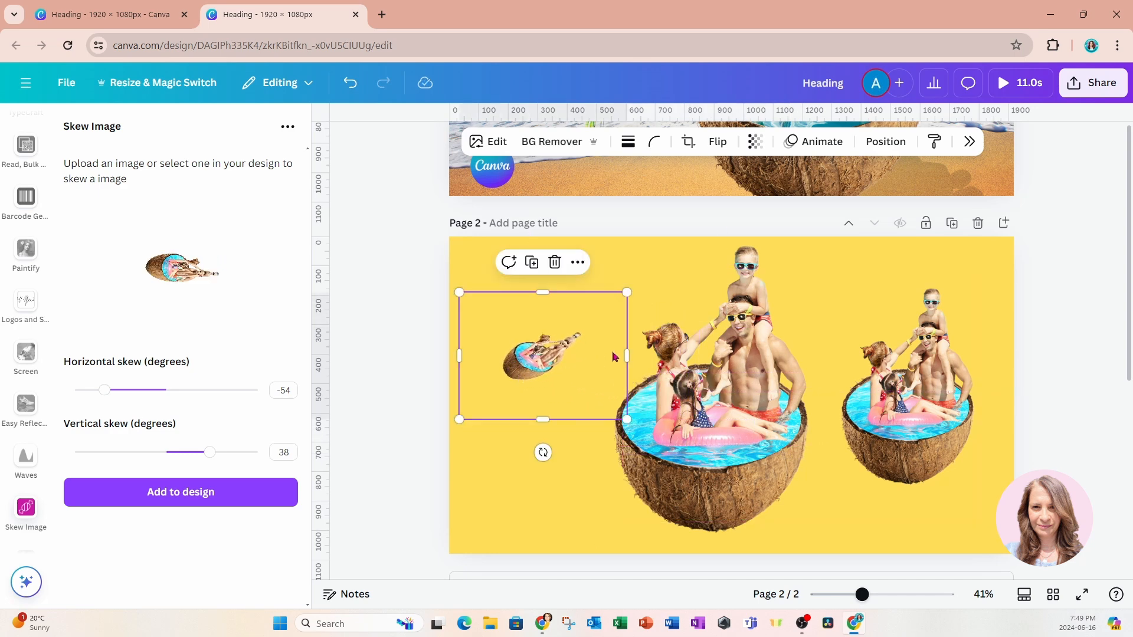
Step: Delete the unskewed flattened copy and move the skewed image into its place right of the main coconut
left_click(896, 387)
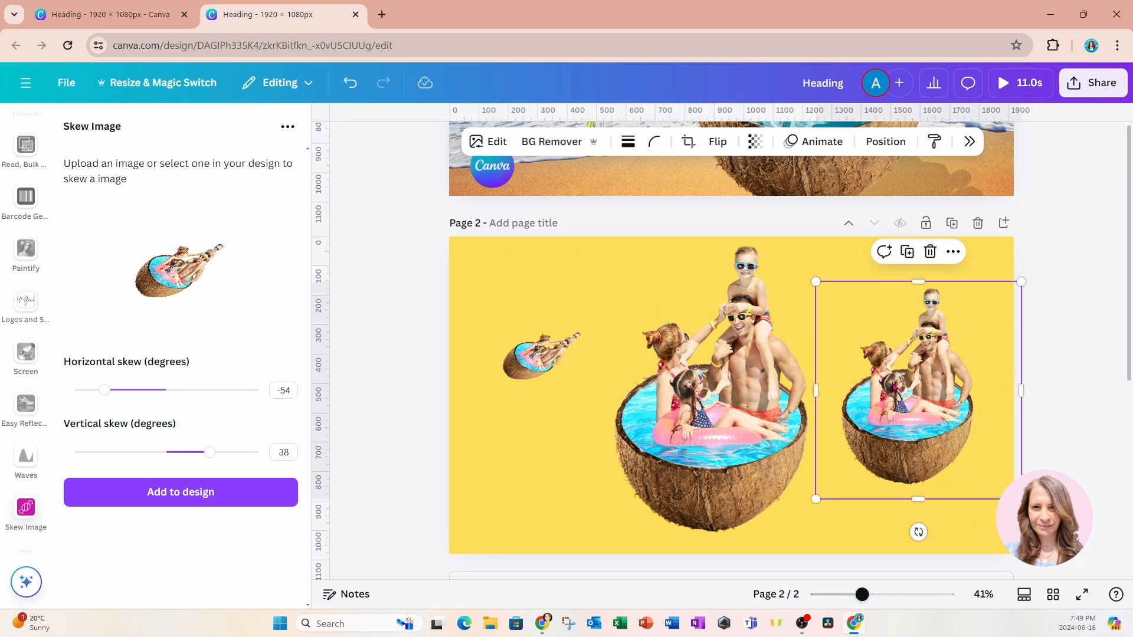
left_click(930, 253)
left_click(522, 372)
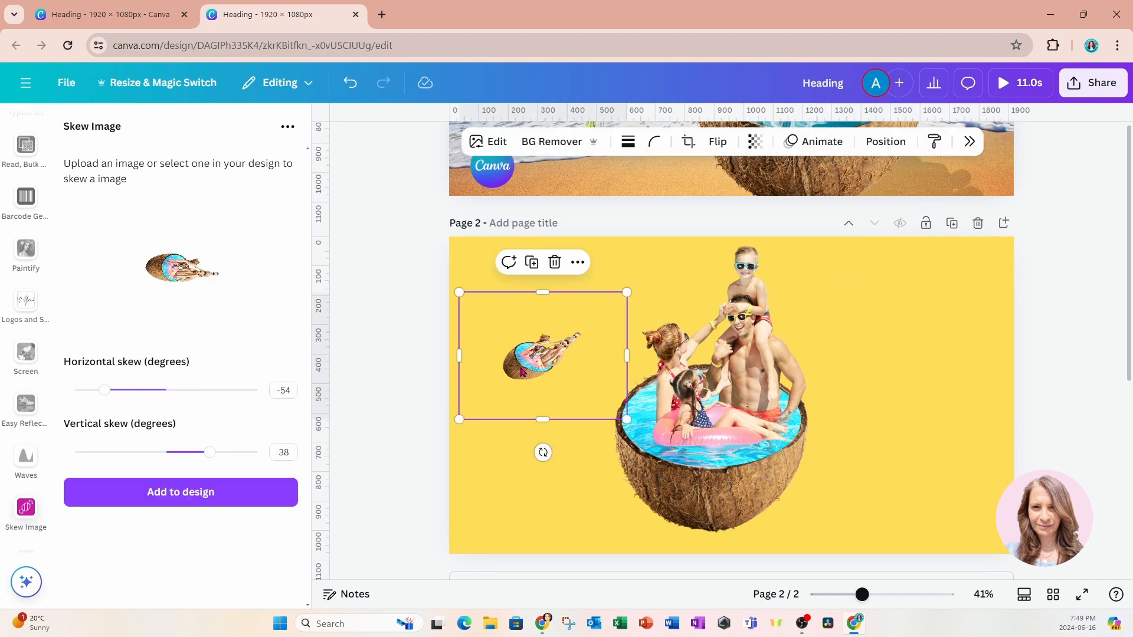
left_click_drag(522, 373, 878, 410)
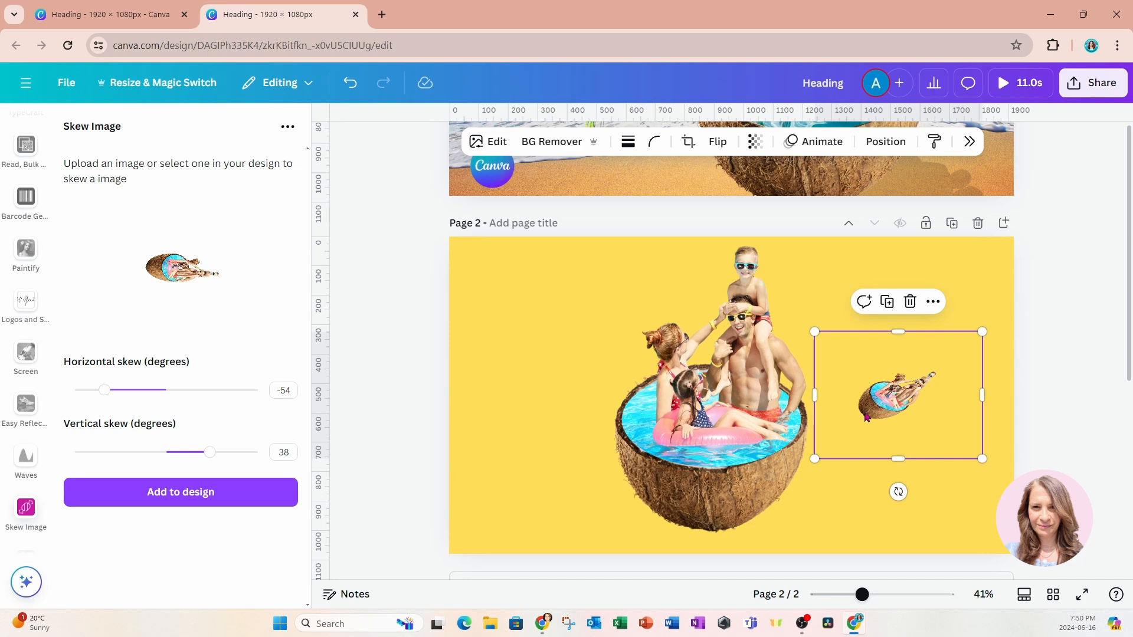
mouse_move(908, 397)
left_mouse_down()
mouse_move(855, 501)
mouse_move(765, 512)
mouse_move(916, 387)
left_mouse_up()
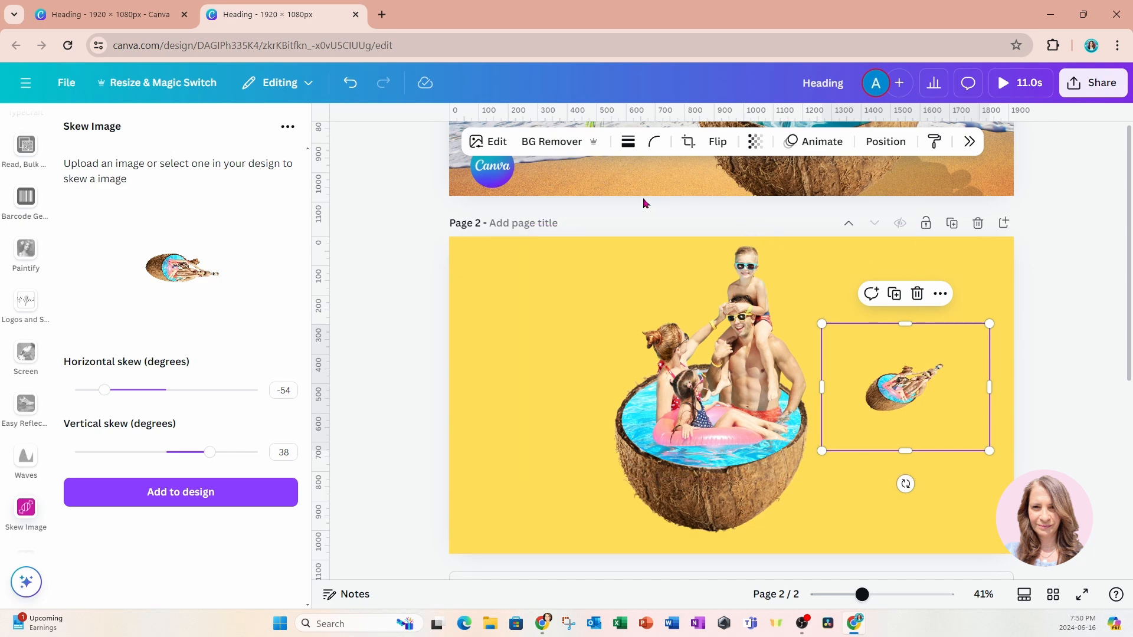
Step: Apply the Custom Duotone effect to the skewed coconut image and reopen its settings
left_click(489, 142)
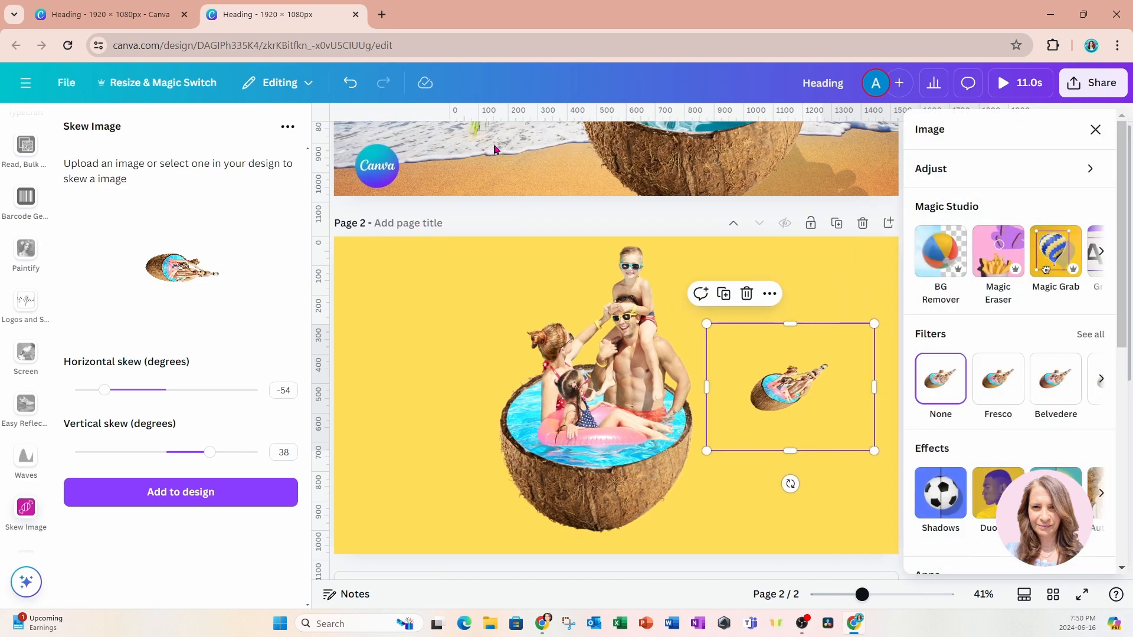
left_click(998, 482)
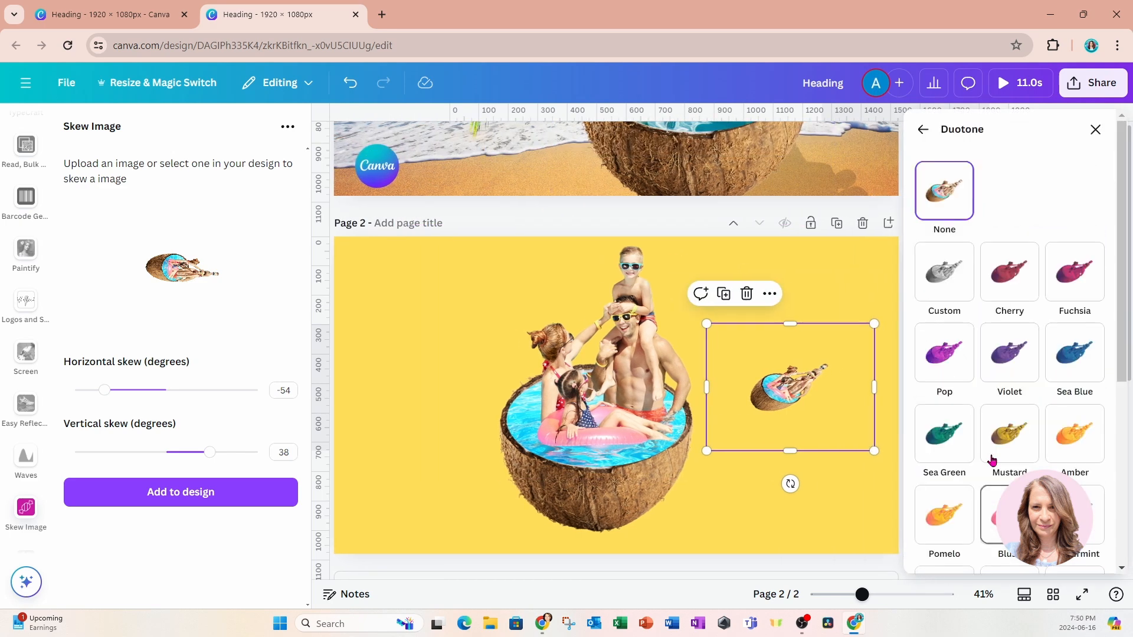
left_click(931, 267)
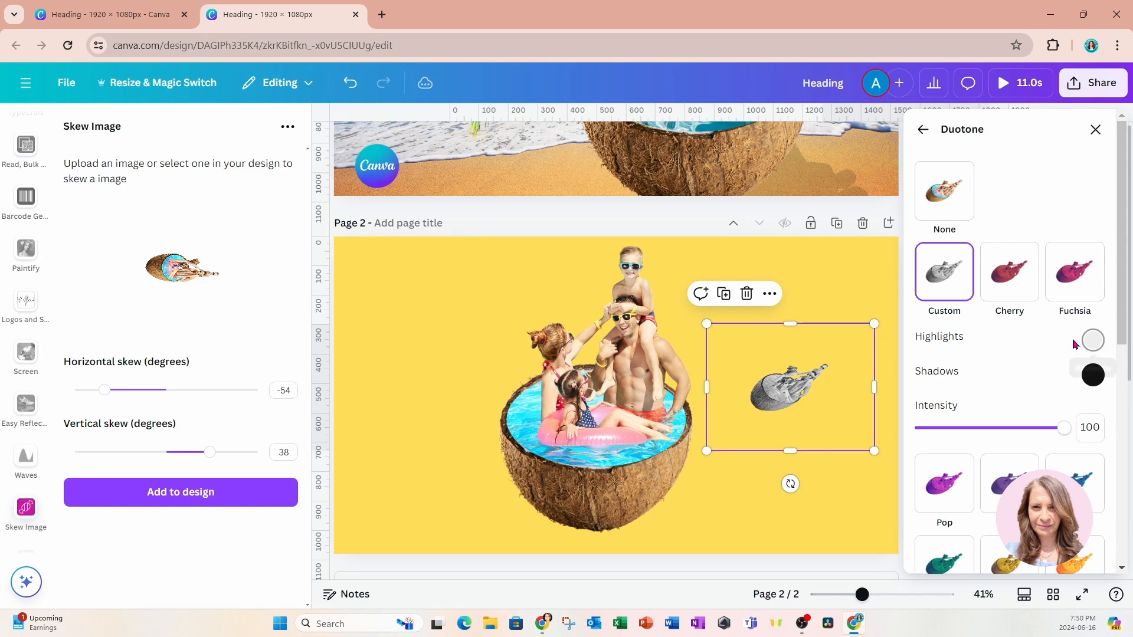
left_click(922, 129)
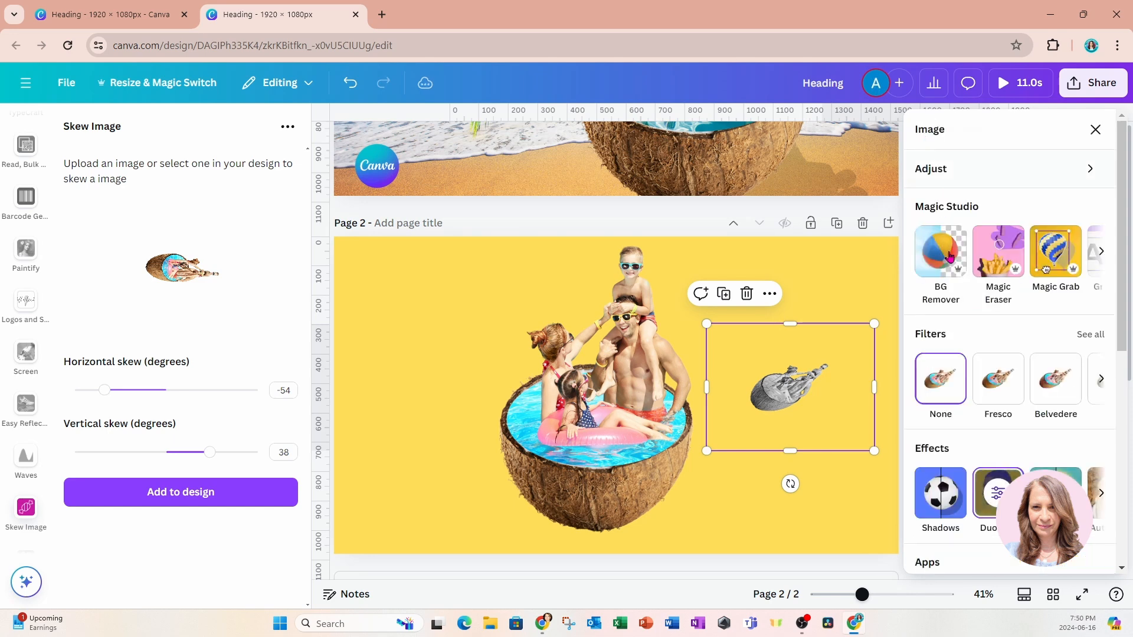
left_click(997, 493)
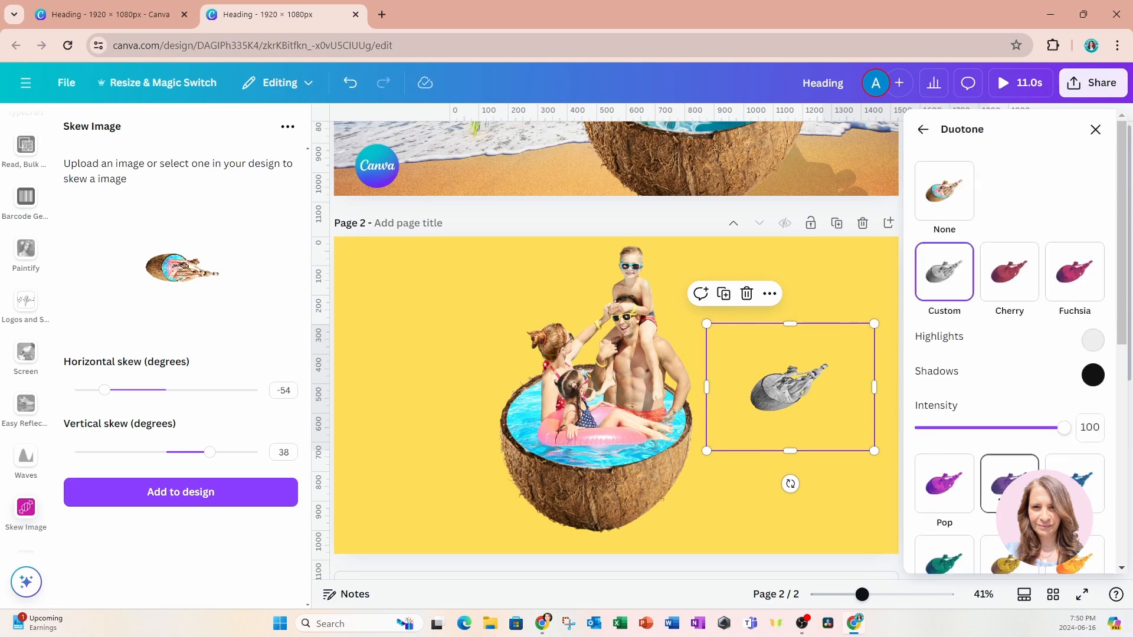
Step: Set both the highlights and shadows colours of the custom duotone to black to make a solid silhouette
left_click(1098, 346)
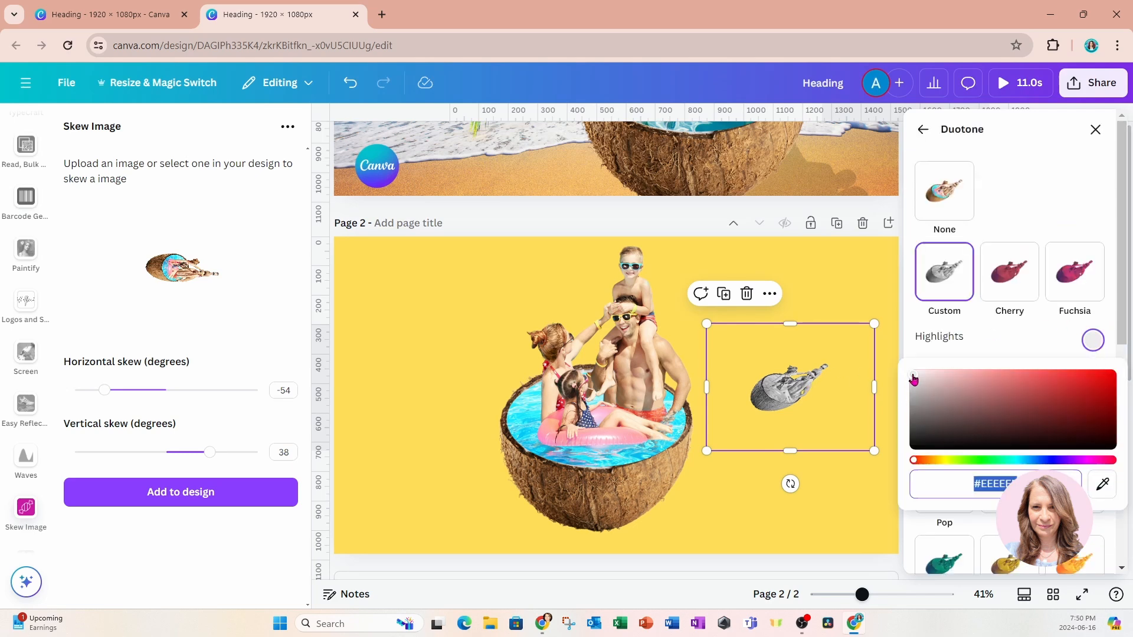
left_click(914, 393)
left_click_drag(913, 393, 903, 452)
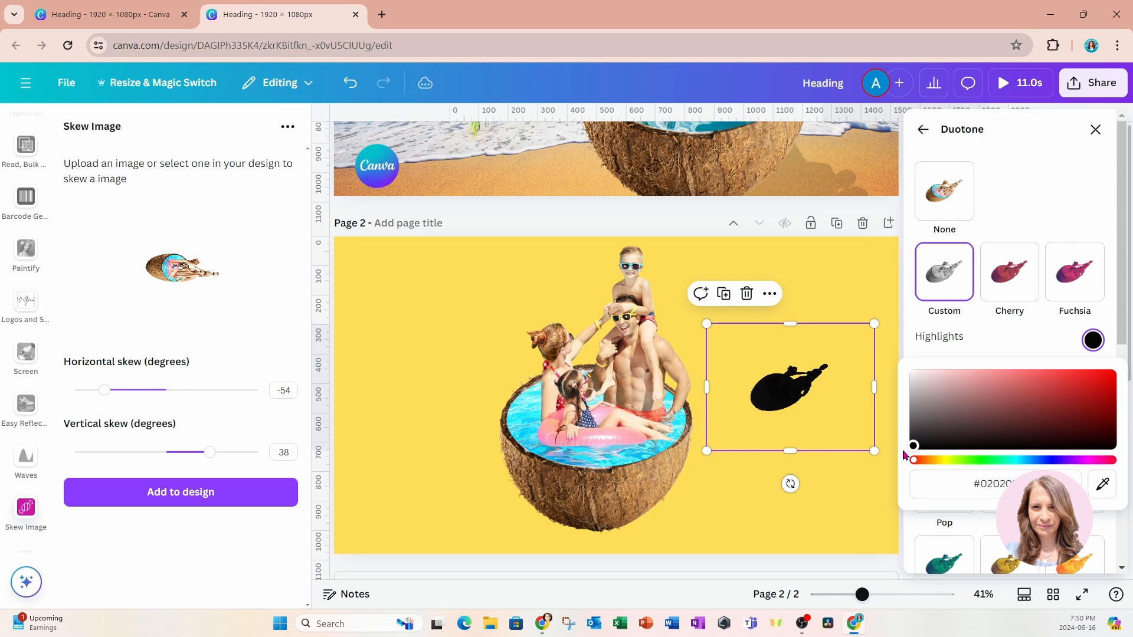
left_click(1016, 339)
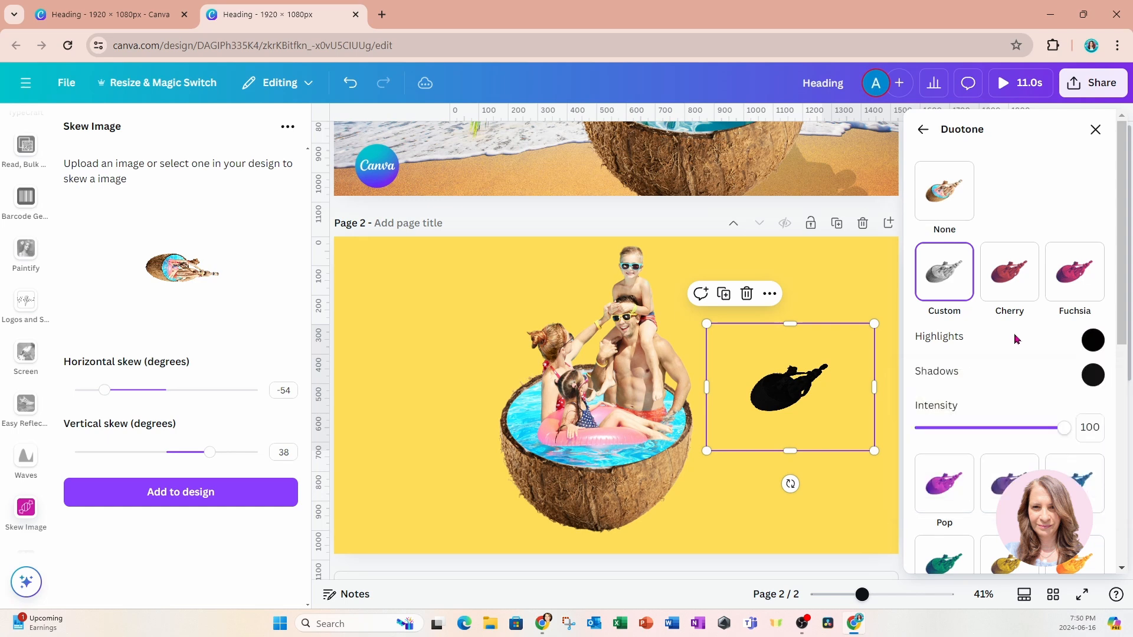
left_click(1093, 375)
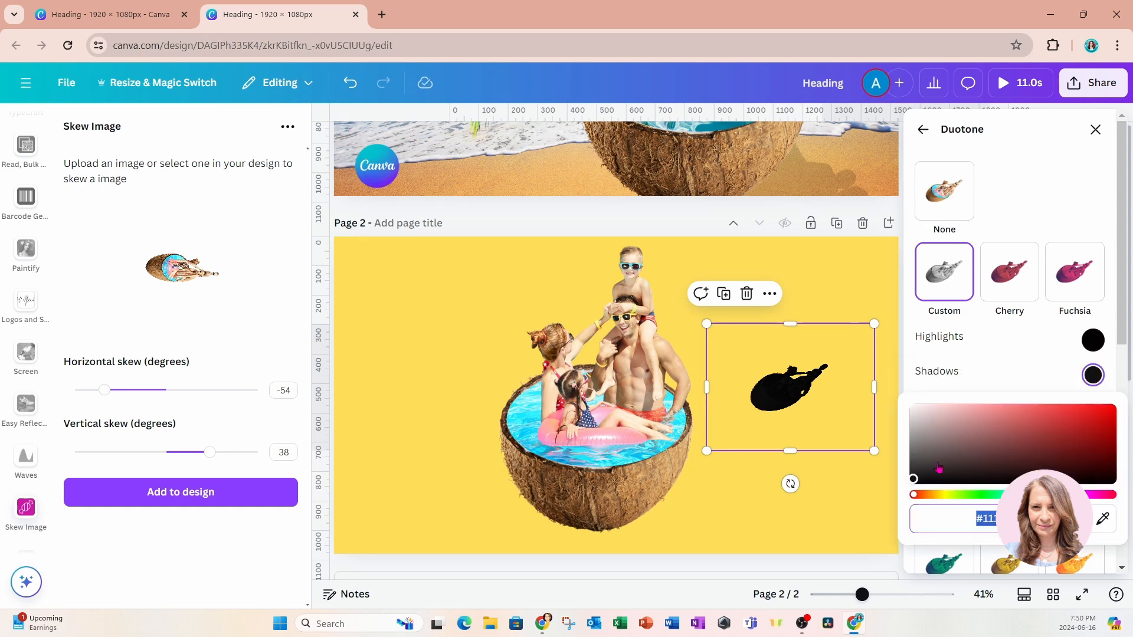
left_click(914, 492)
left_click(840, 406)
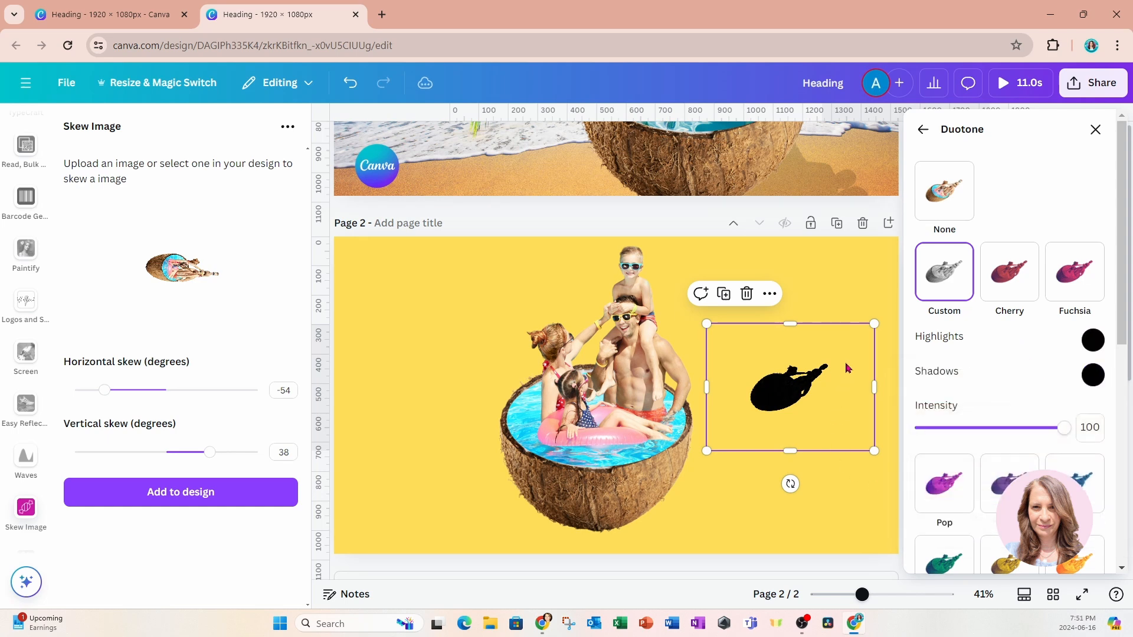
Step: Enlarge the black silhouette to nearly the coconut's scale and place it over the coconut's lower right side
left_click_drag(848, 367, 683, 489)
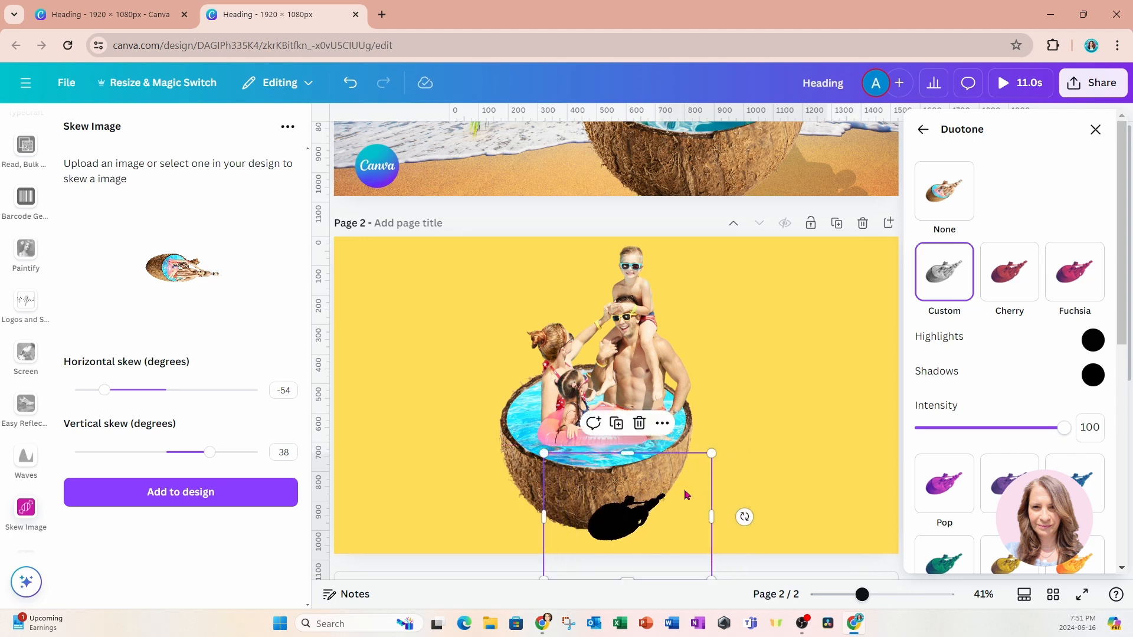
left_click_drag(711, 455, 1029, 295)
left_click_drag(816, 396, 721, 446)
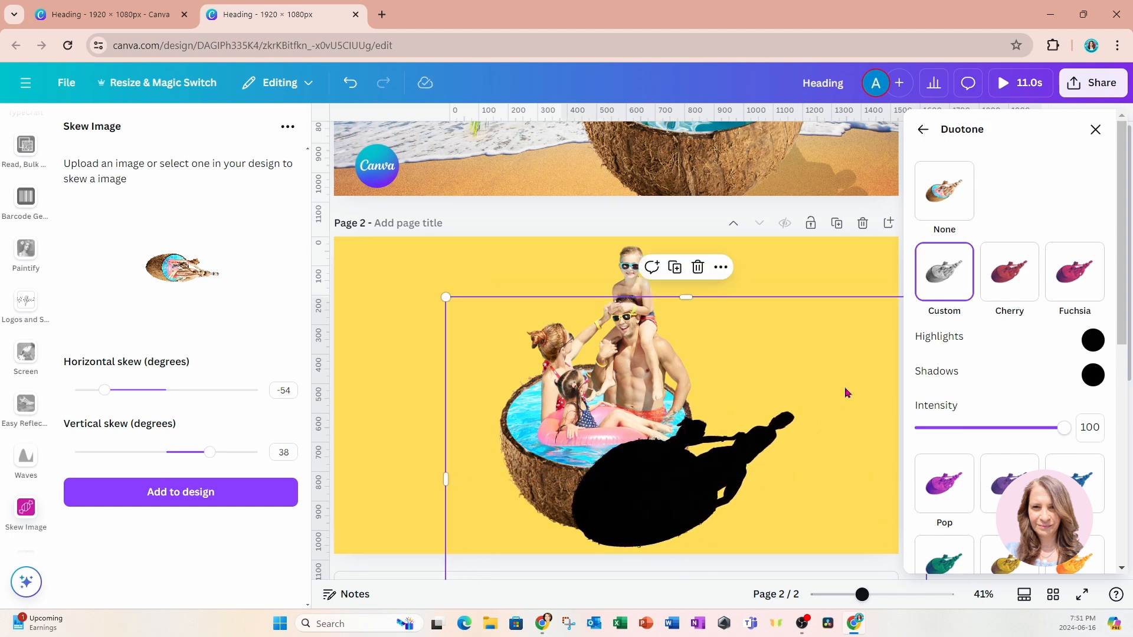
left_click(1103, 137)
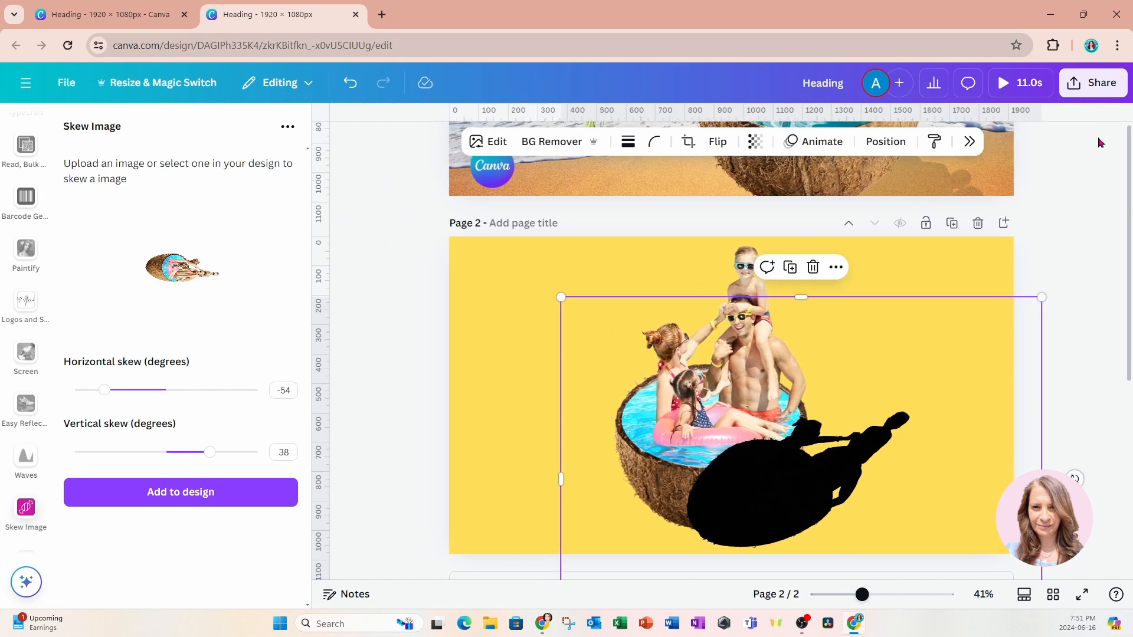
Step: Crop the empty margins on all four sides of the silhouette image and enlarge it toward the page's right edge
scroll(1081, 347, "down", 1)
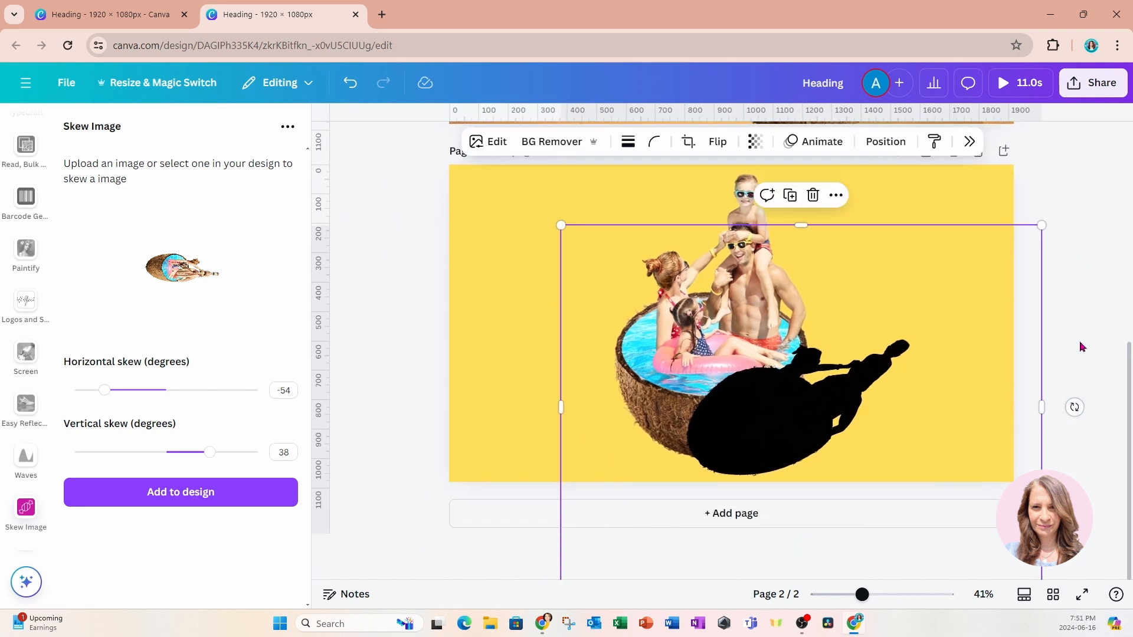
scroll(1082, 347, "down", 1)
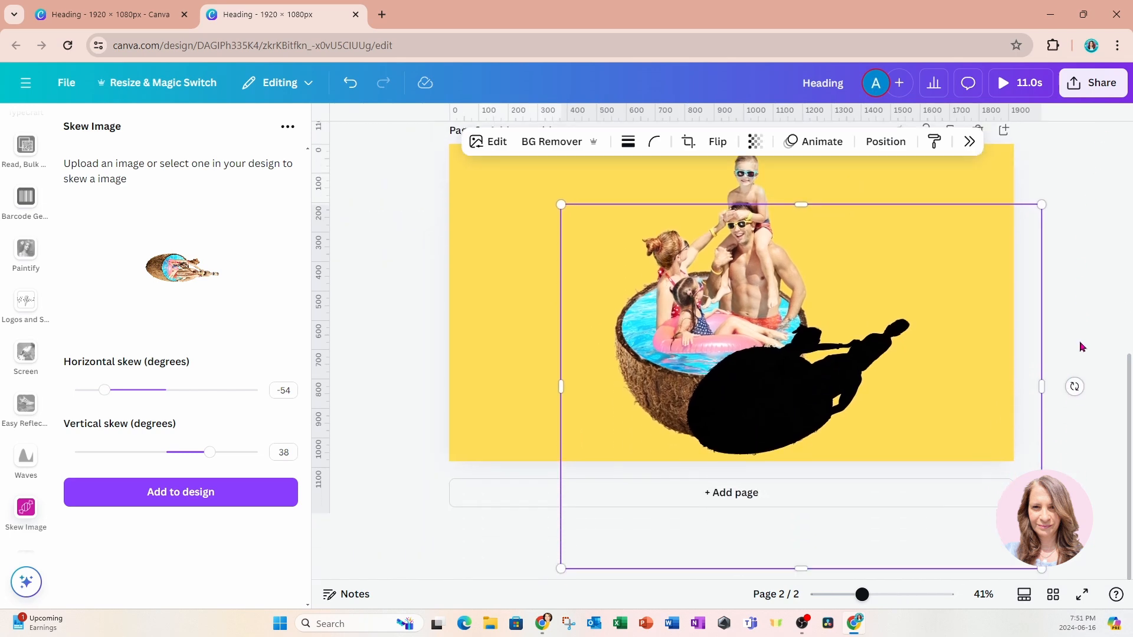
left_click_drag(800, 568, 798, 533)
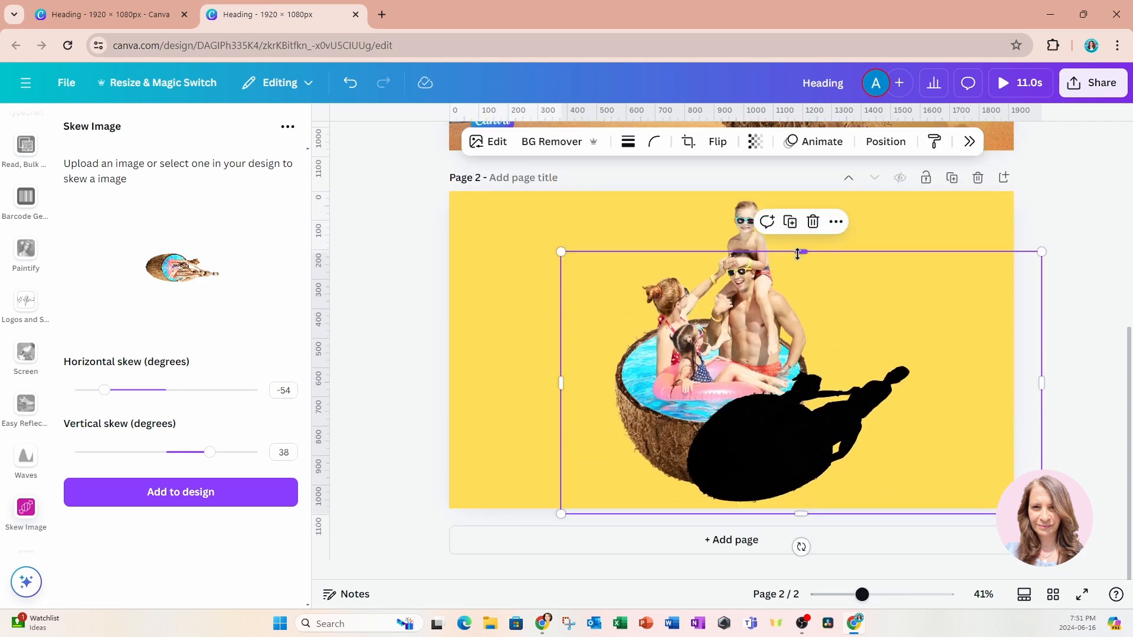
left_click_drag(801, 251, 801, 316)
left_click_drag(561, 418, 653, 419)
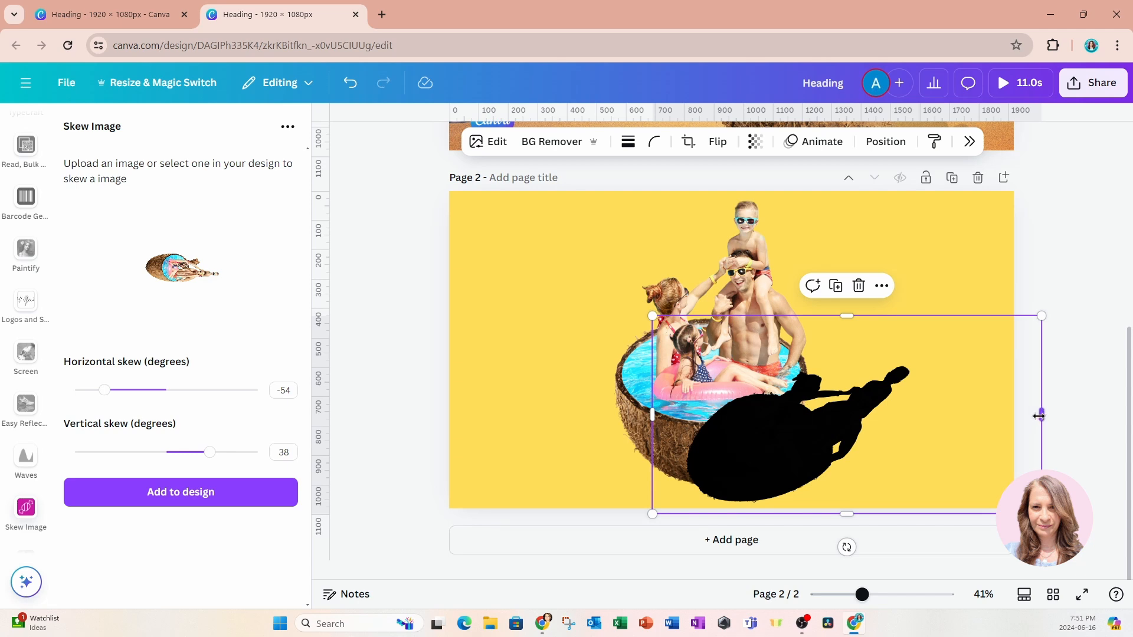
left_click_drag(1040, 414, 919, 415)
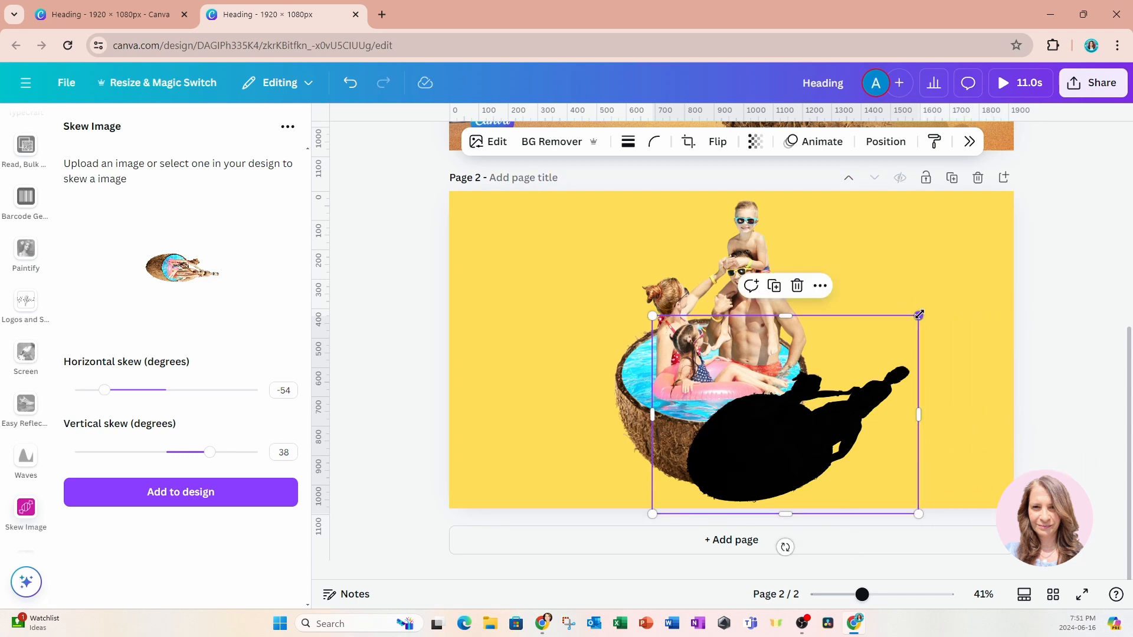
left_click_drag(918, 315, 1025, 290)
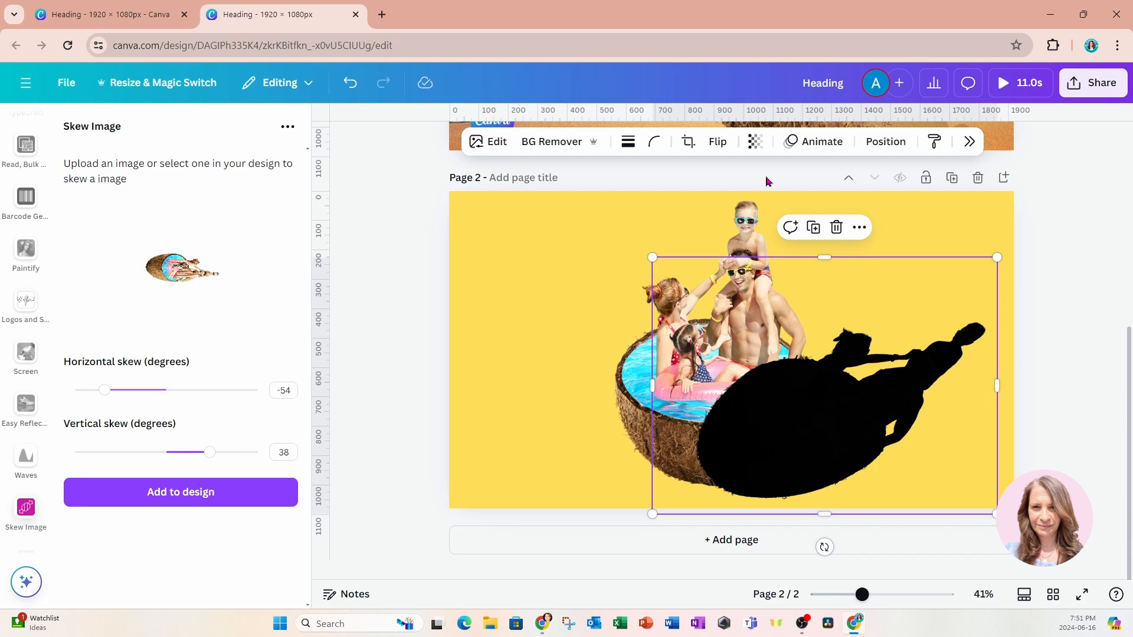
Step: Lower the silhouette's opacity until it looks like a soft, see-through shadow
left_click(755, 142)
mouse_move(793, 200)
left_mouse_down()
mouse_move(750, 217)
mouse_move(781, 216)
left_mouse_up()
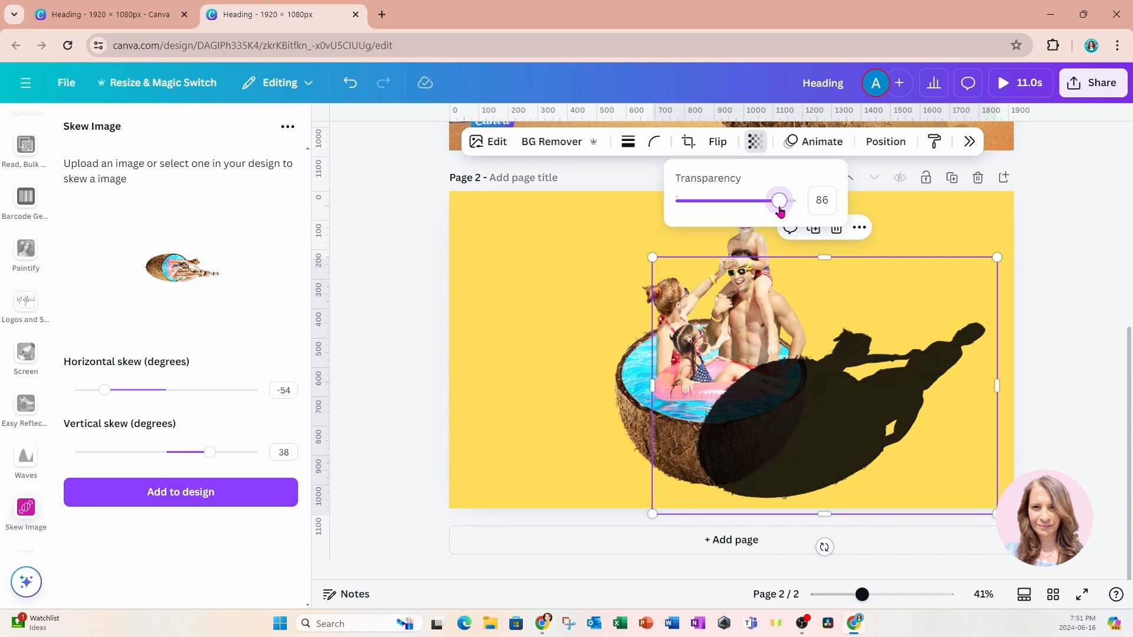
left_click_drag(780, 211, 714, 211)
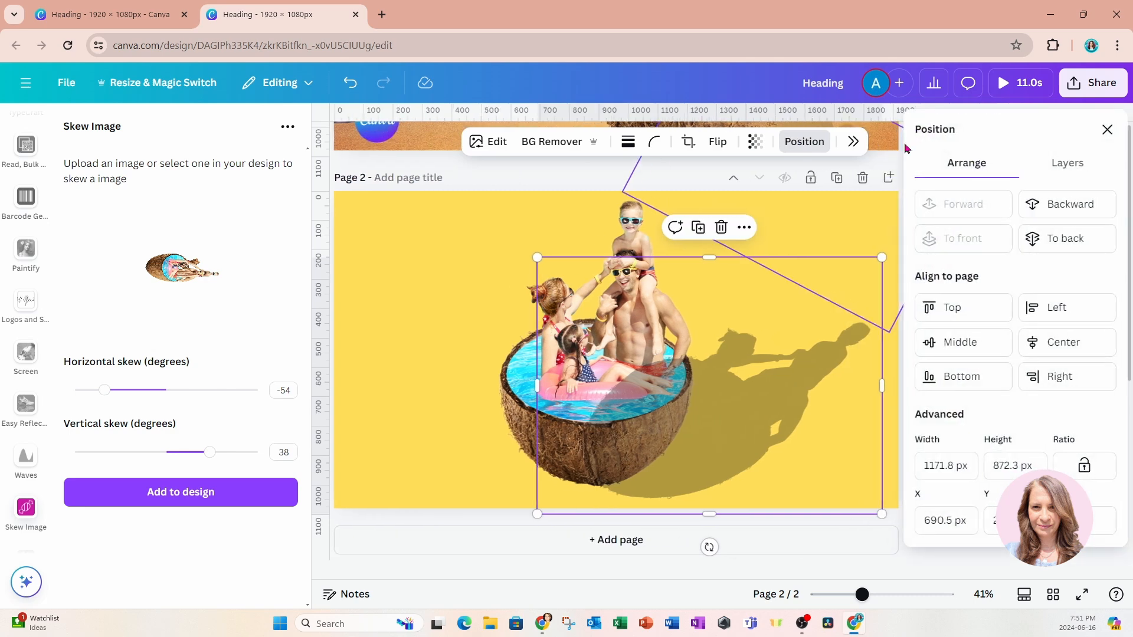
Step: Move the shadow layer beneath the coconut, pool and family layers, directly above the yellow background
left_click(1050, 167)
left_click_drag(998, 254, 981, 407)
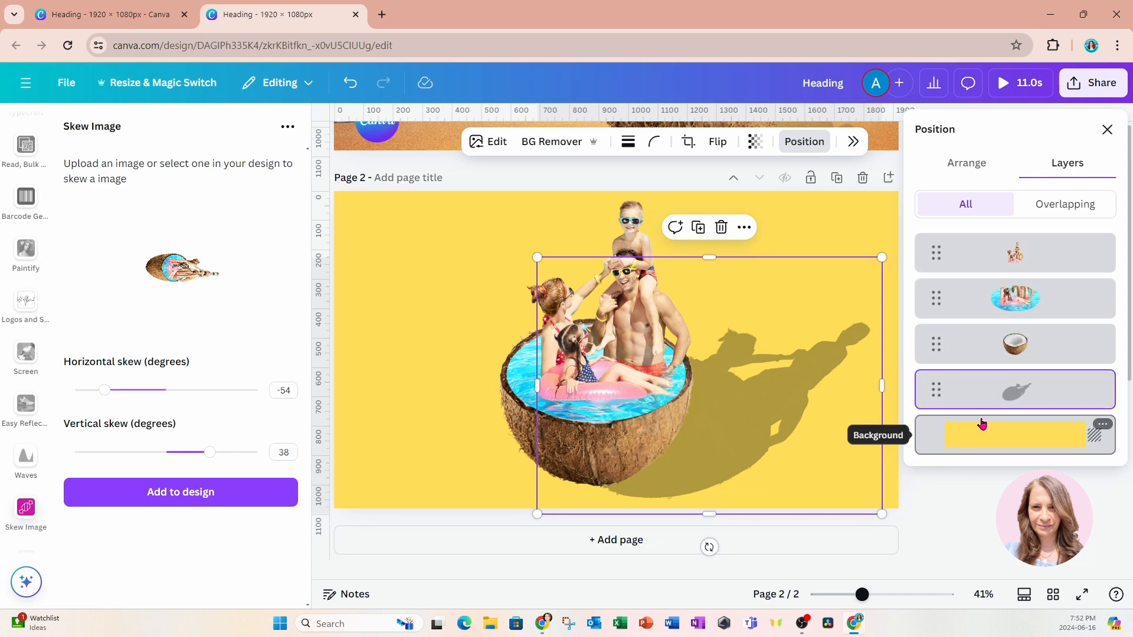
left_click(375, 292)
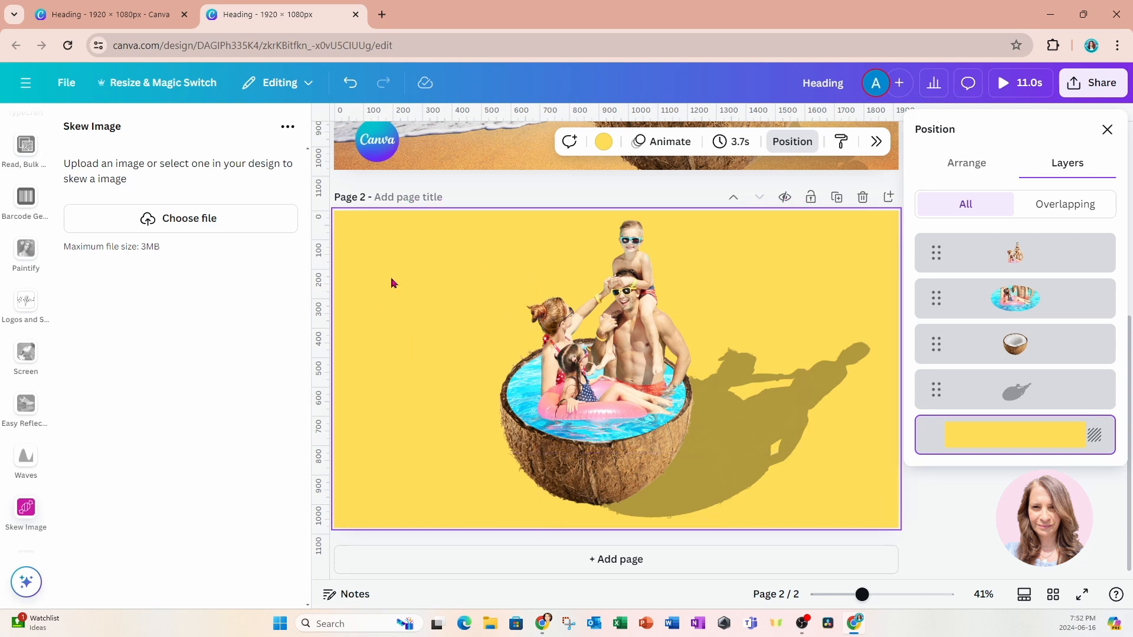
Step: Select the whole composition with its shadow and move it down to the bottom edge of page 2
left_click_drag(383, 265, 868, 515)
left_click_drag(695, 388, 698, 415)
left_click(365, 471)
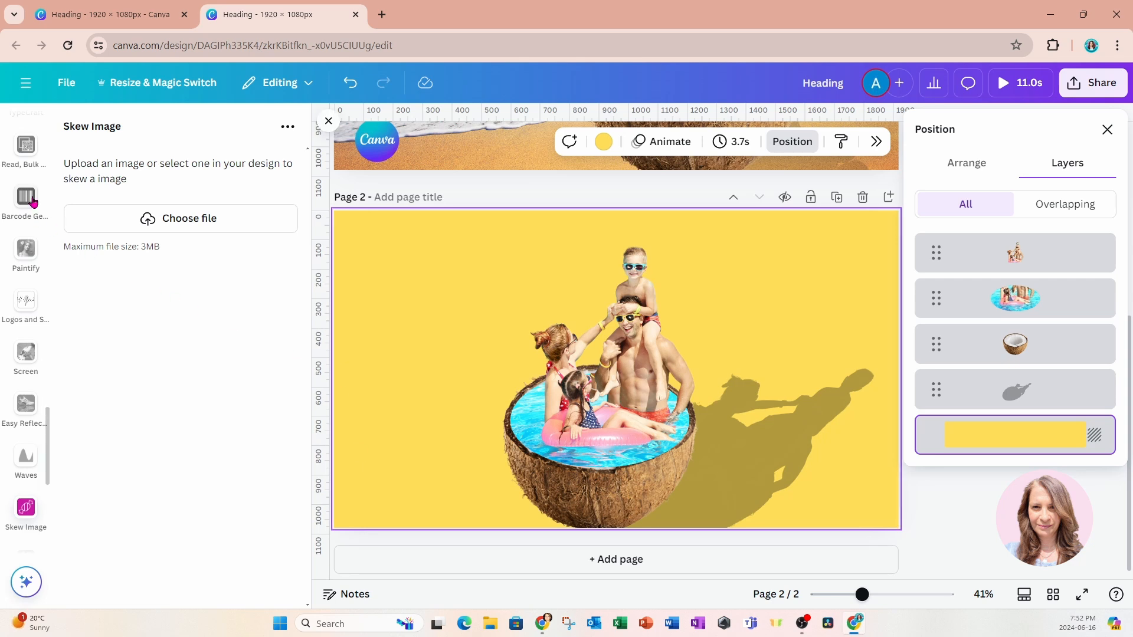
Step: Search the elements for "beach" and show all the photo results
scroll(26, 209, "up", 5)
scroll(26, 210, "up", 10)
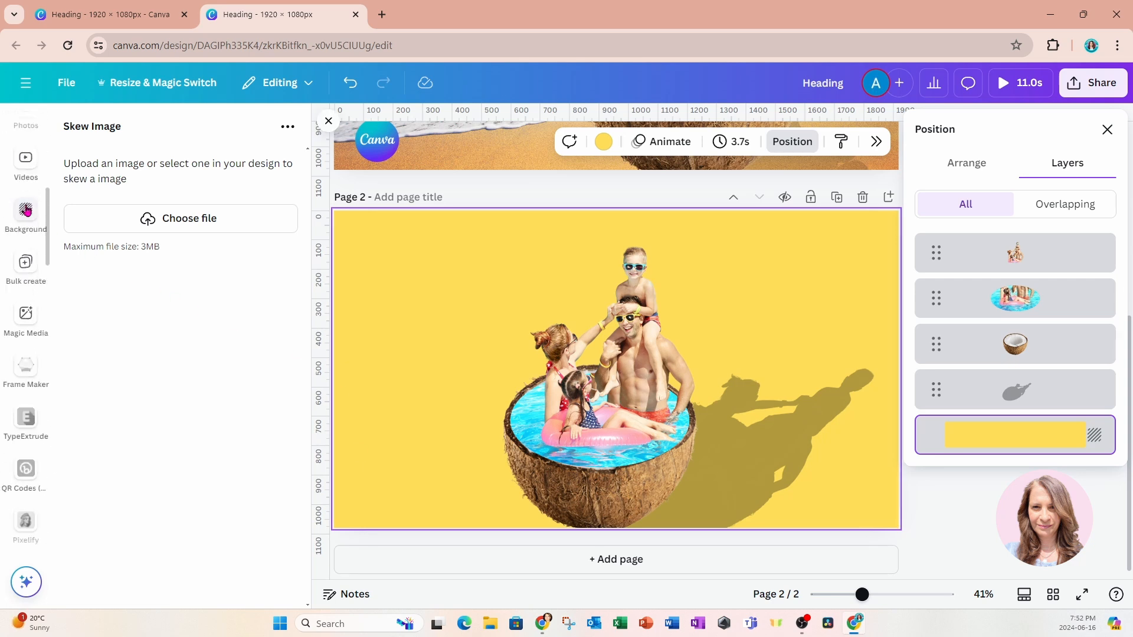
left_click(25, 195)
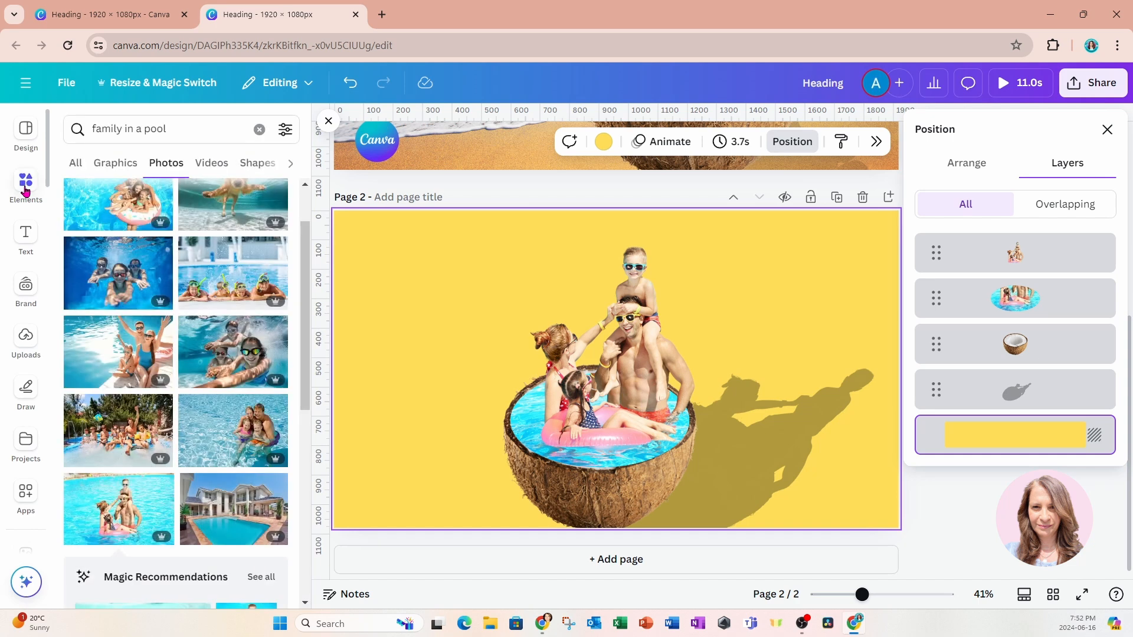
left_click(259, 129)
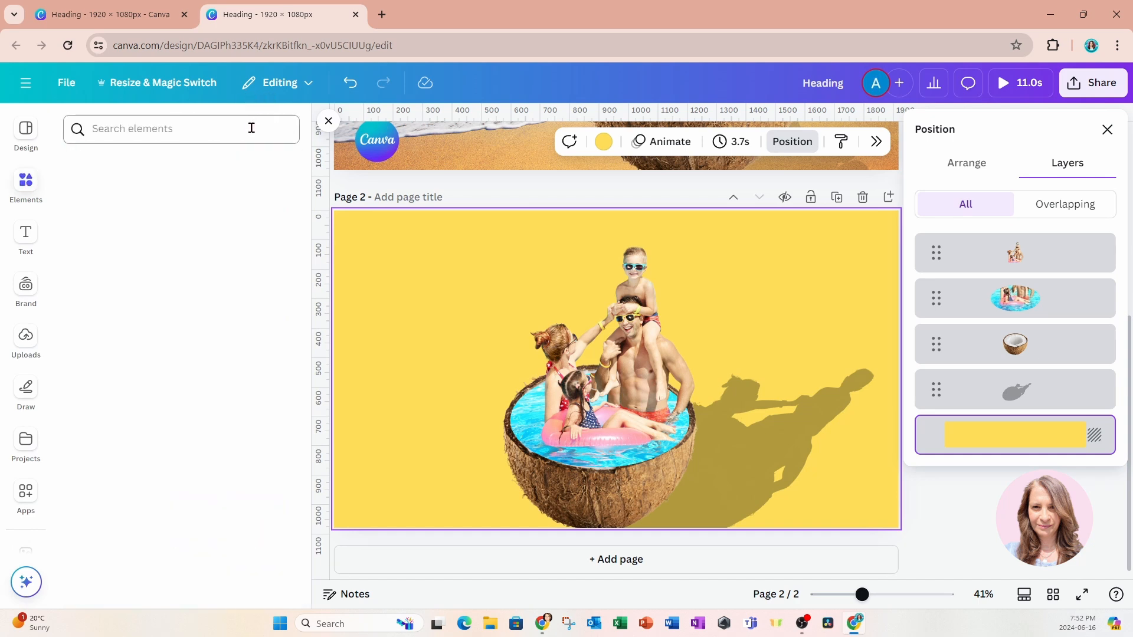
left_click(75, 133)
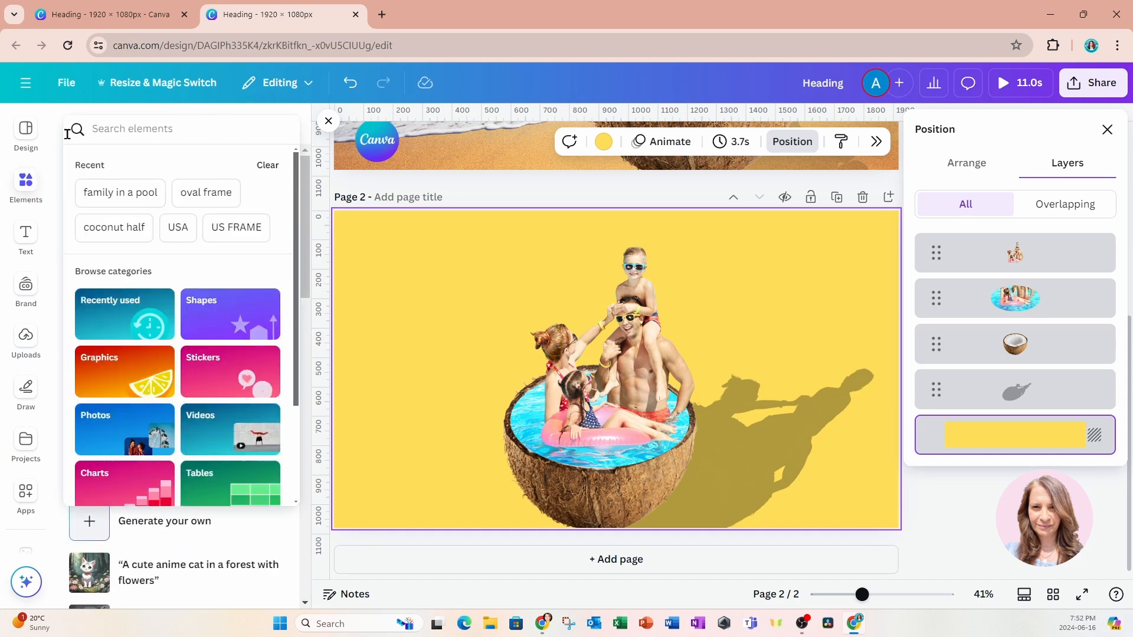
type("beach")
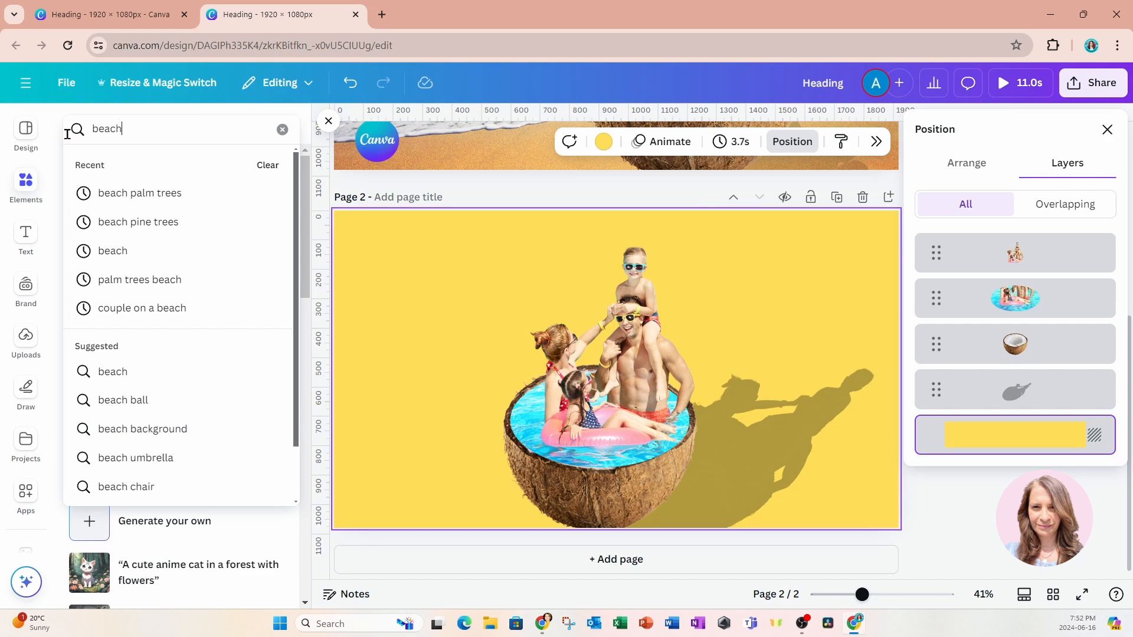
key("Return")
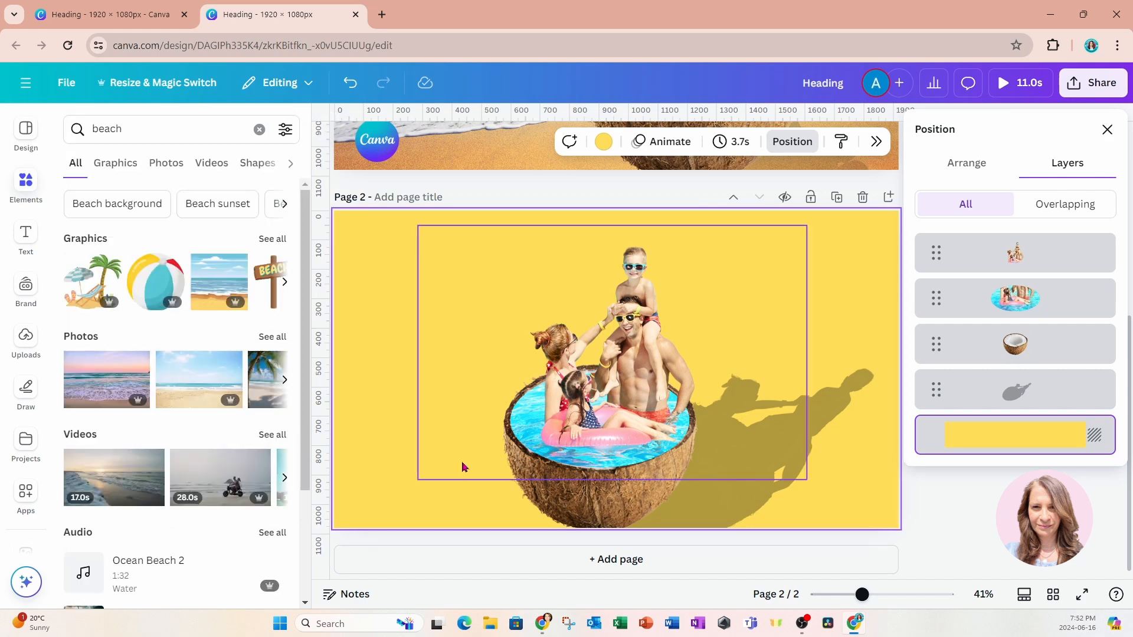
left_click(272, 336)
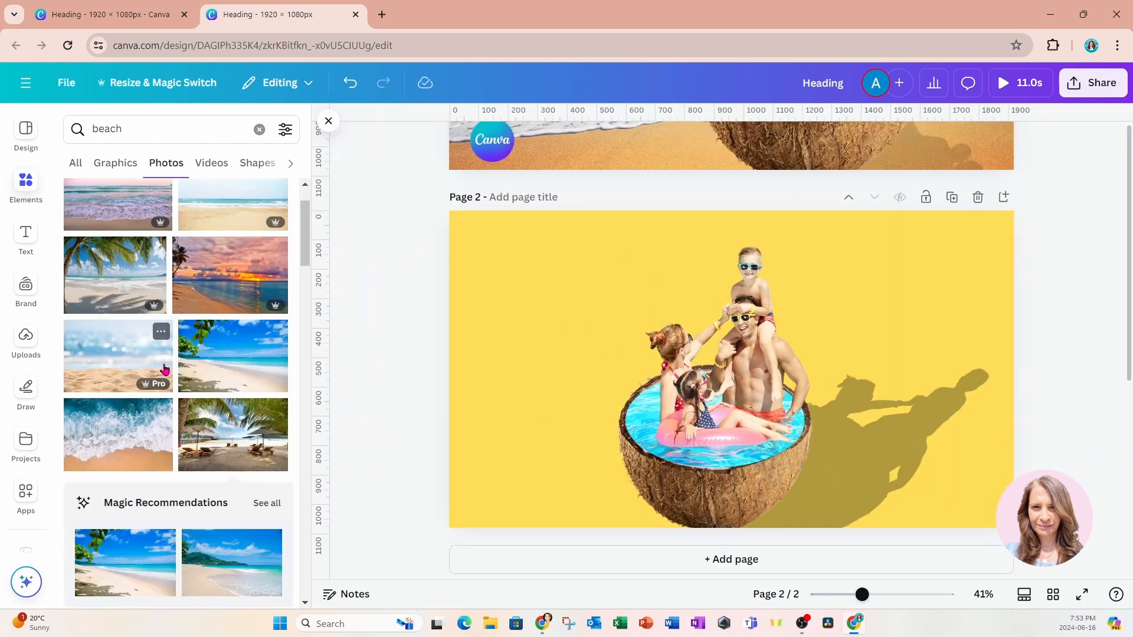
Step: Add the tropical beach photo with overhanging green leaves and use it to replace the page 2 background
left_click(203, 380)
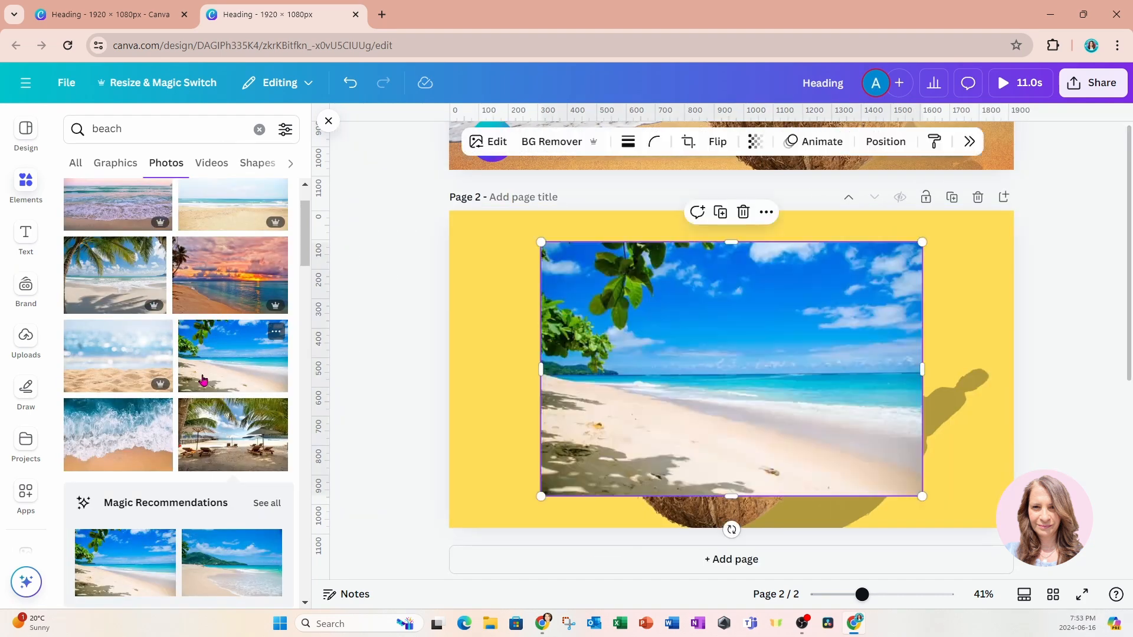
right_click(735, 332)
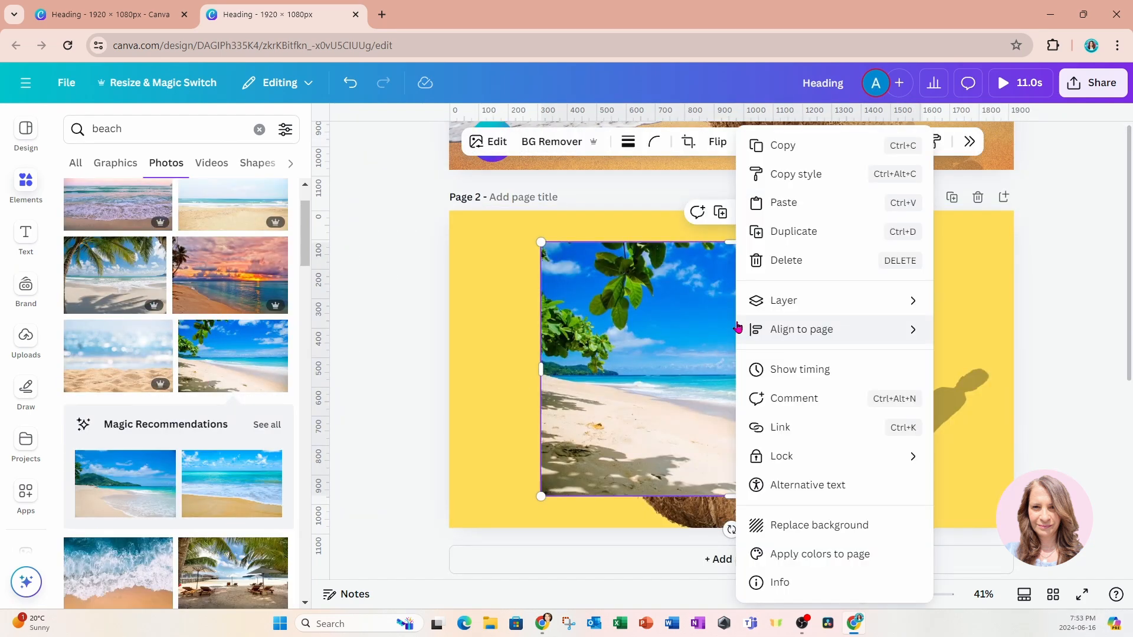
left_click(842, 530)
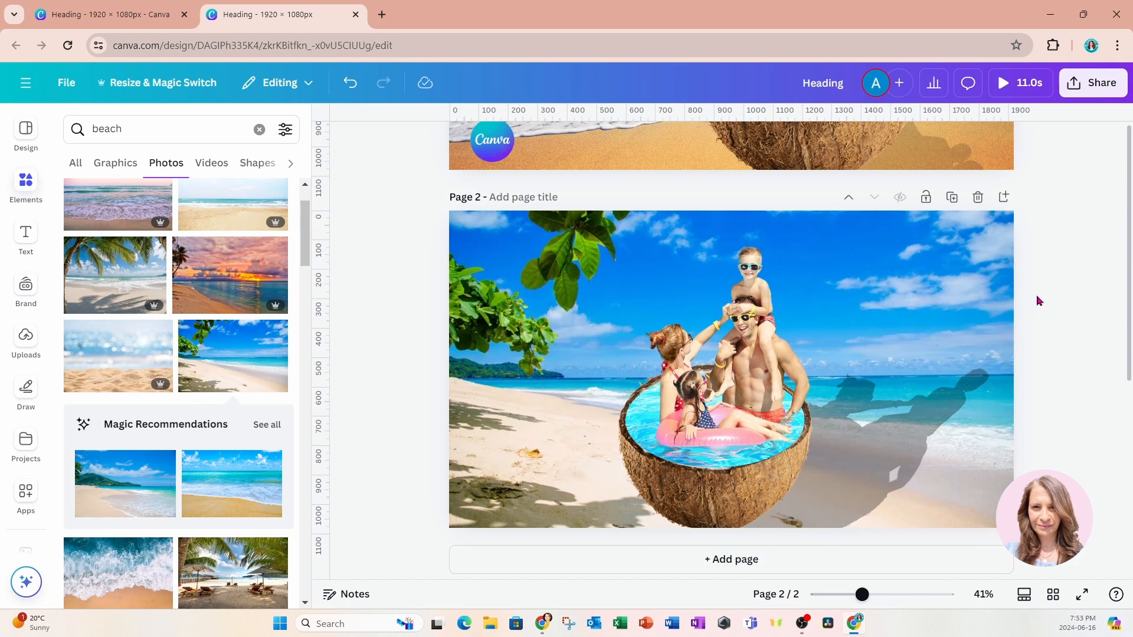
Step: Rotate the shadow clockwise and move it against the coconut's base so that it falls across the sand
left_click(946, 444)
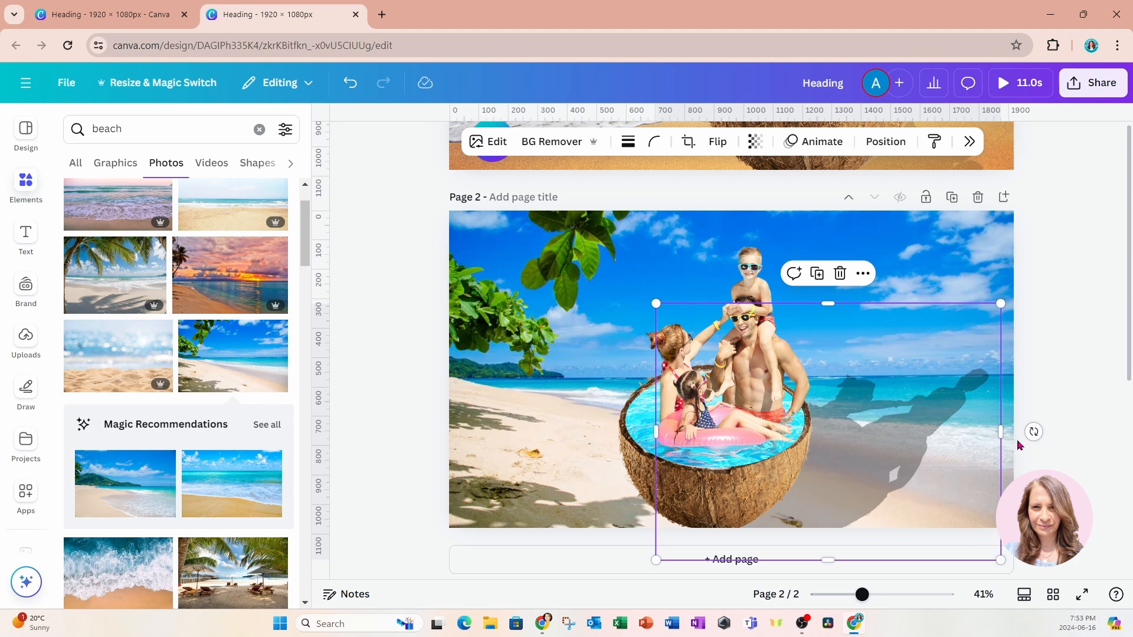
left_click_drag(1034, 432, 960, 488)
left_click_drag(1023, 400, 973, 406)
left_click(1032, 328)
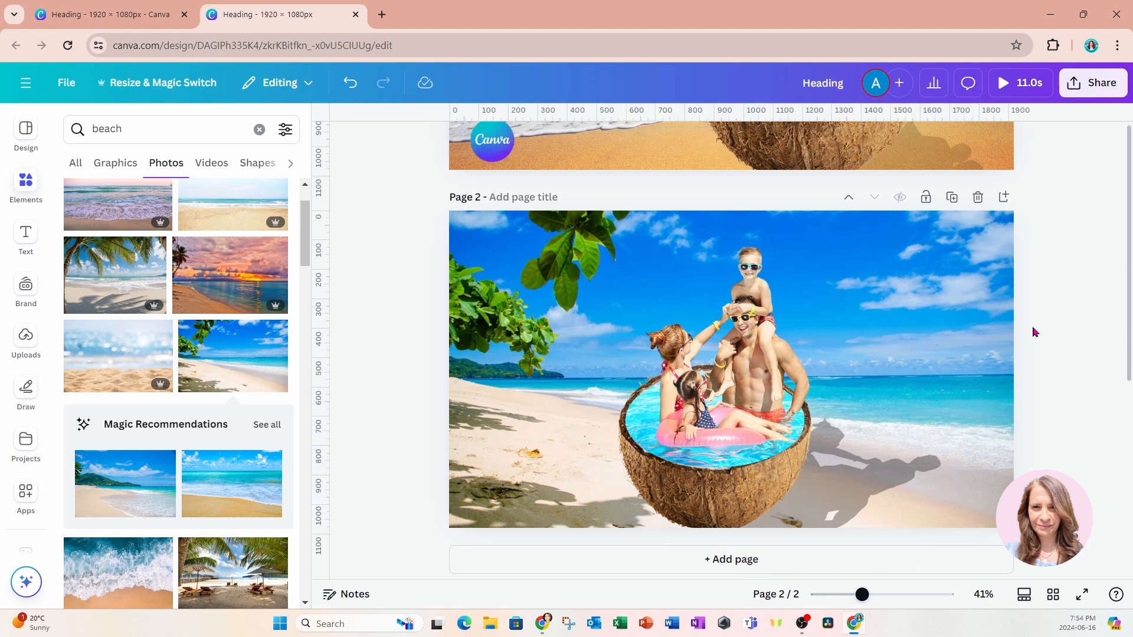